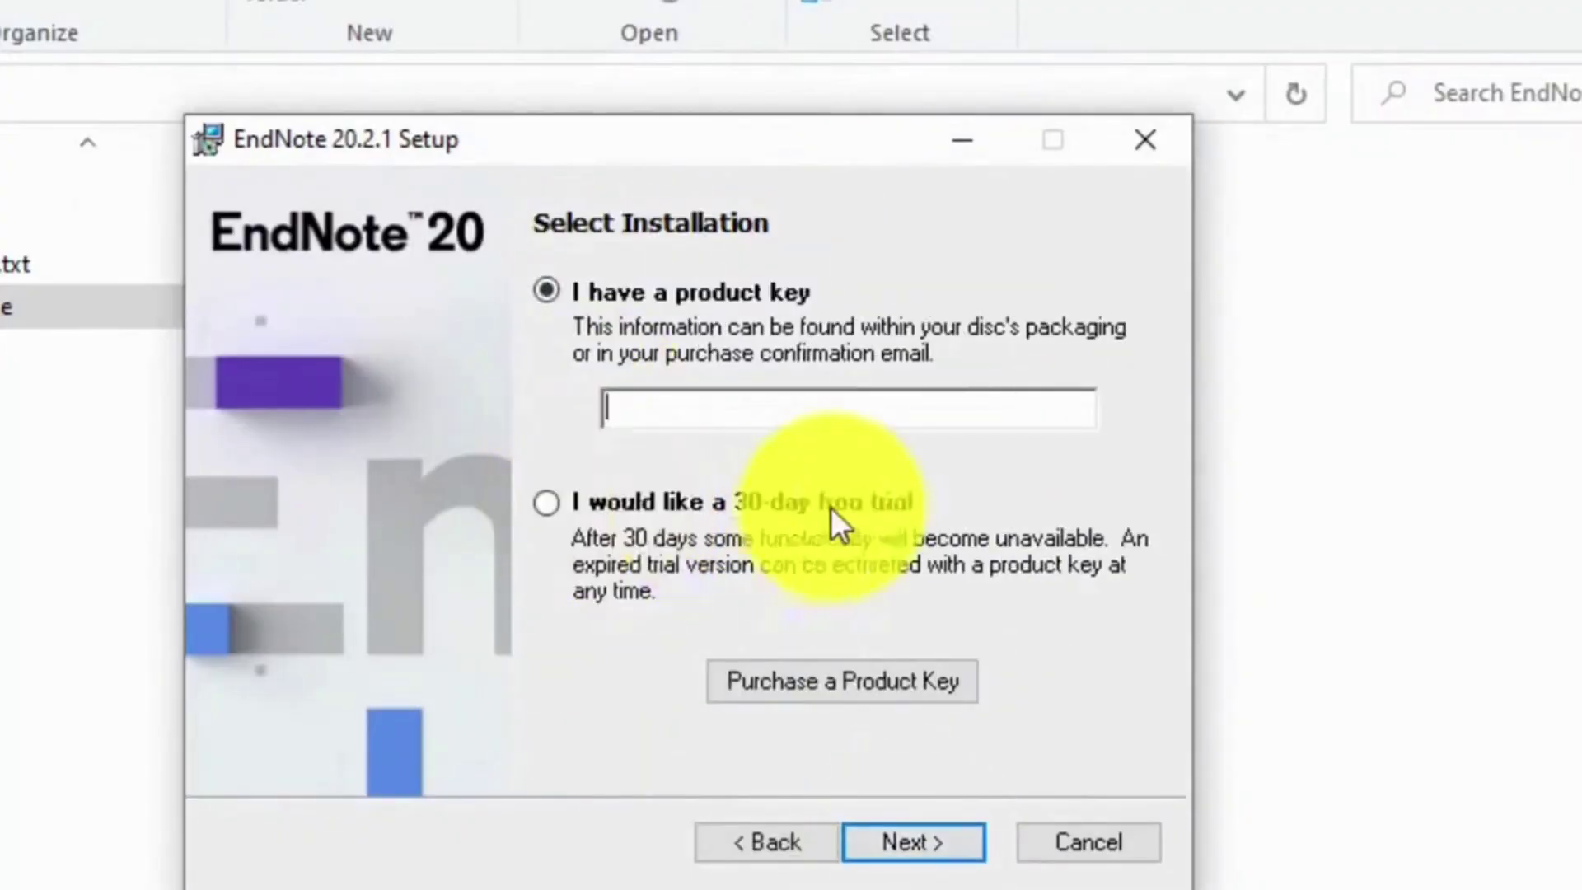
Step: Choose the 30-day free trial instead of a product key and continue setup
left_click(543, 503)
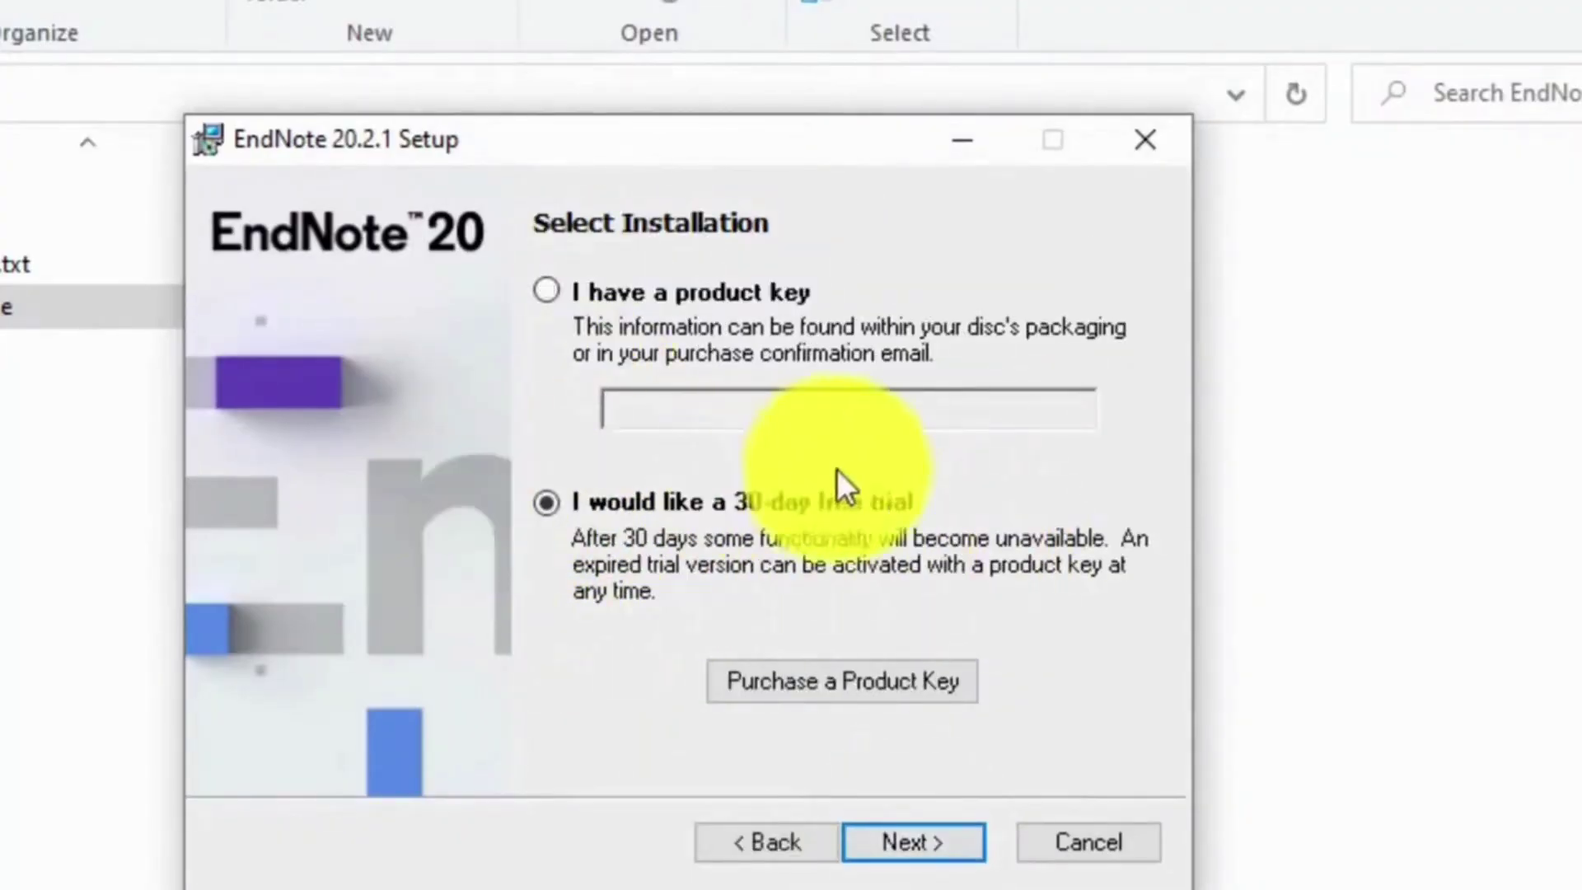
left_click(861, 839)
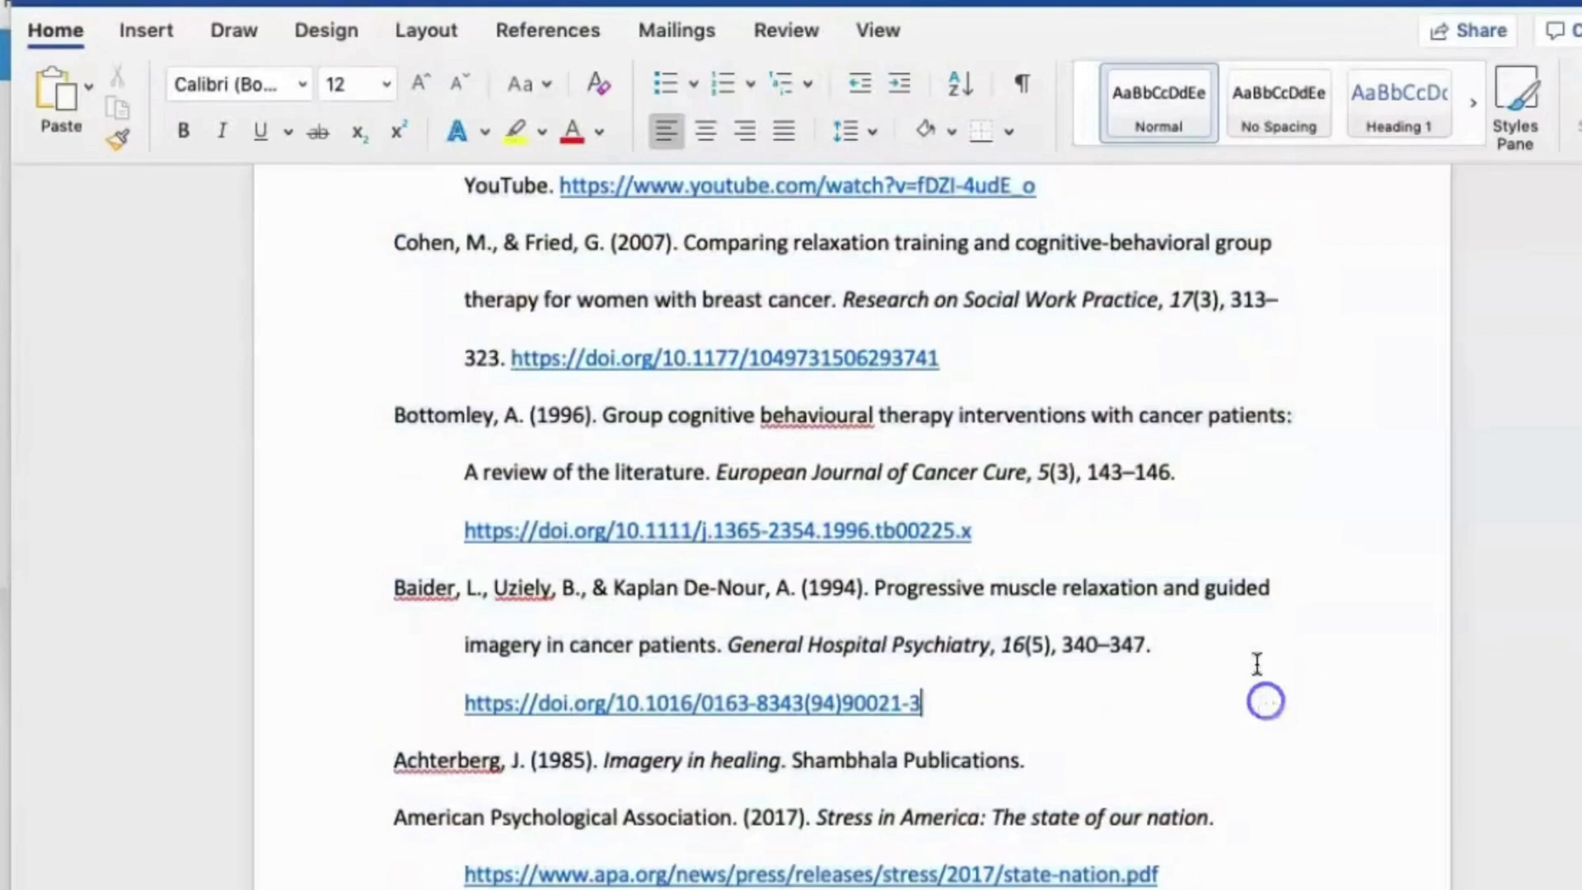
scroll(1253, 609, "up", 3)
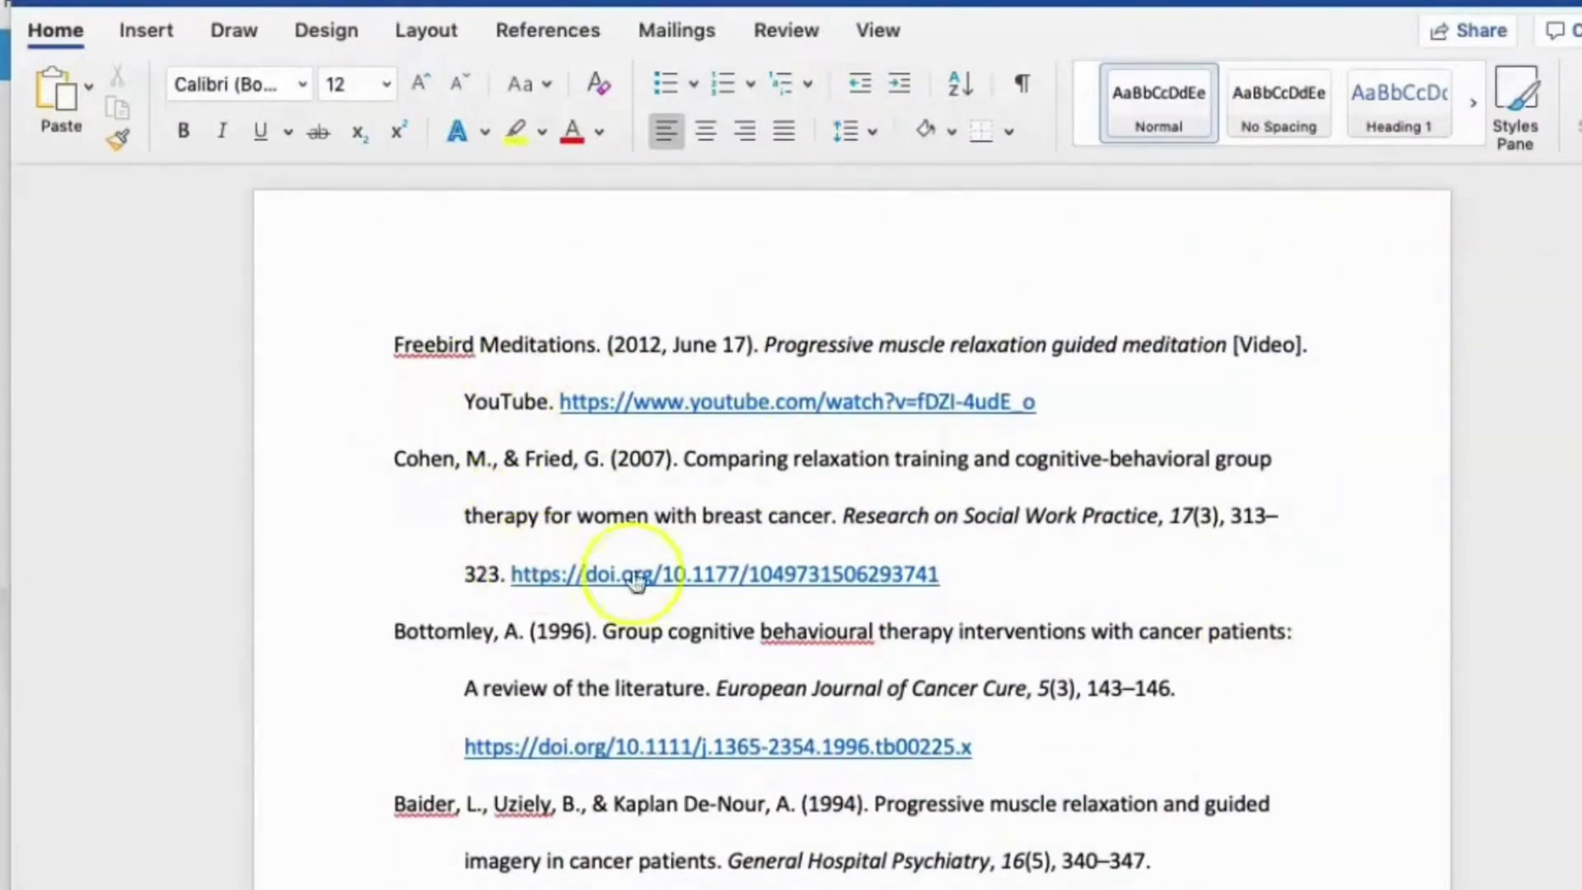
scroll(1013, 671, "down", 2)
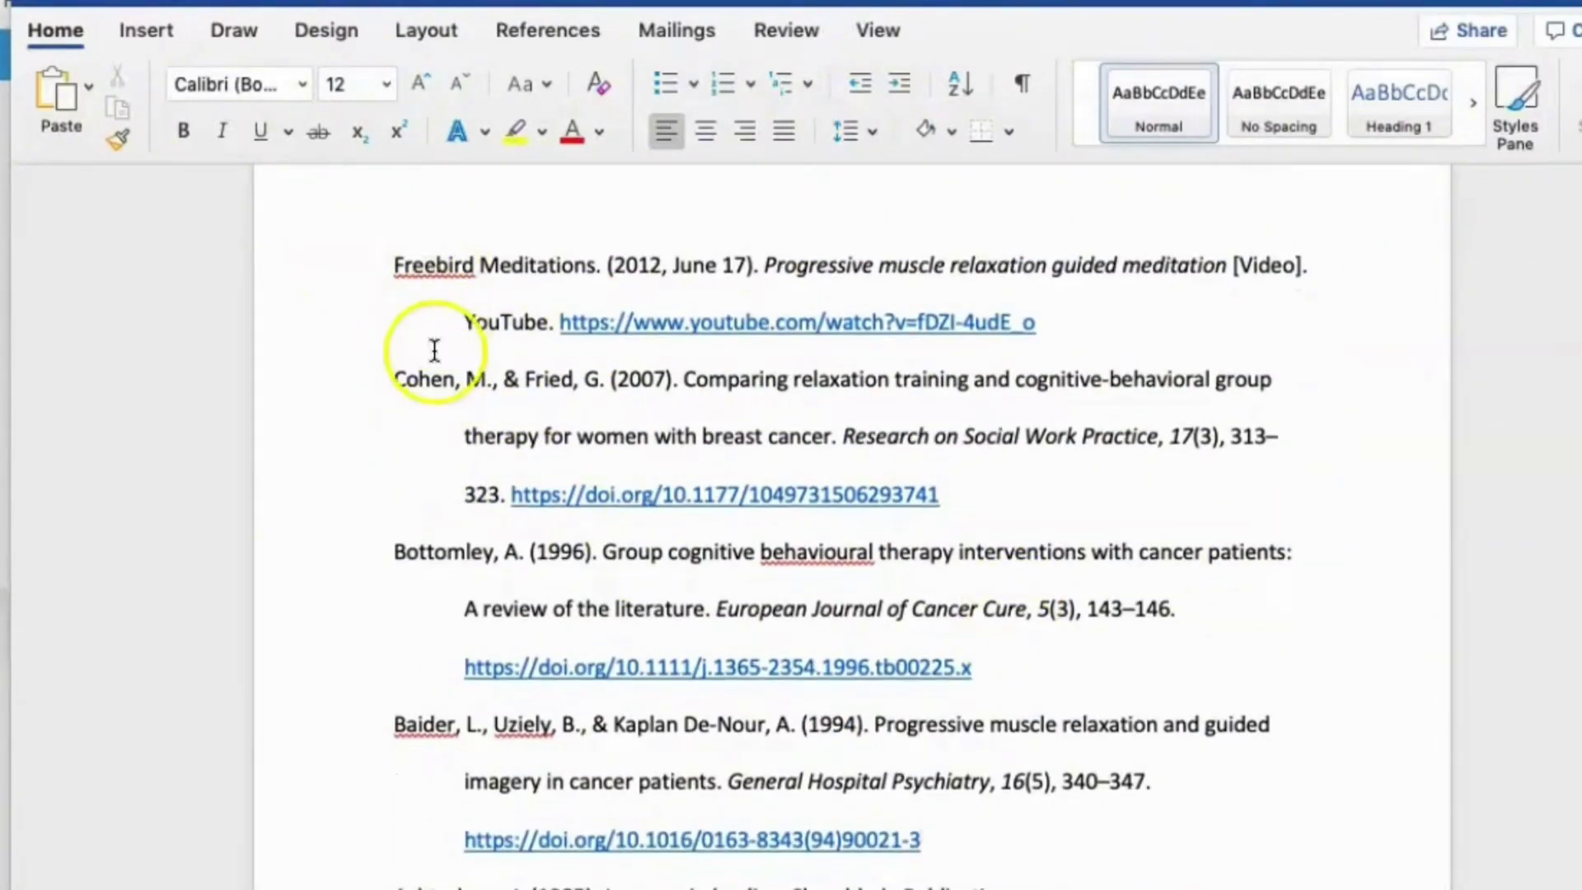
scroll(417, 635, "down", 2)
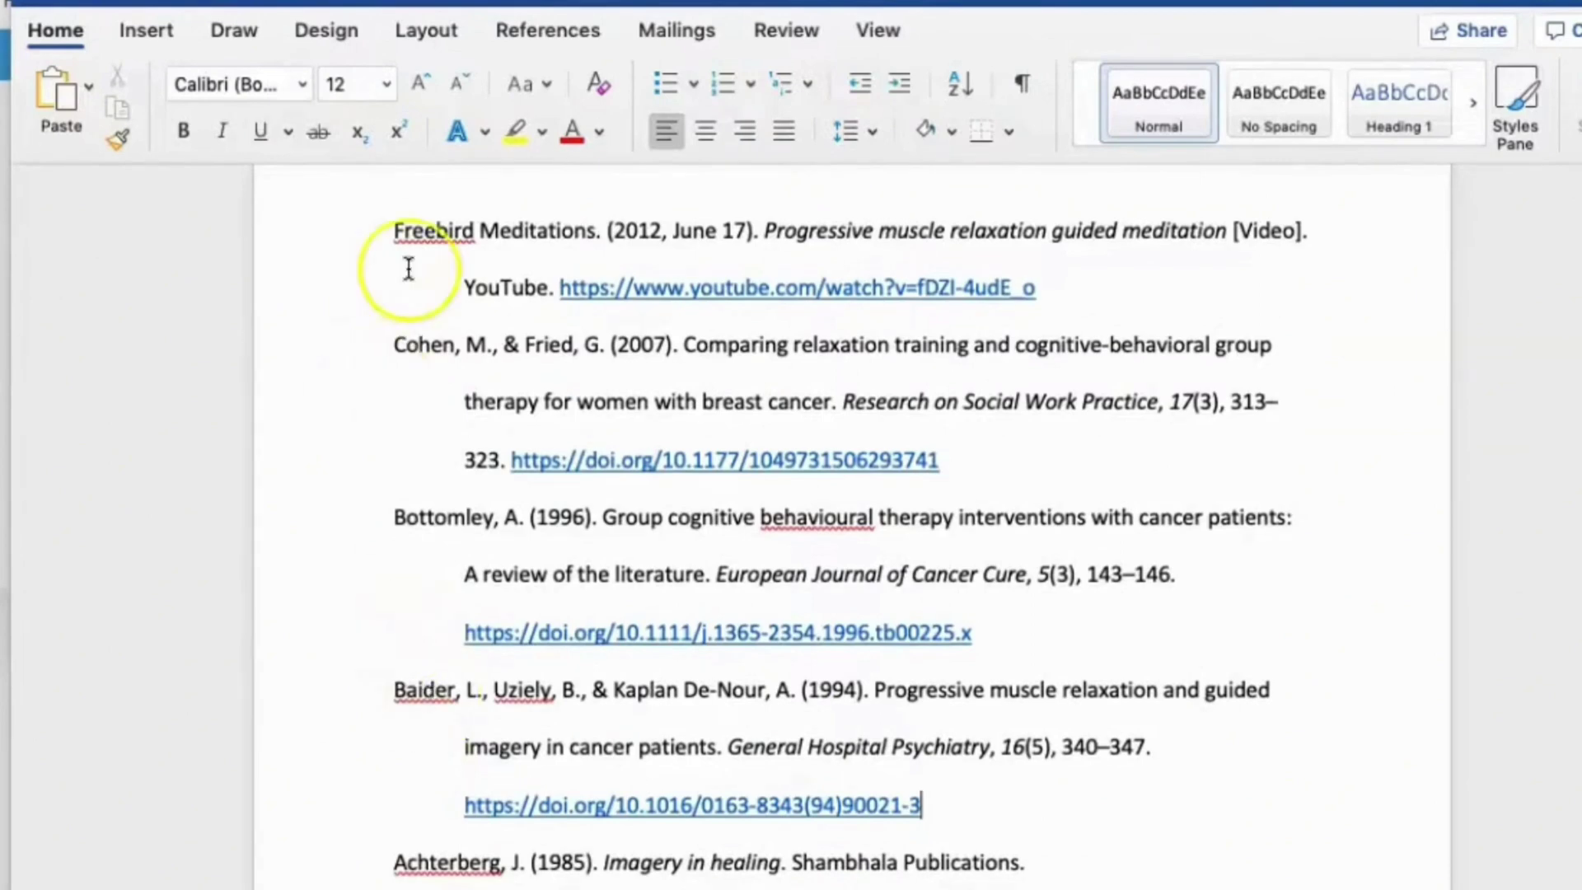
left_click_drag(394, 224, 1220, 889)
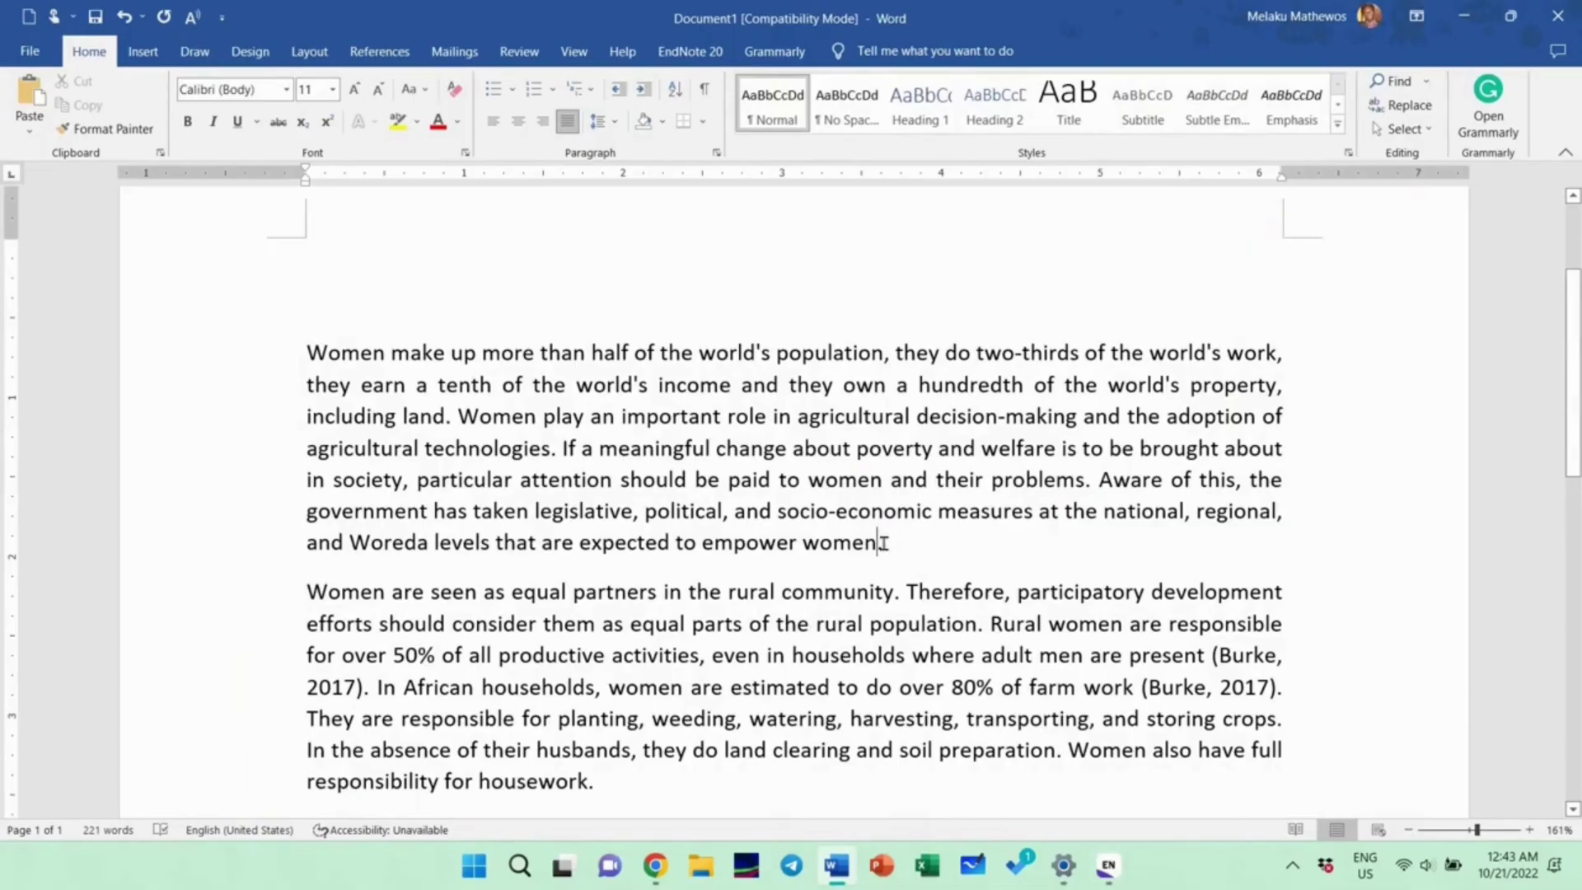
left_click(1109, 866)
left_click(1216, 369)
scroll(761, 427, "down", 3)
scroll(867, 320, "down", 2)
scroll(866, 321, "up", 2)
scroll(783, 536, "down", 5)
key("alt+Tab")
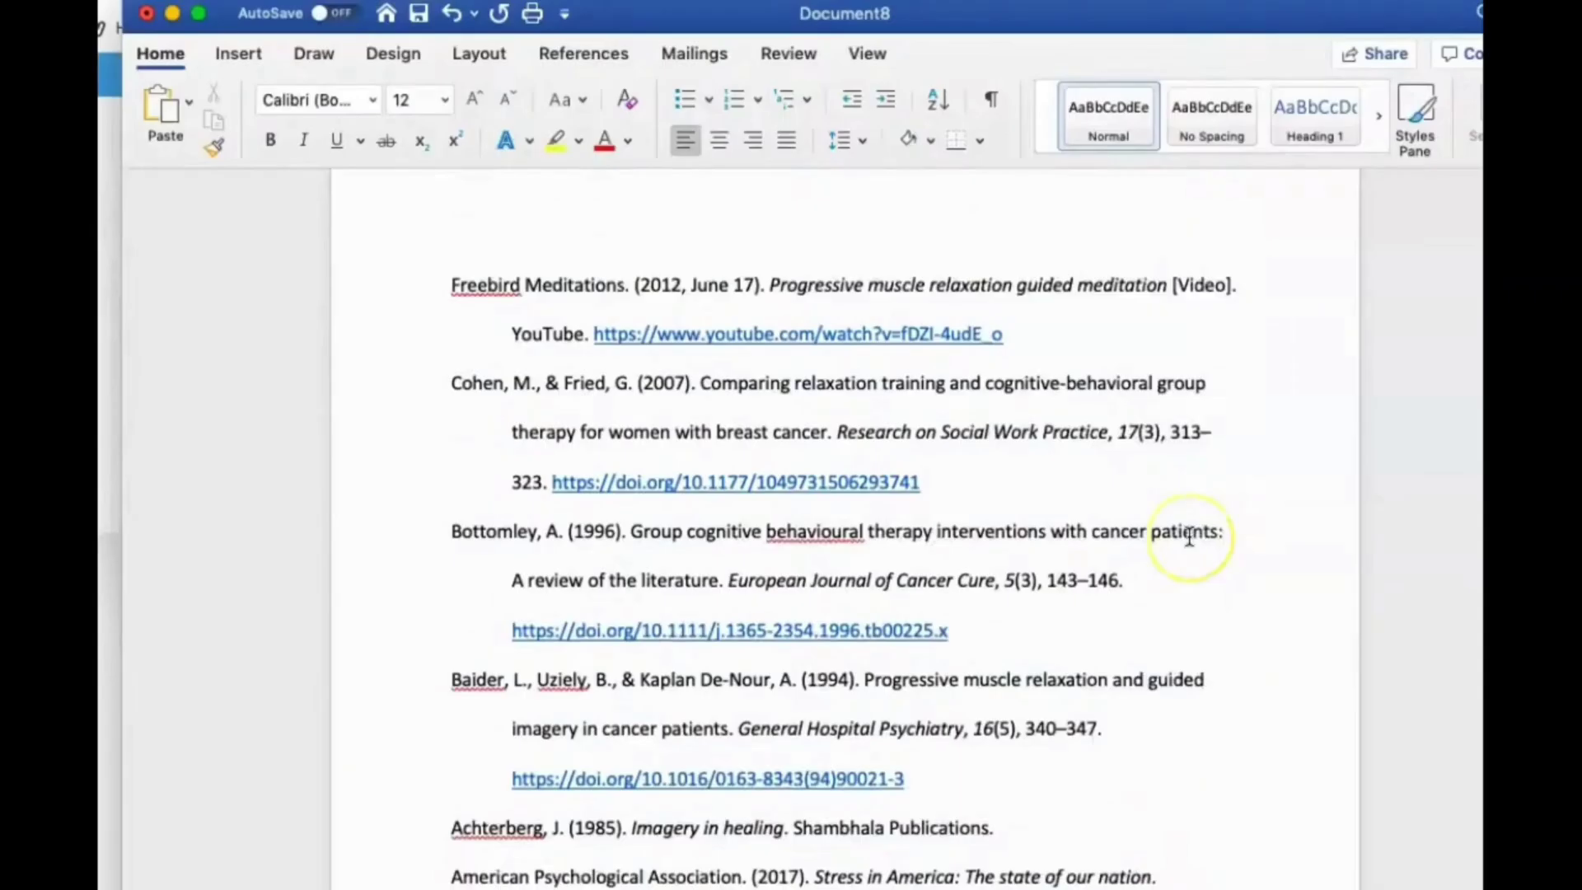
scroll(810, 312, "up", 1)
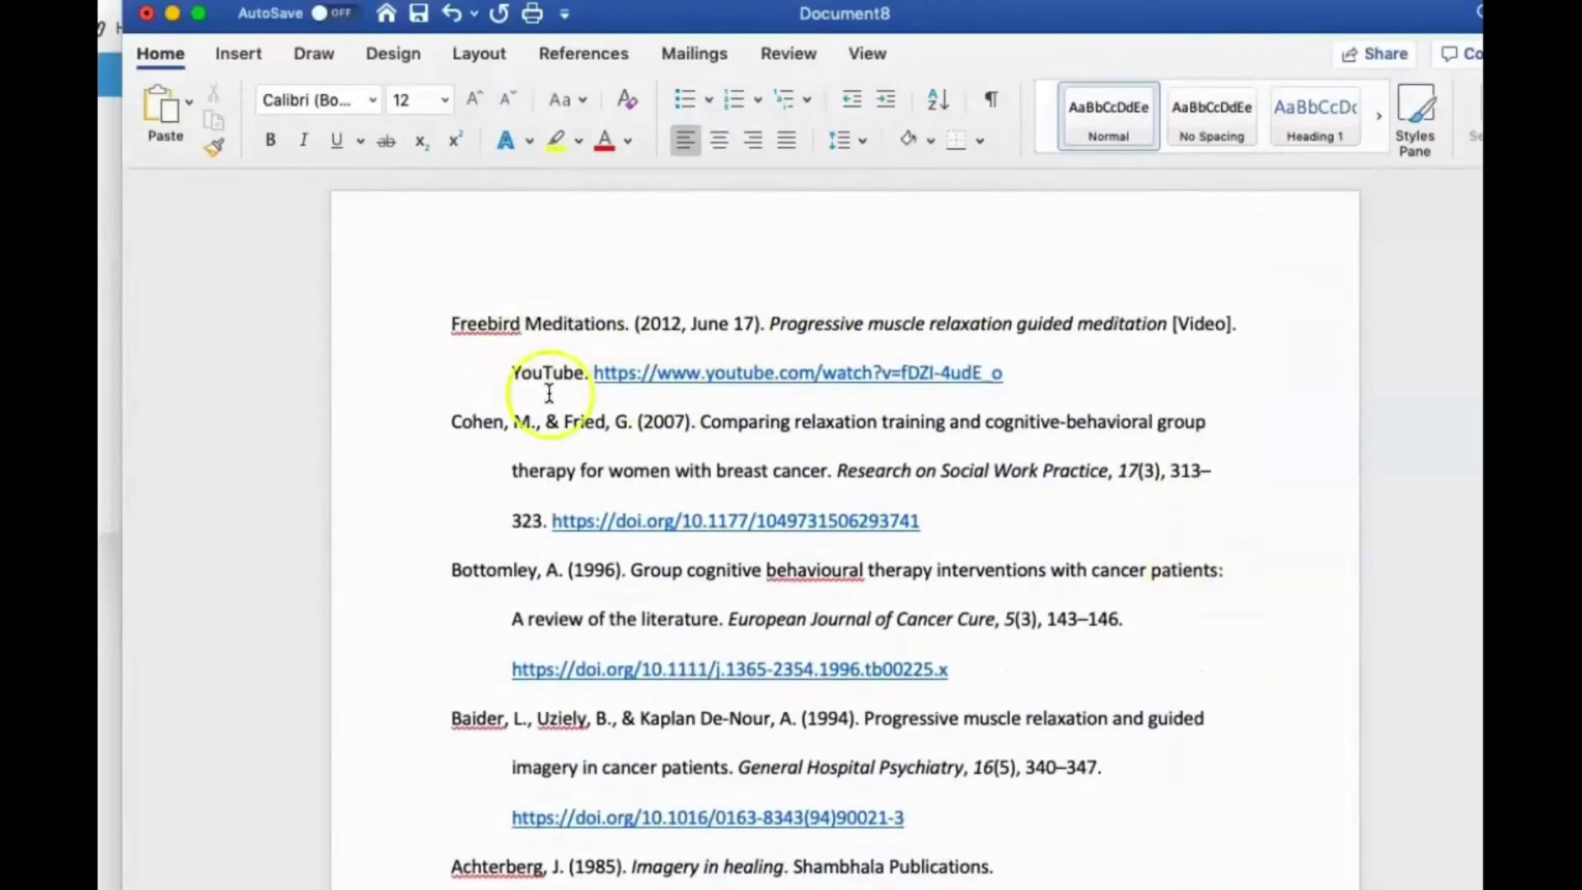
scroll(956, 593, "down", 2)
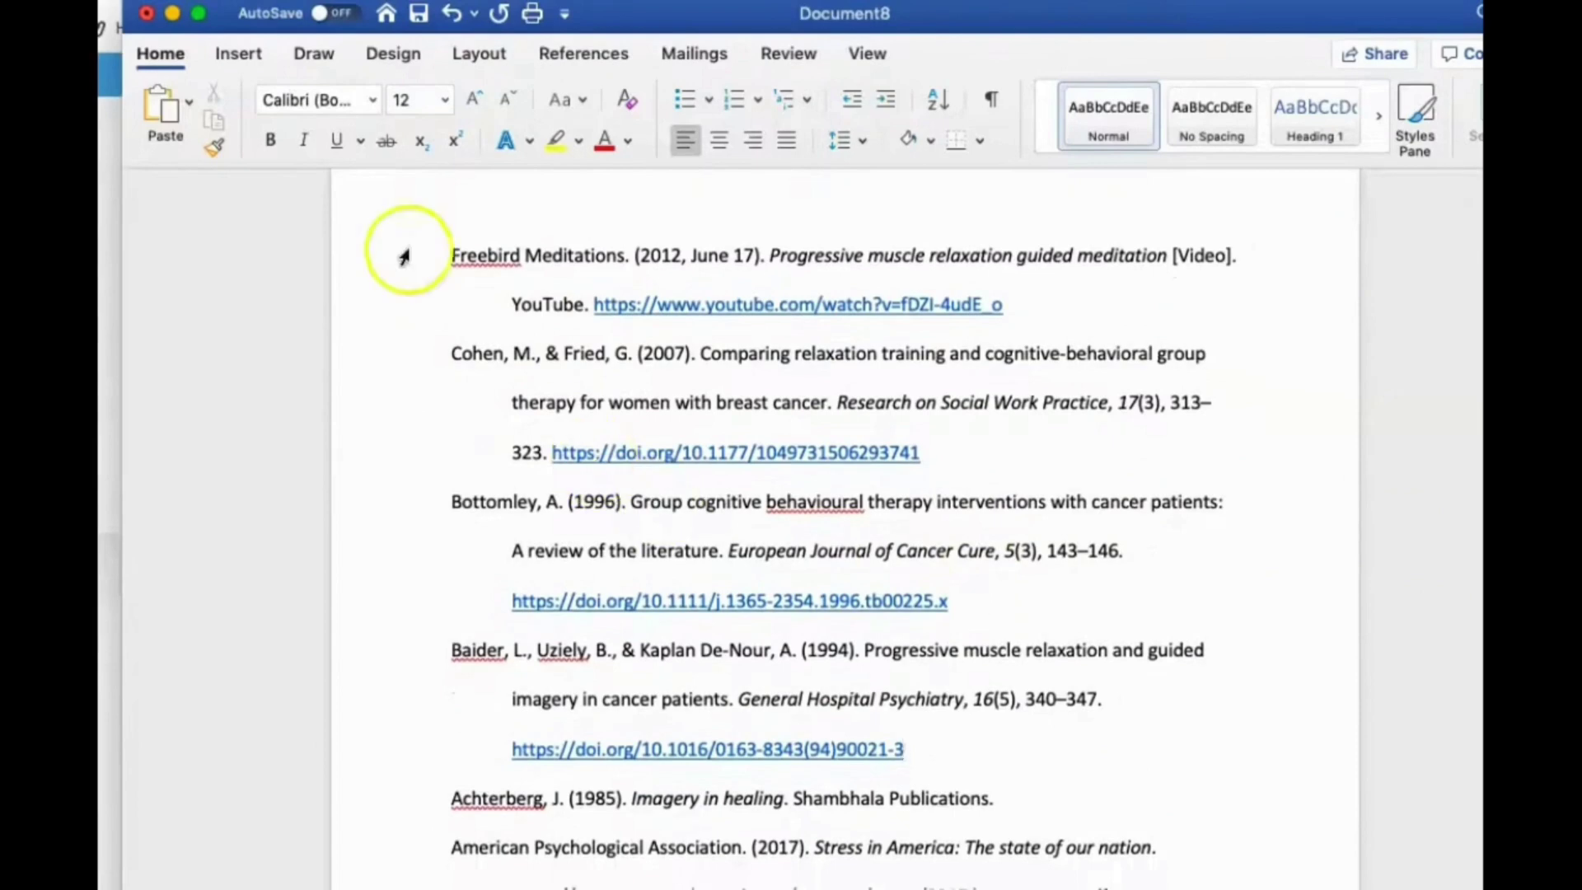
scroll(470, 576, "down", 3)
scroll(470, 576, "up", 2)
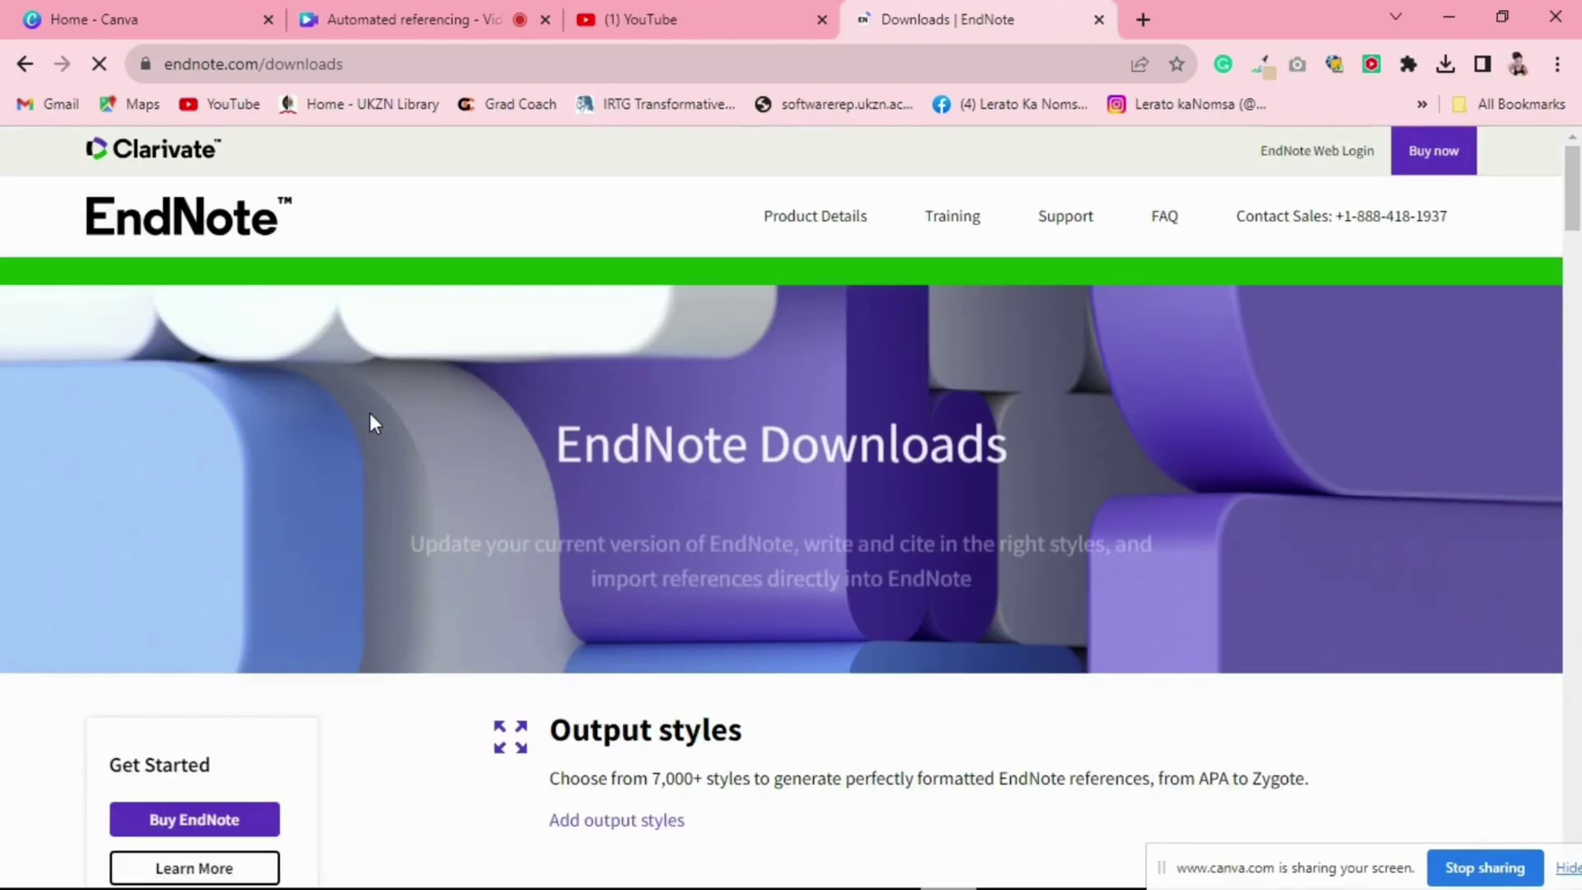
Step: Download the EndNote 20 Windows installer from the Download EndNote support article
scroll(714, 615, "down", 12)
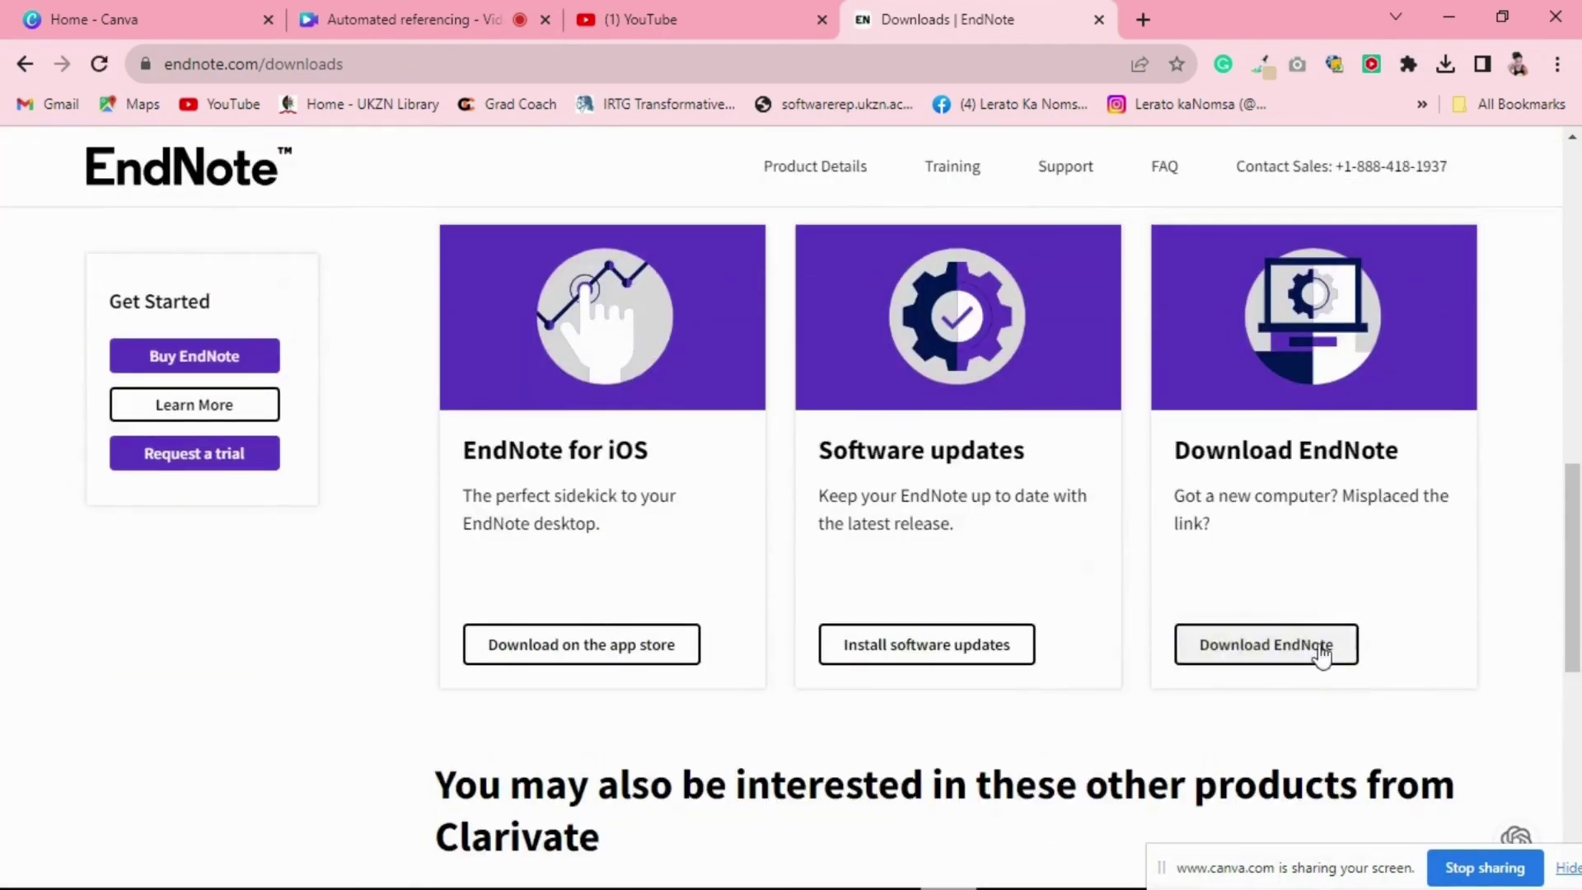
left_click(1300, 655)
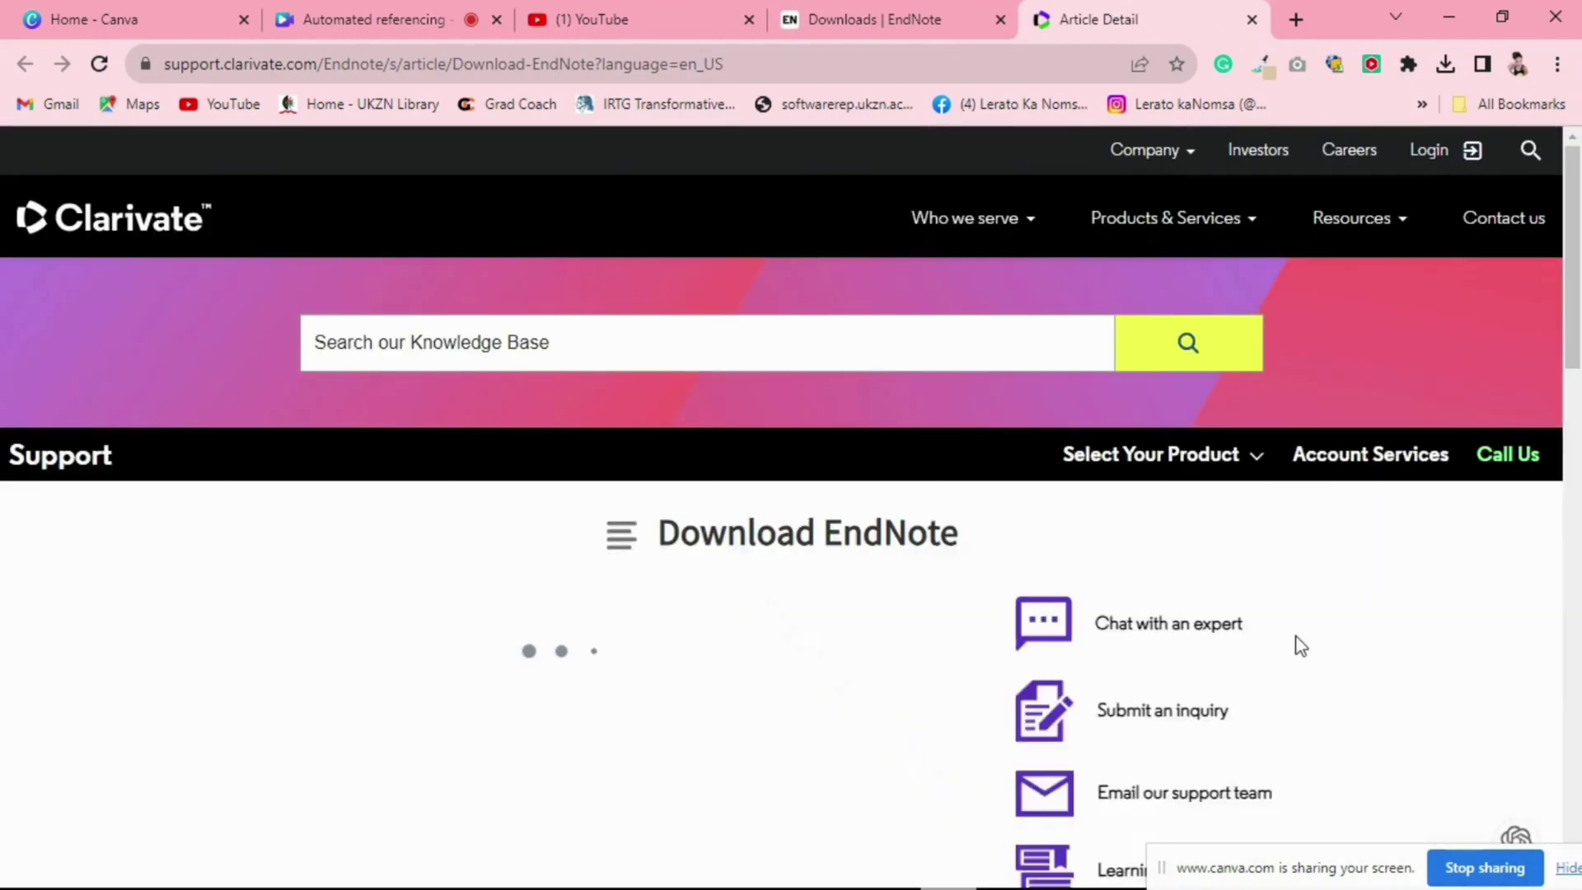
scroll(739, 659, "down", 5)
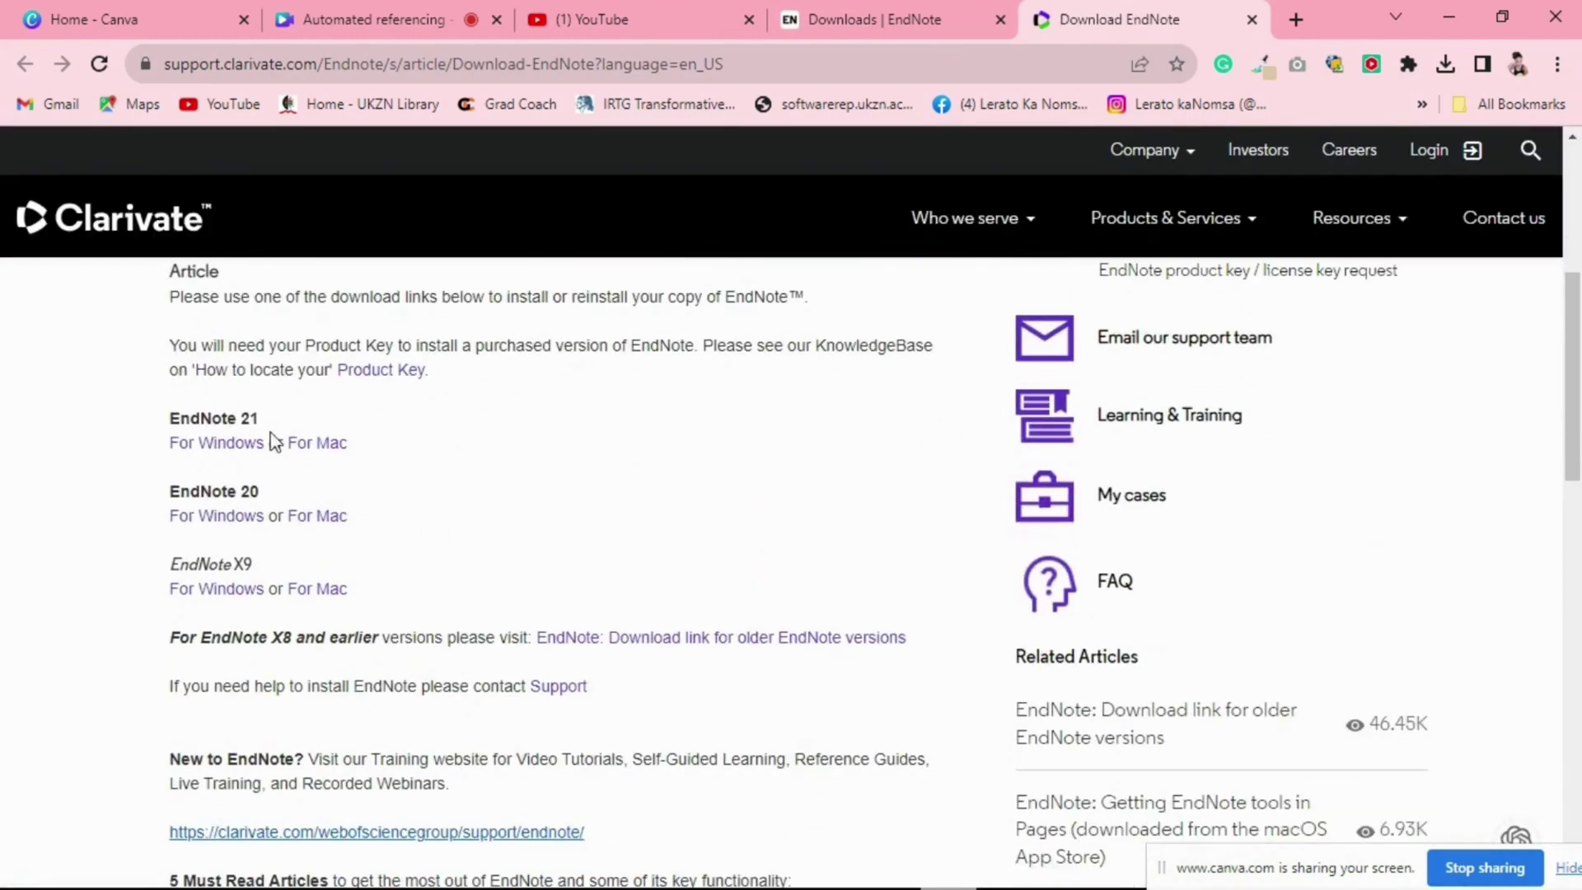
left_click(231, 517)
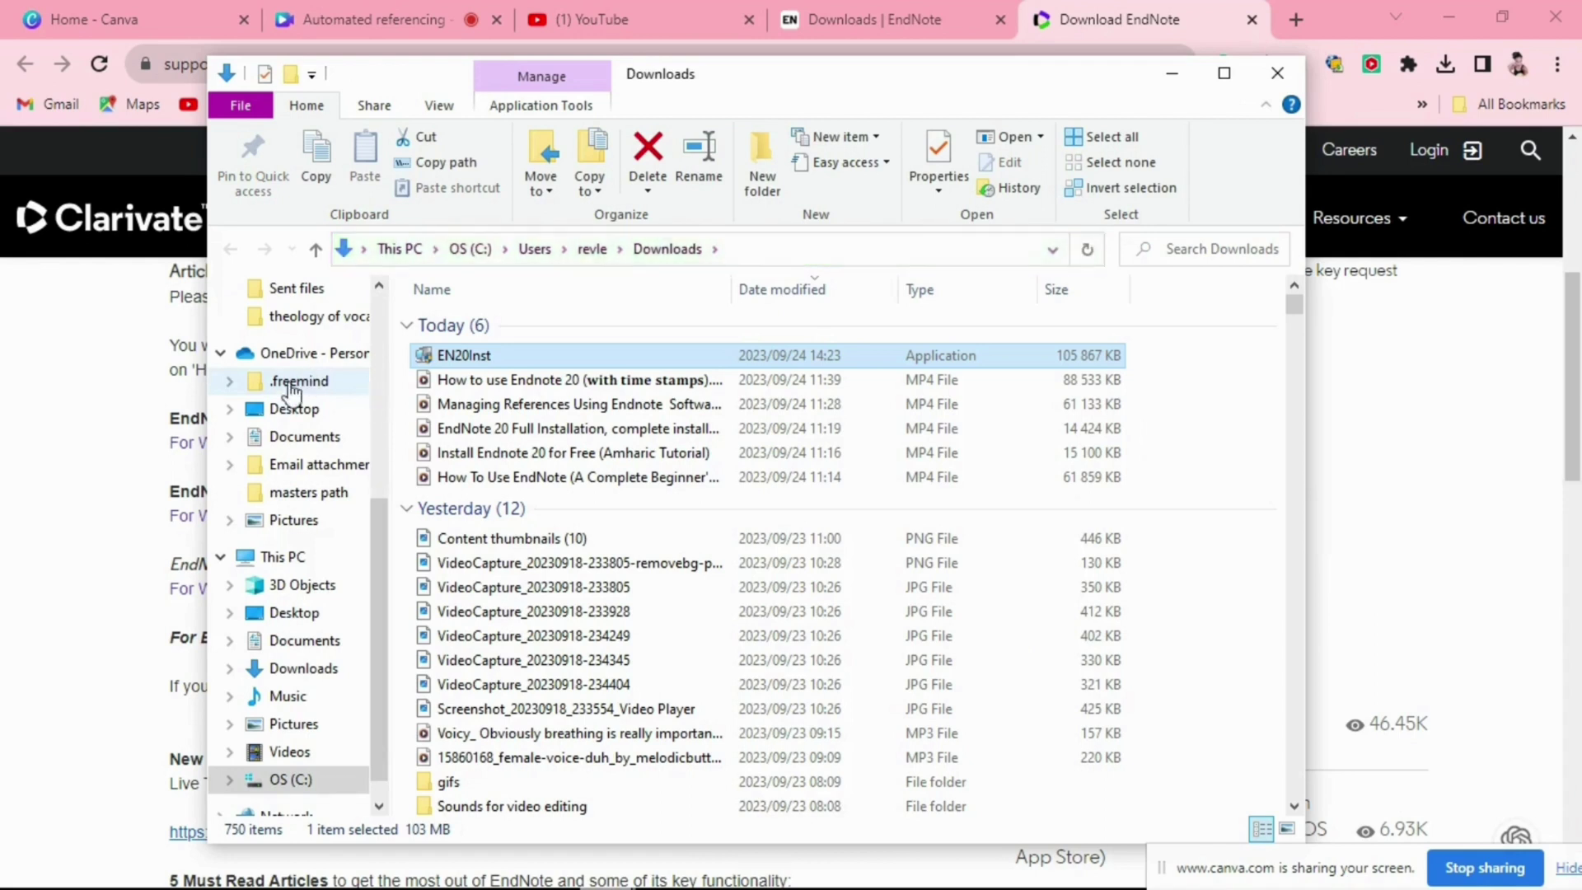
Step: Go to the Downloads folder in File Explorer to start the EN20Inst installer
left_click(310, 668)
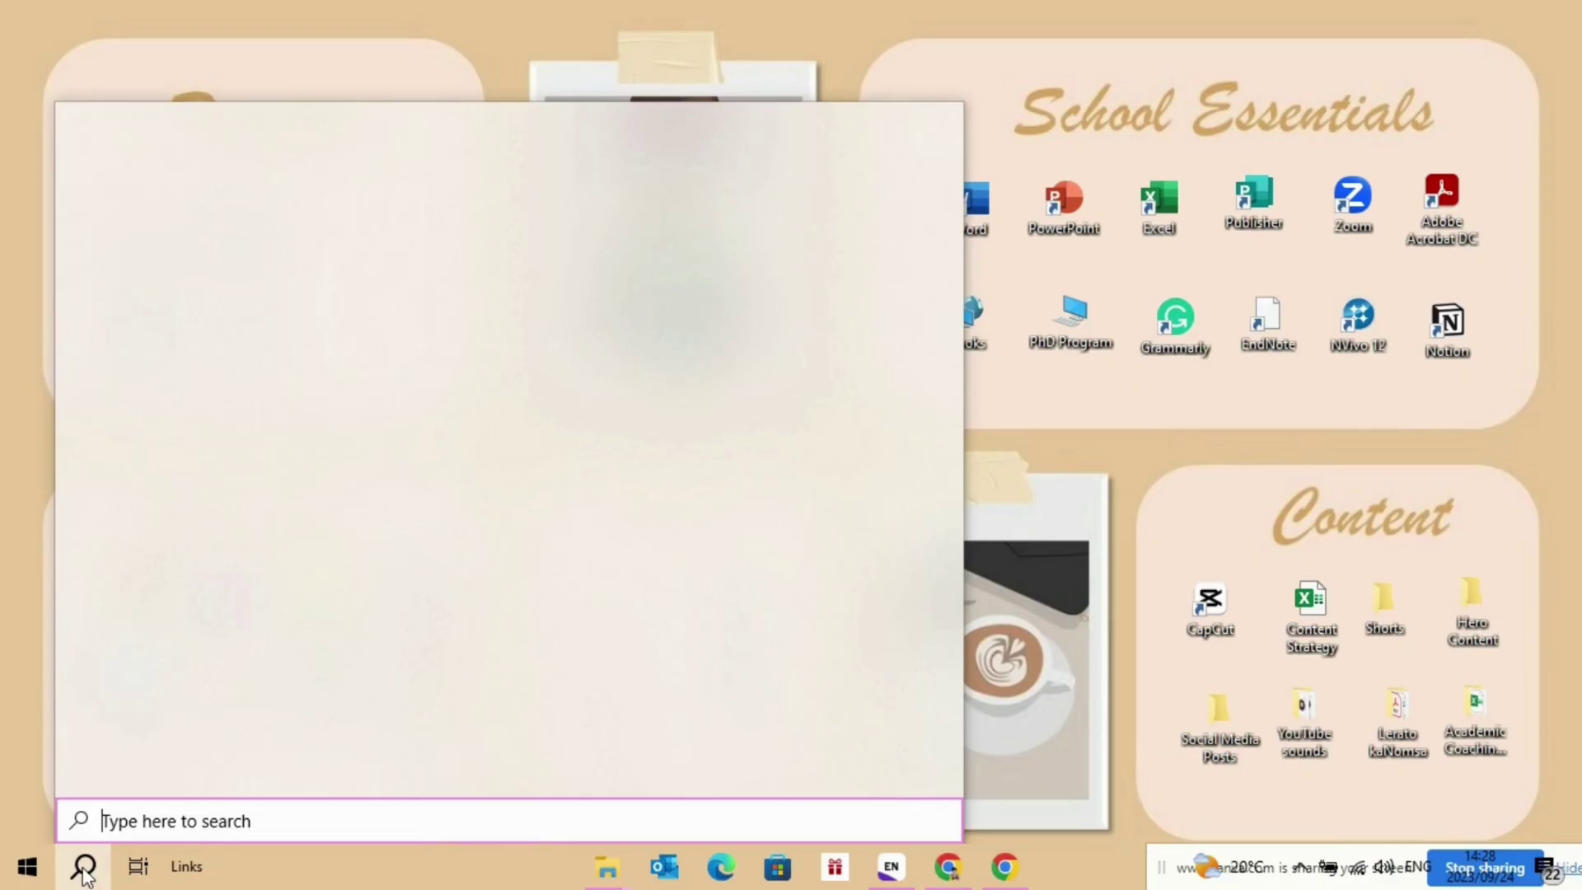
Step: Search Windows for 'endno' to launch EndNote 21
type("endno")
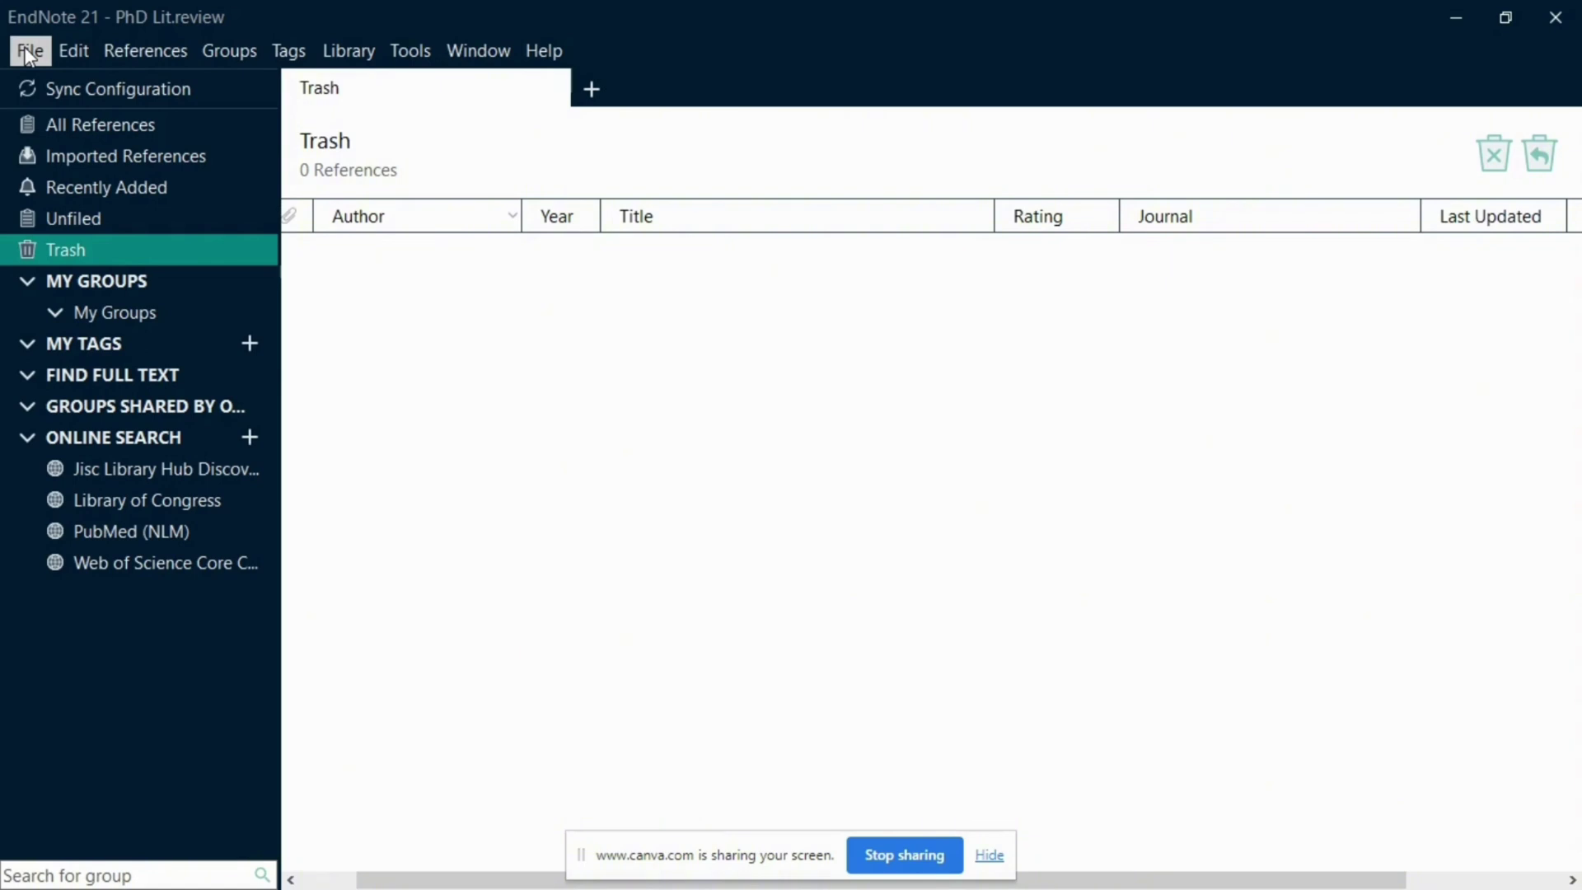
Step: Begin a new reference library in Documents, entering the file name Phd Lit.rev
left_click(30, 53)
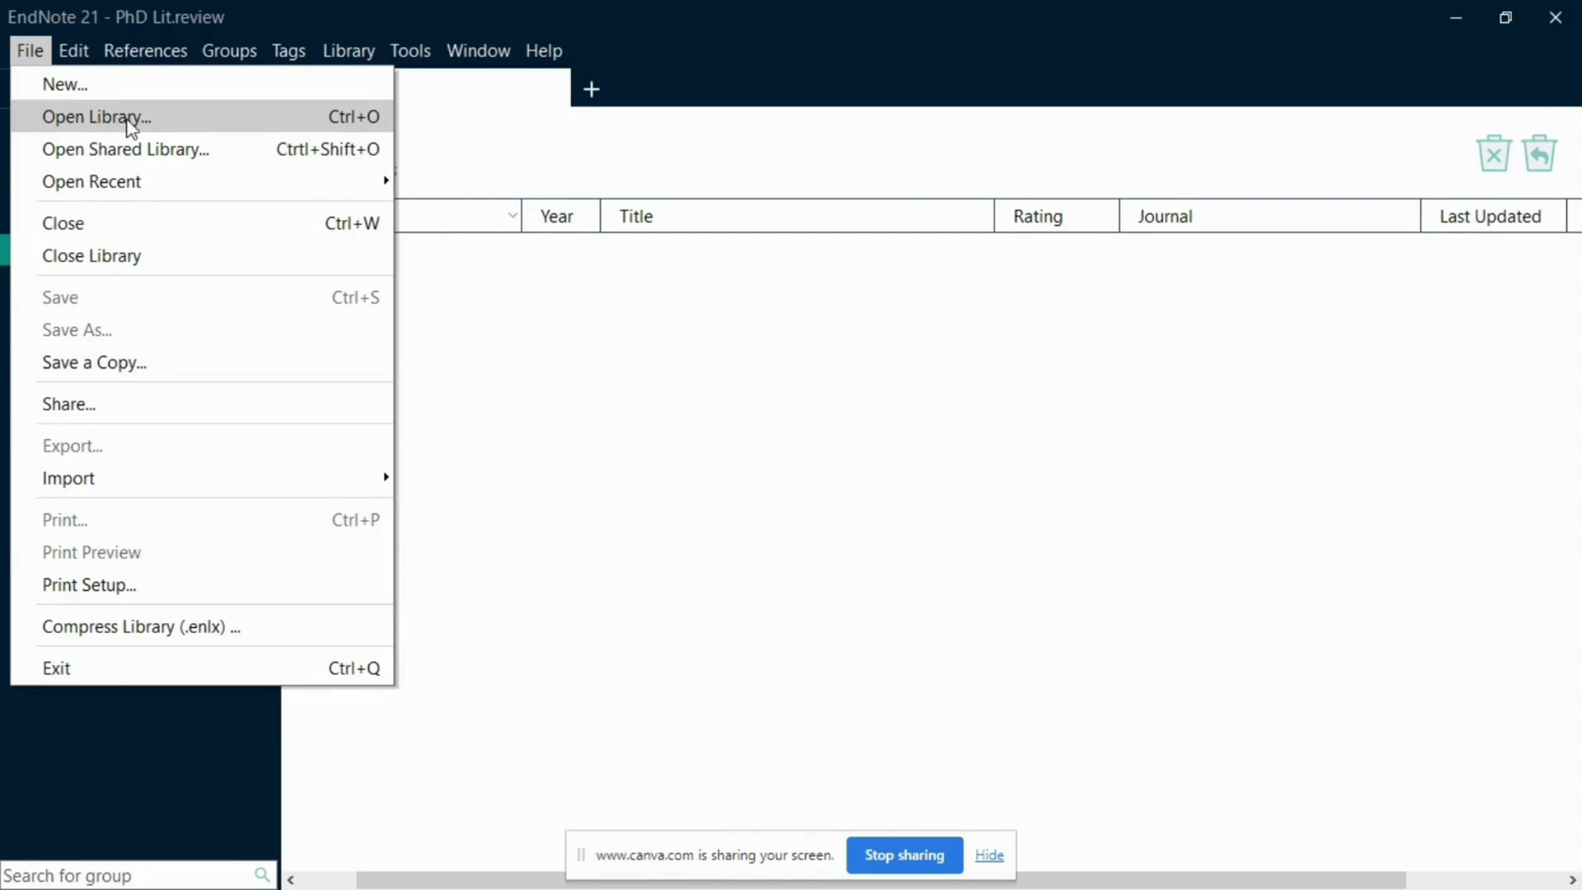
left_click(81, 85)
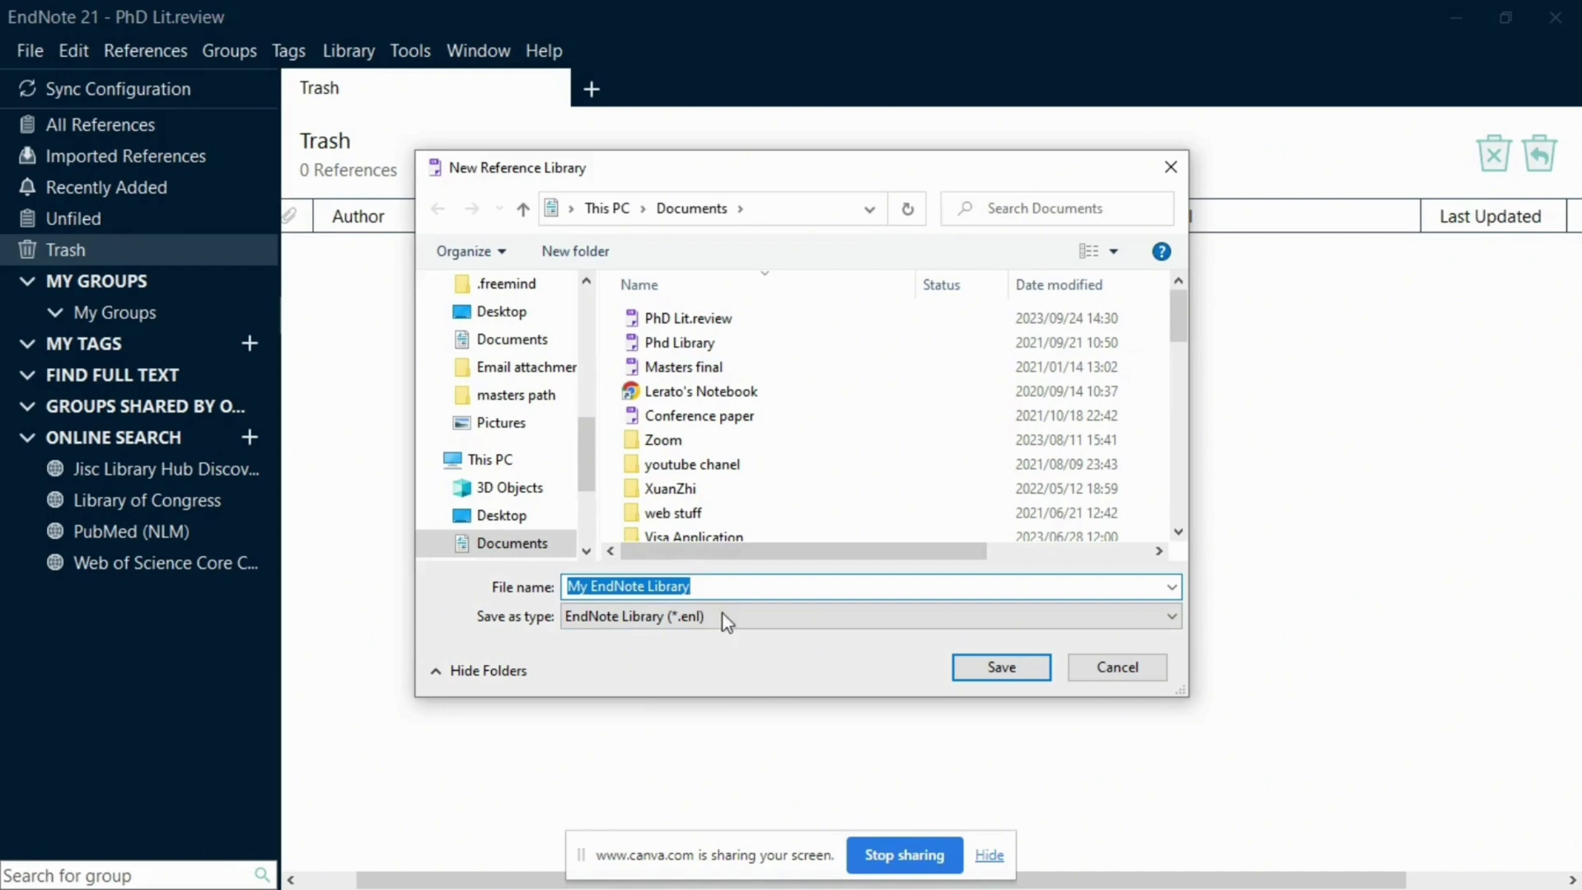
type("P")
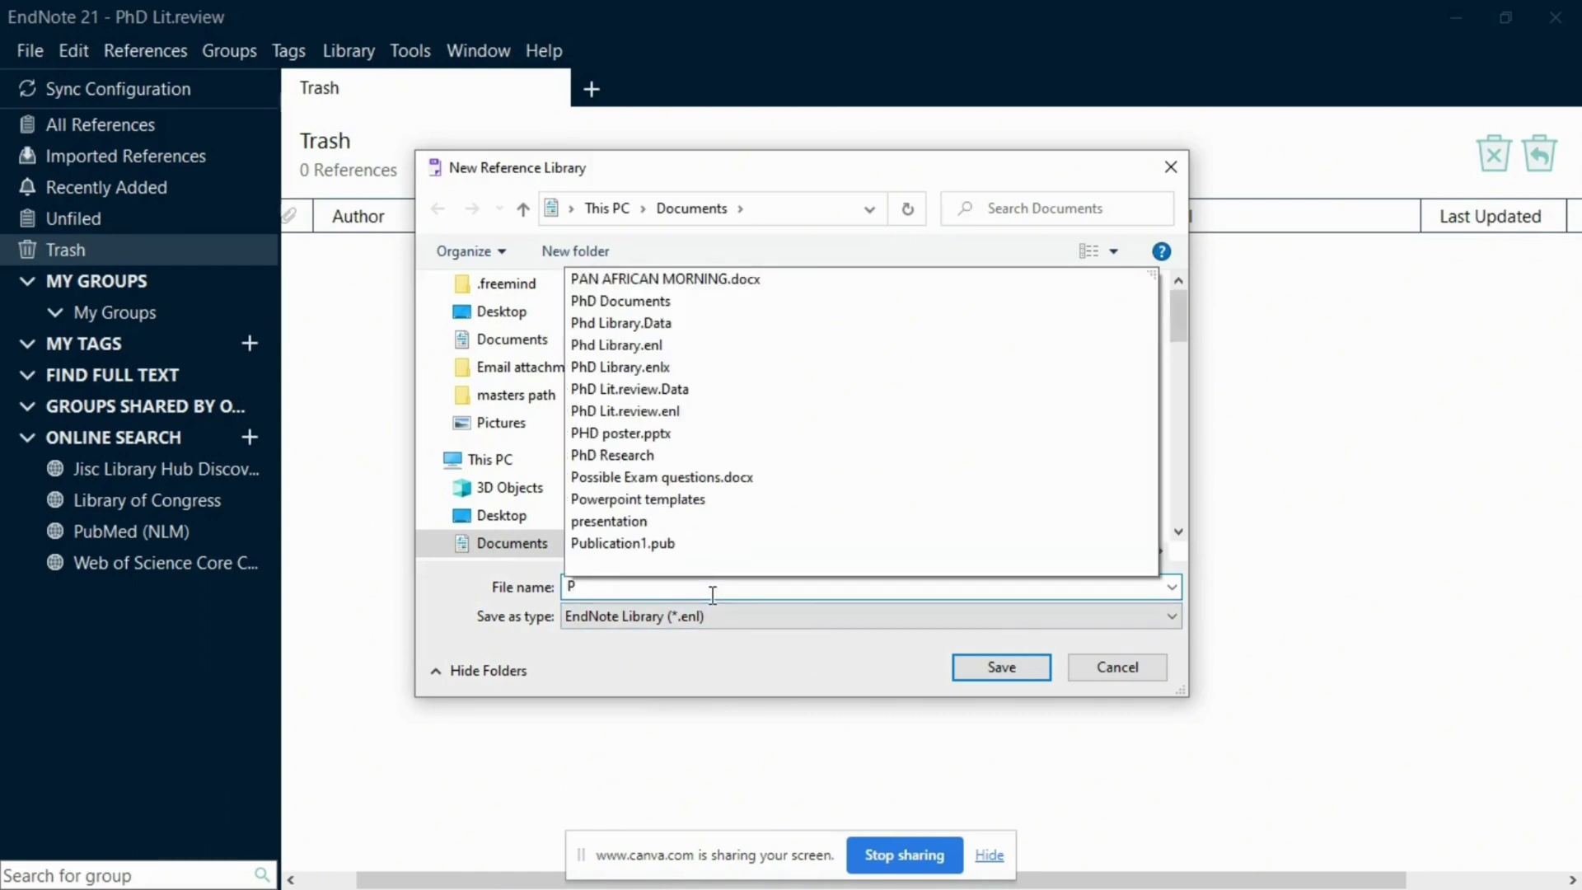
type("d")
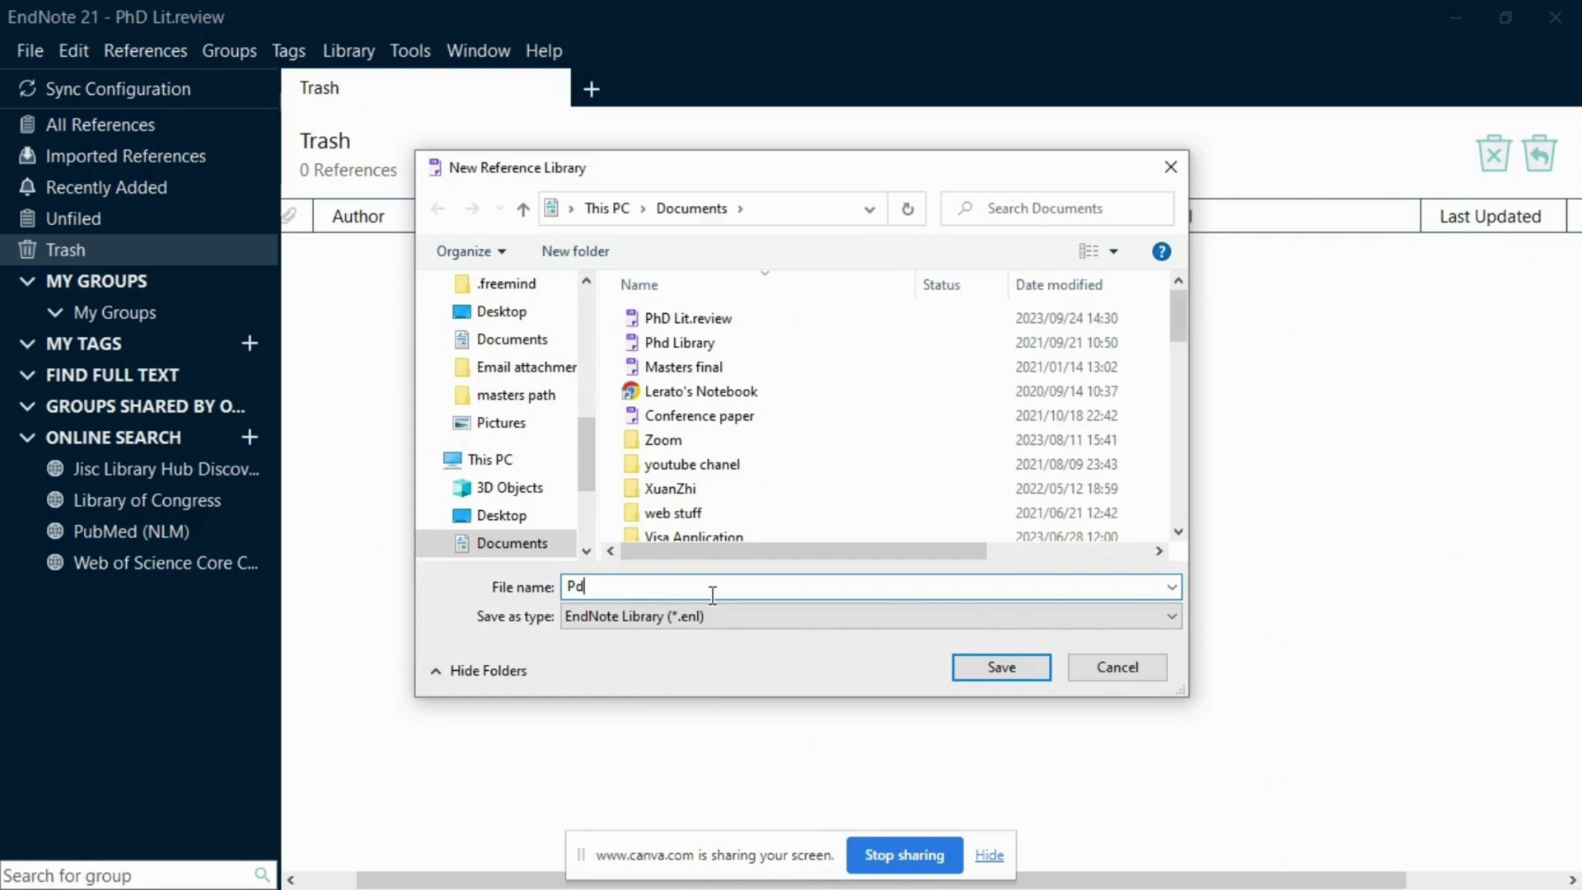
type("d")
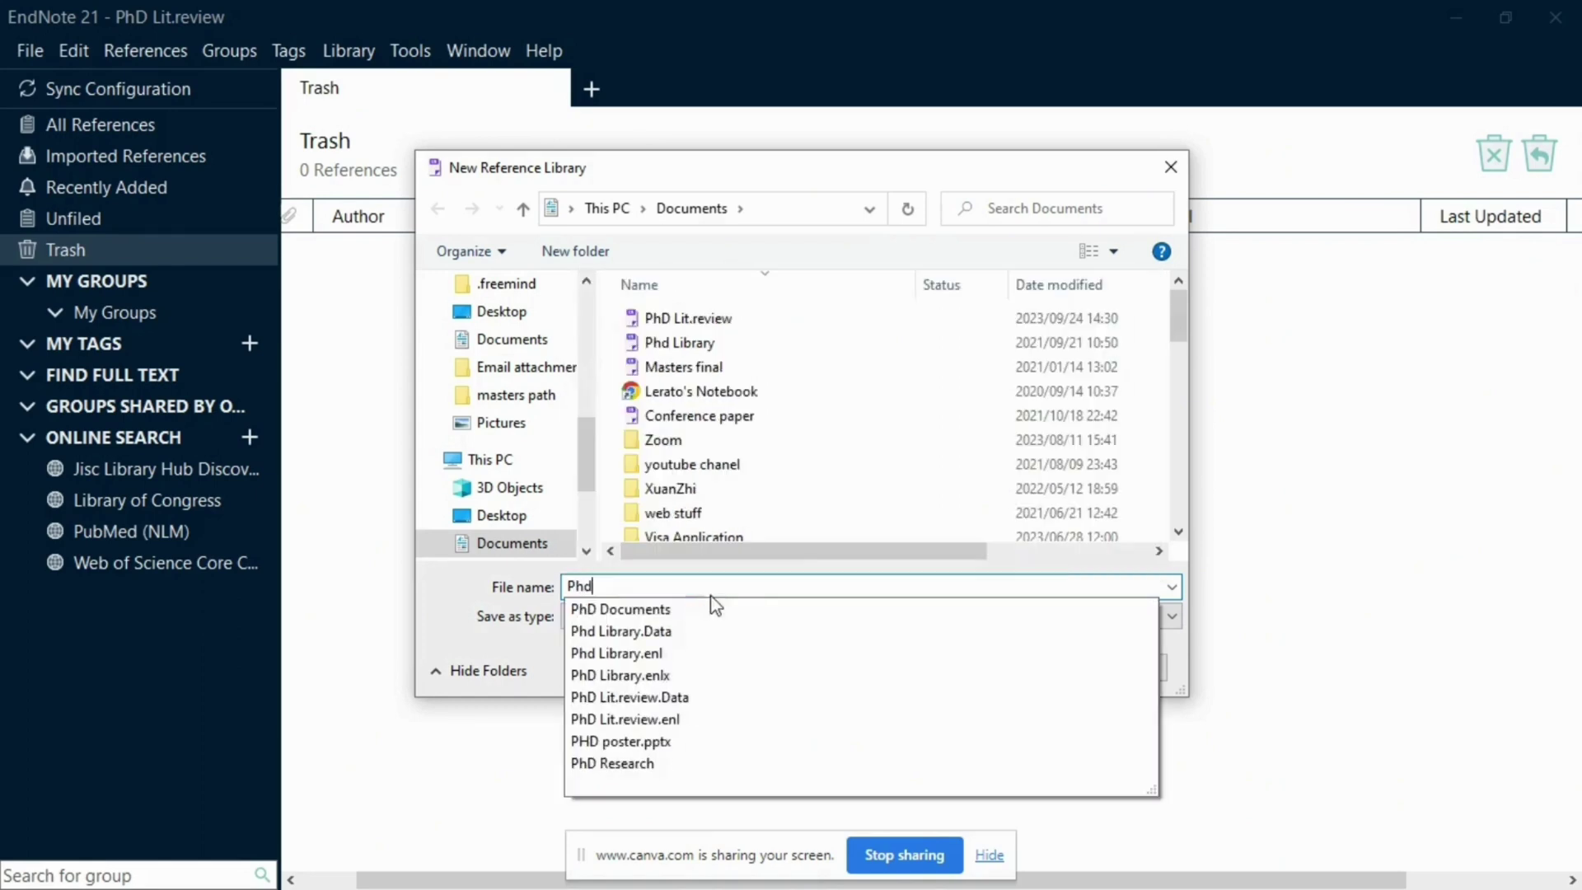
type(" Lit.rev")
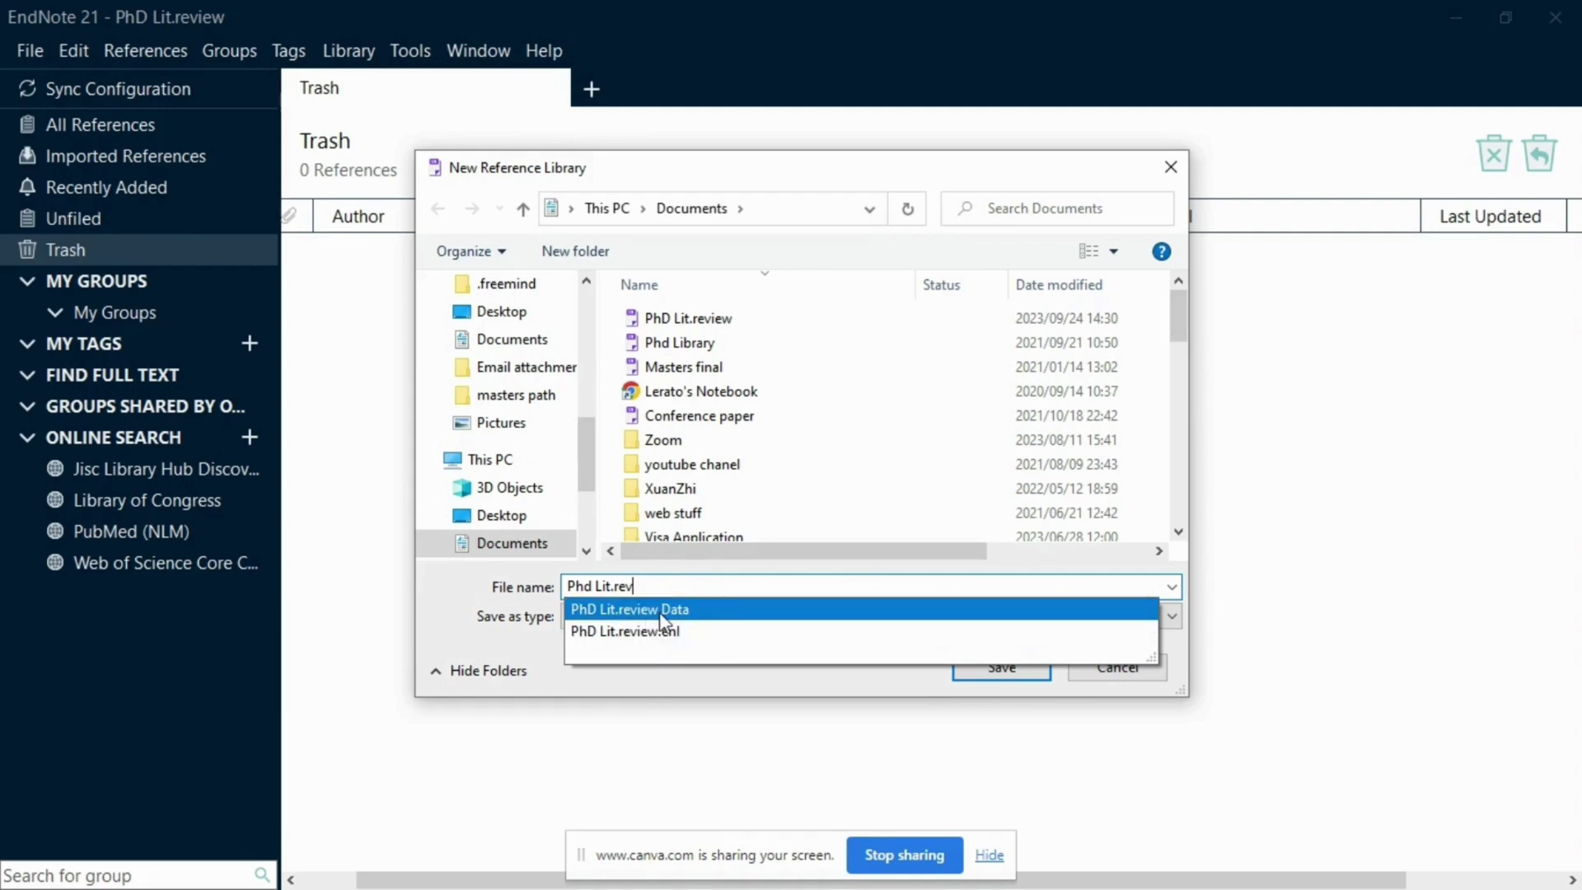
left_click(873, 487)
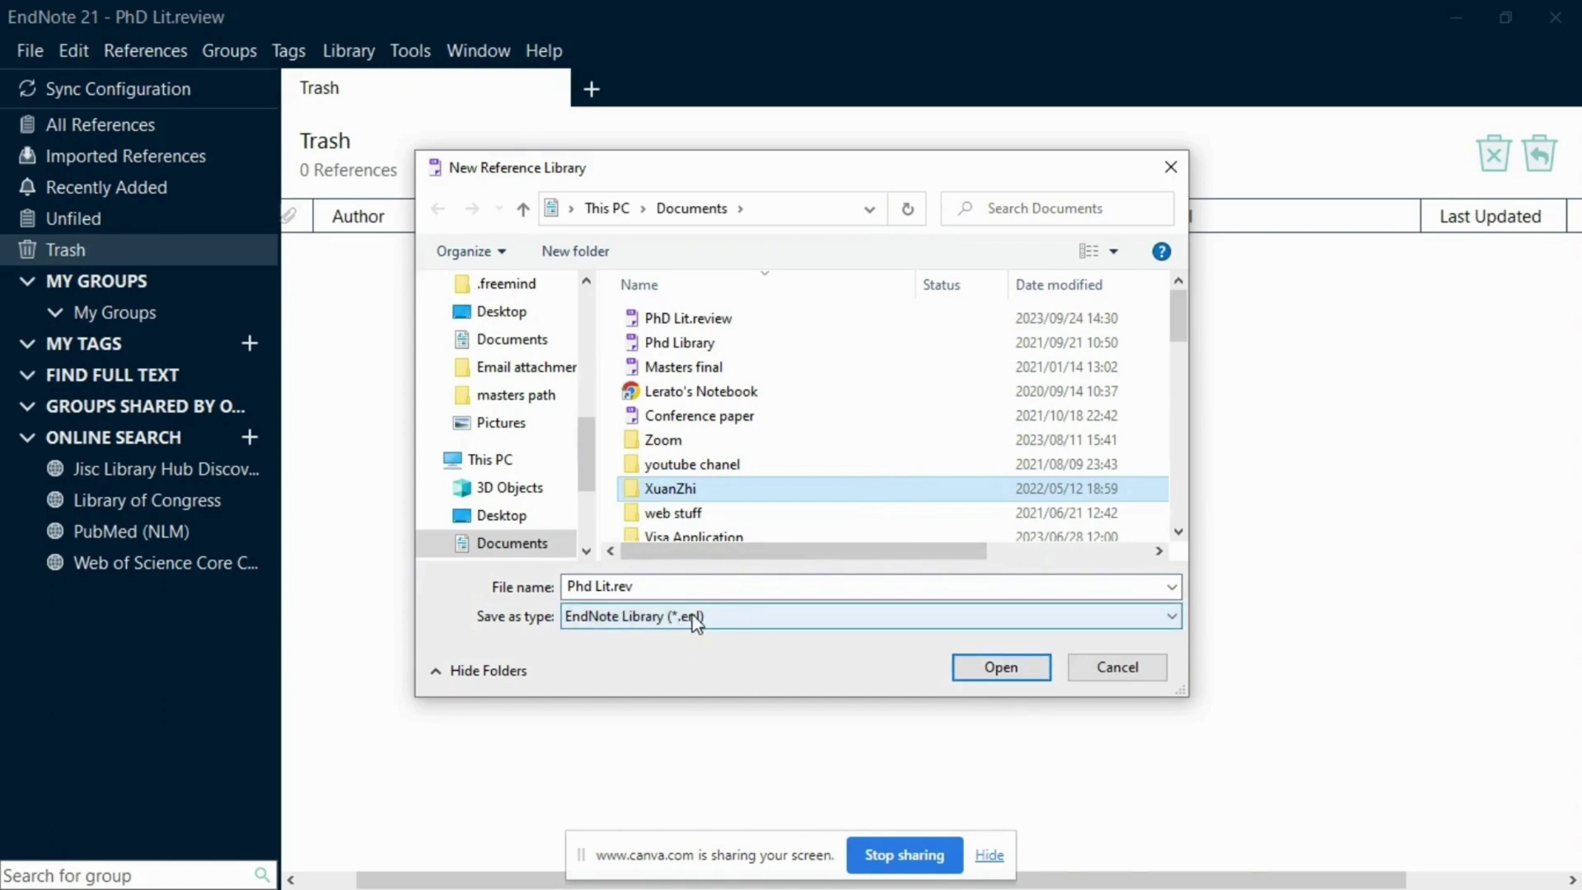
scroll(532, 397, "down", 3)
scroll(533, 400, "up", 2)
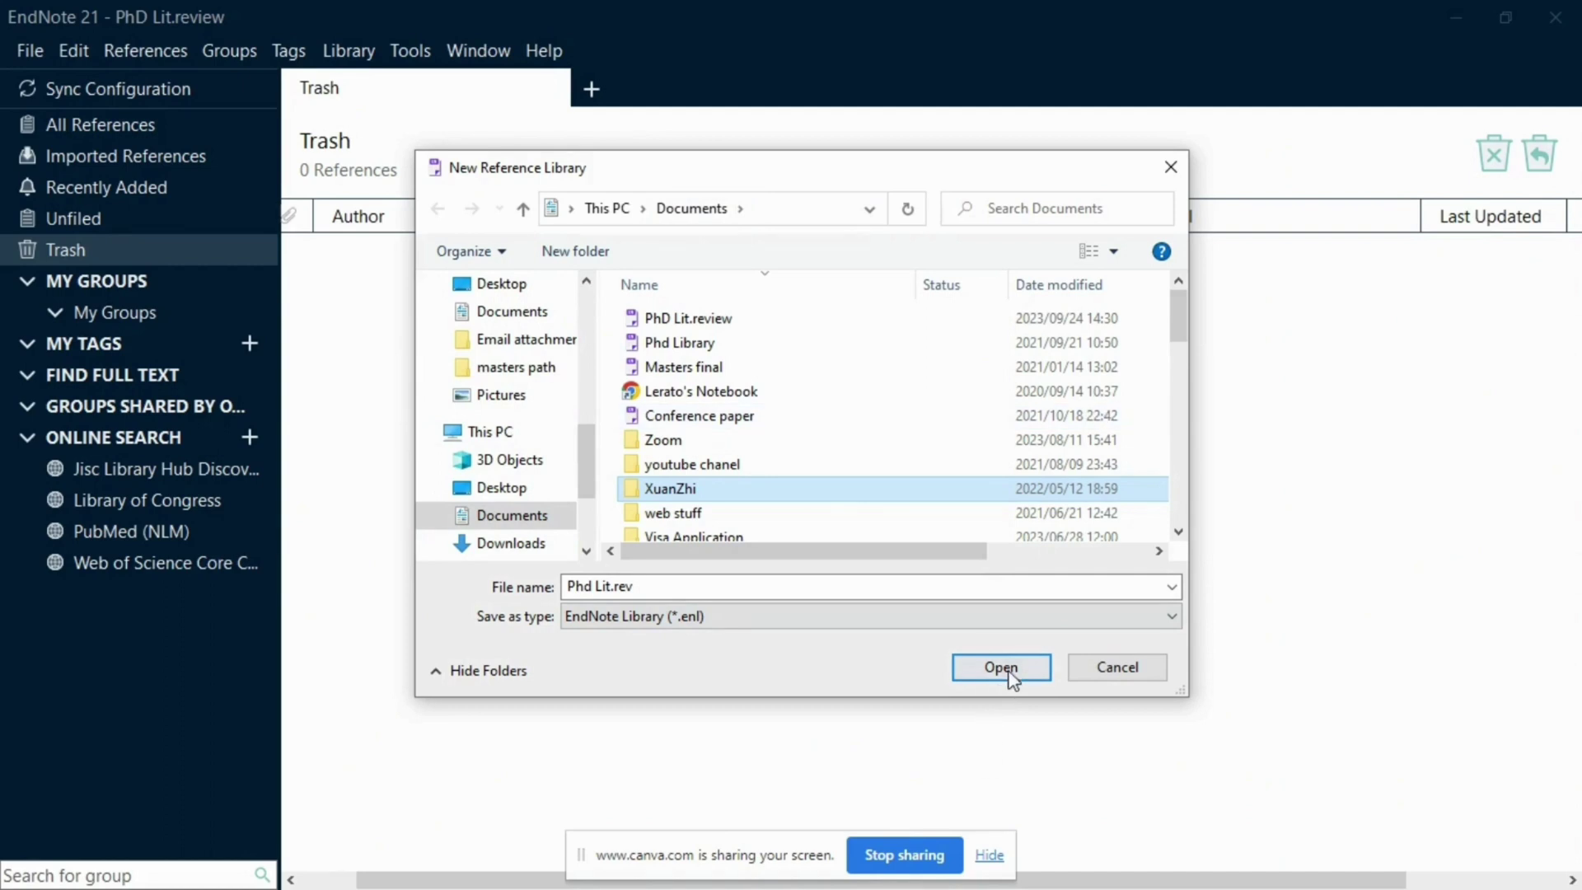
Step: Close the New Reference Library dialog without creating a library
left_click(1170, 166)
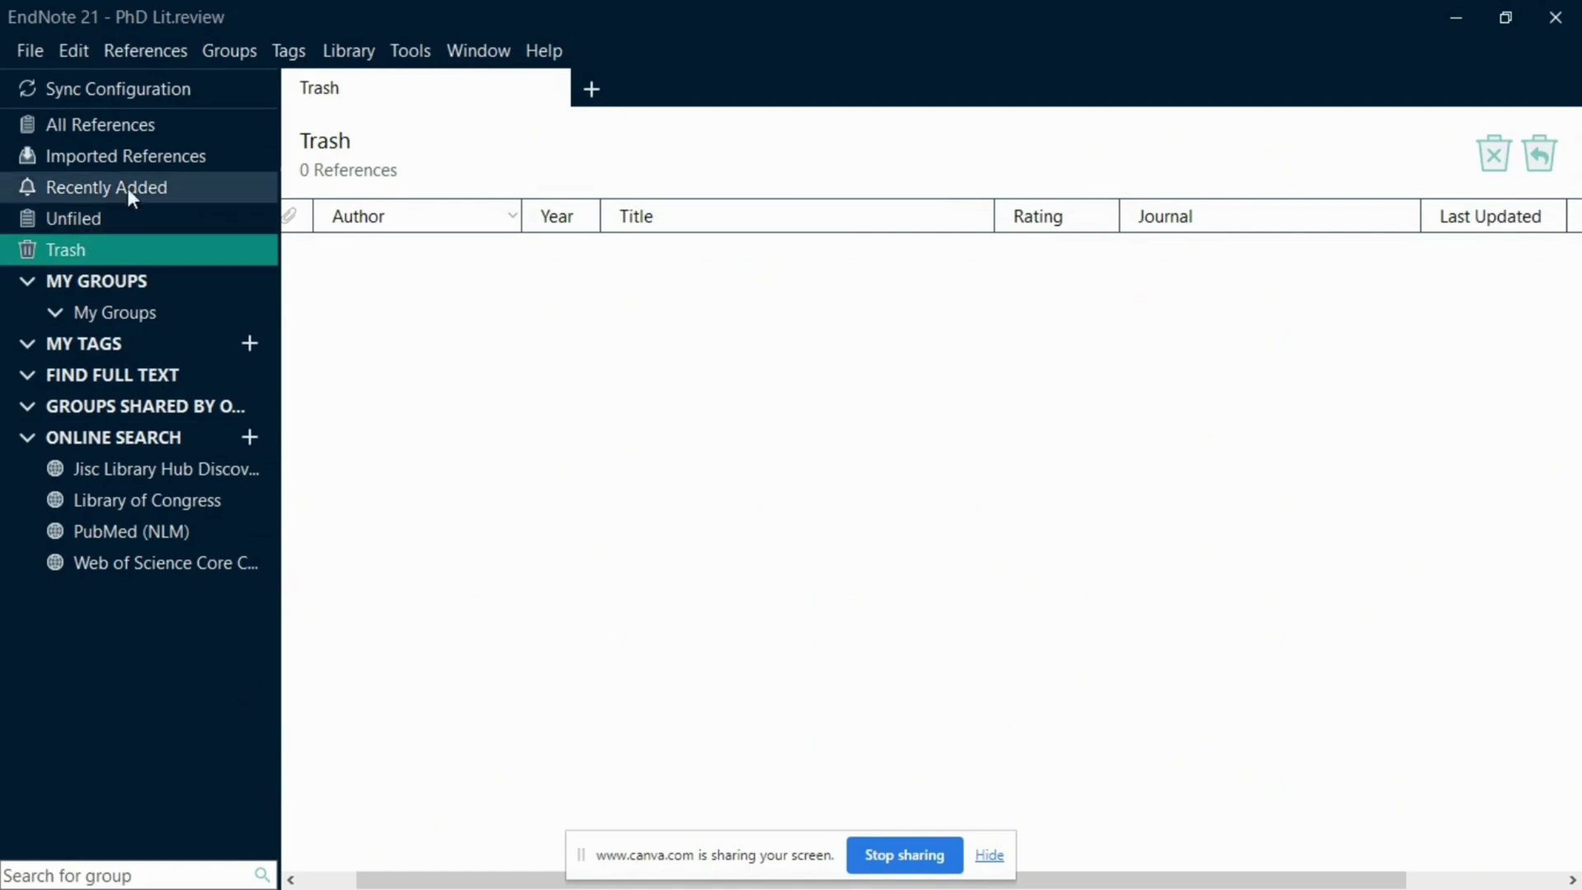
Step: Create a new blank reference and set its Reference Type to Thesis
left_click(140, 52)
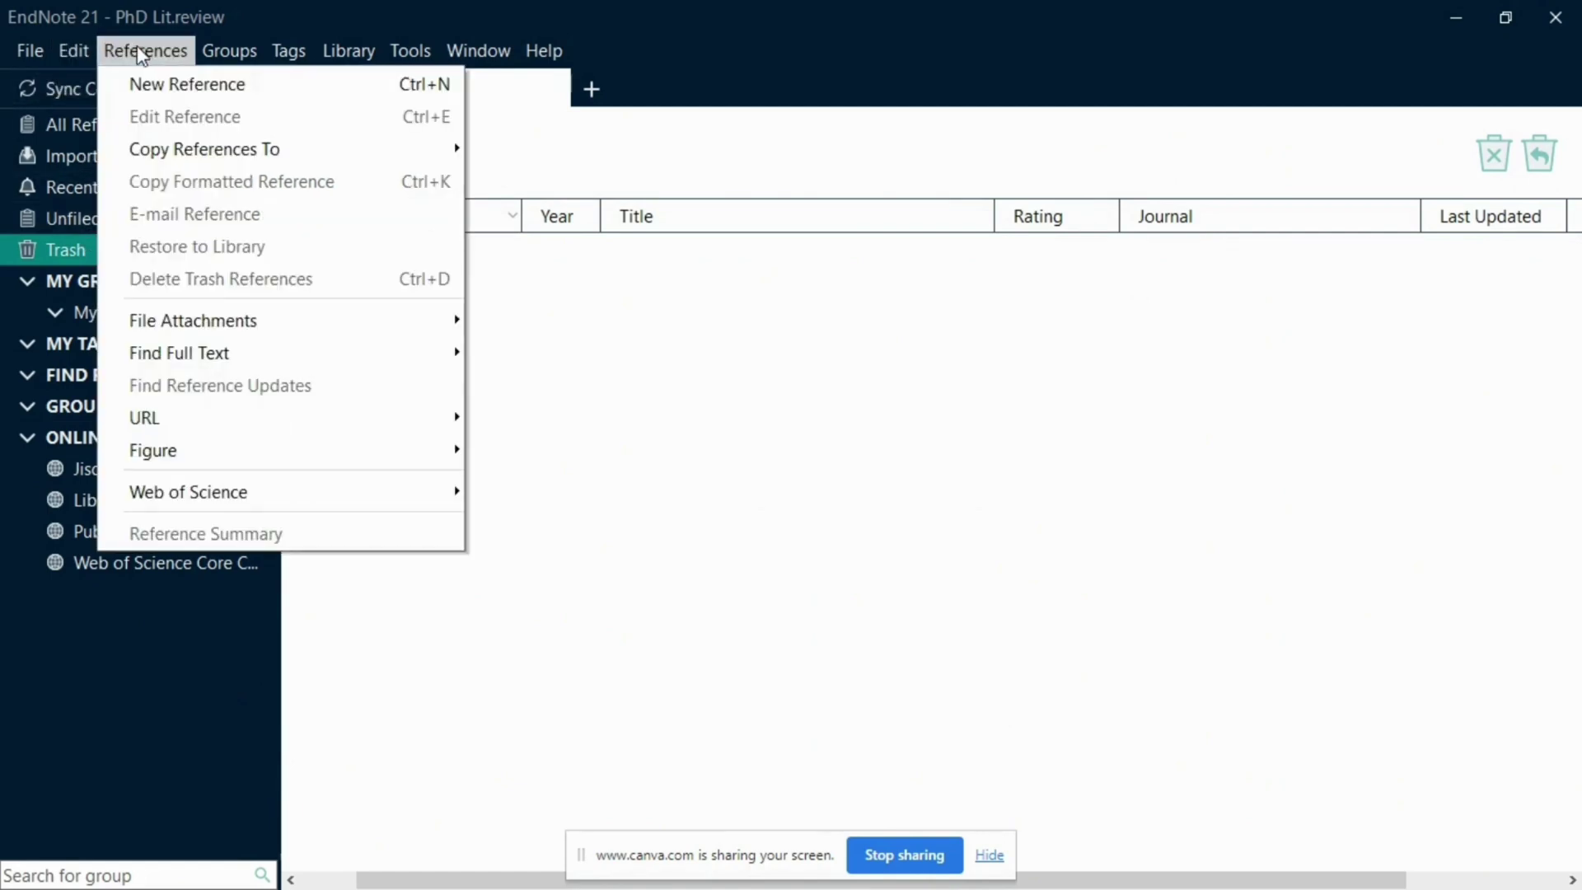
left_click(195, 86)
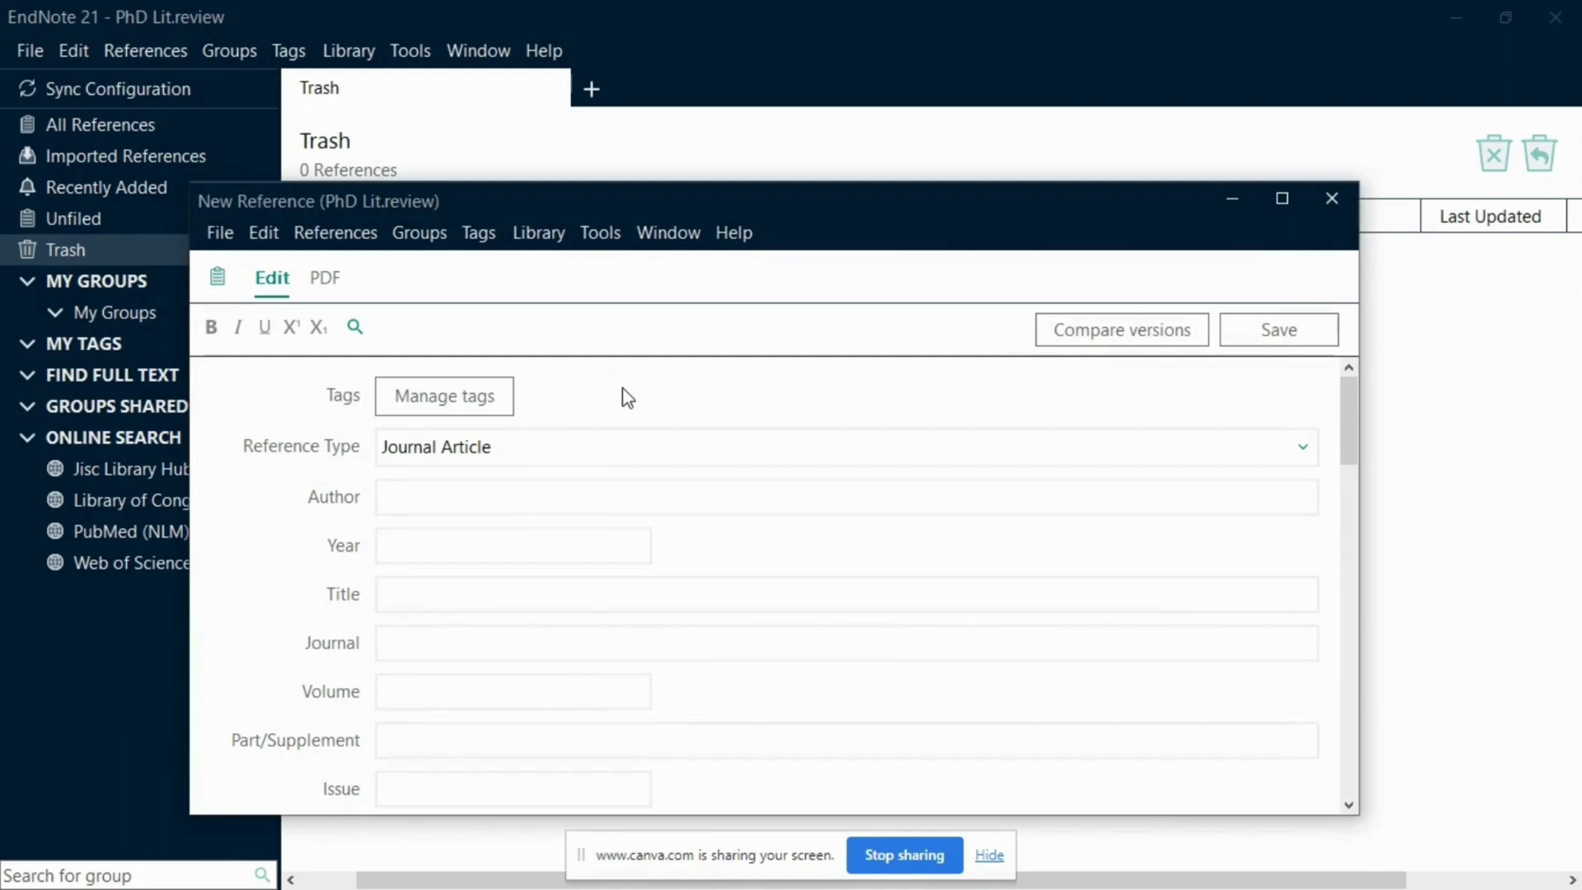
left_click(487, 447)
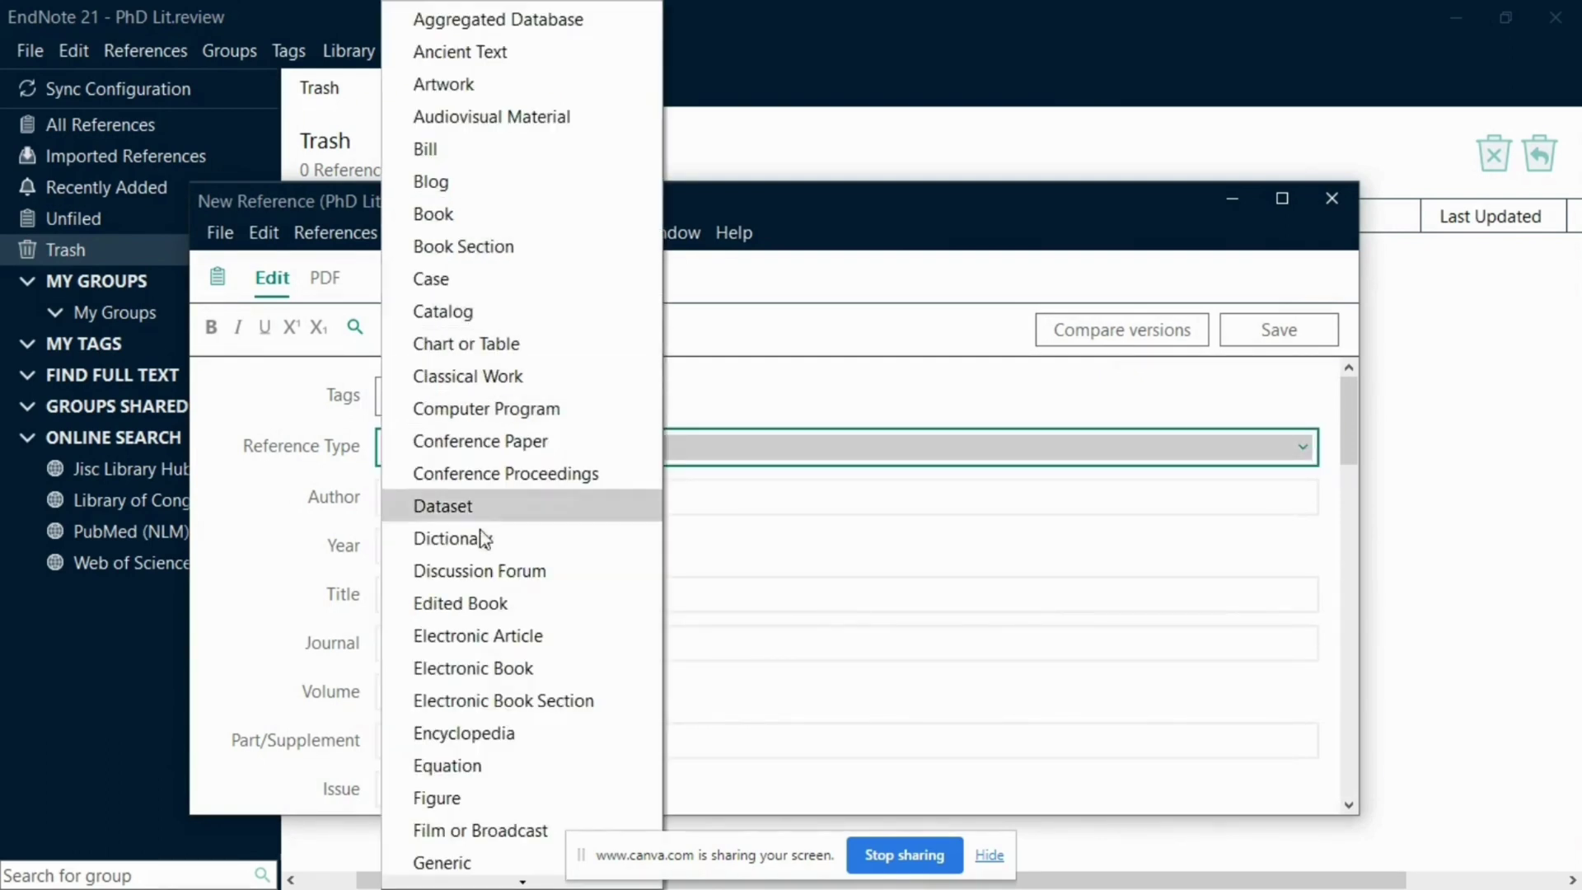
key("Escape")
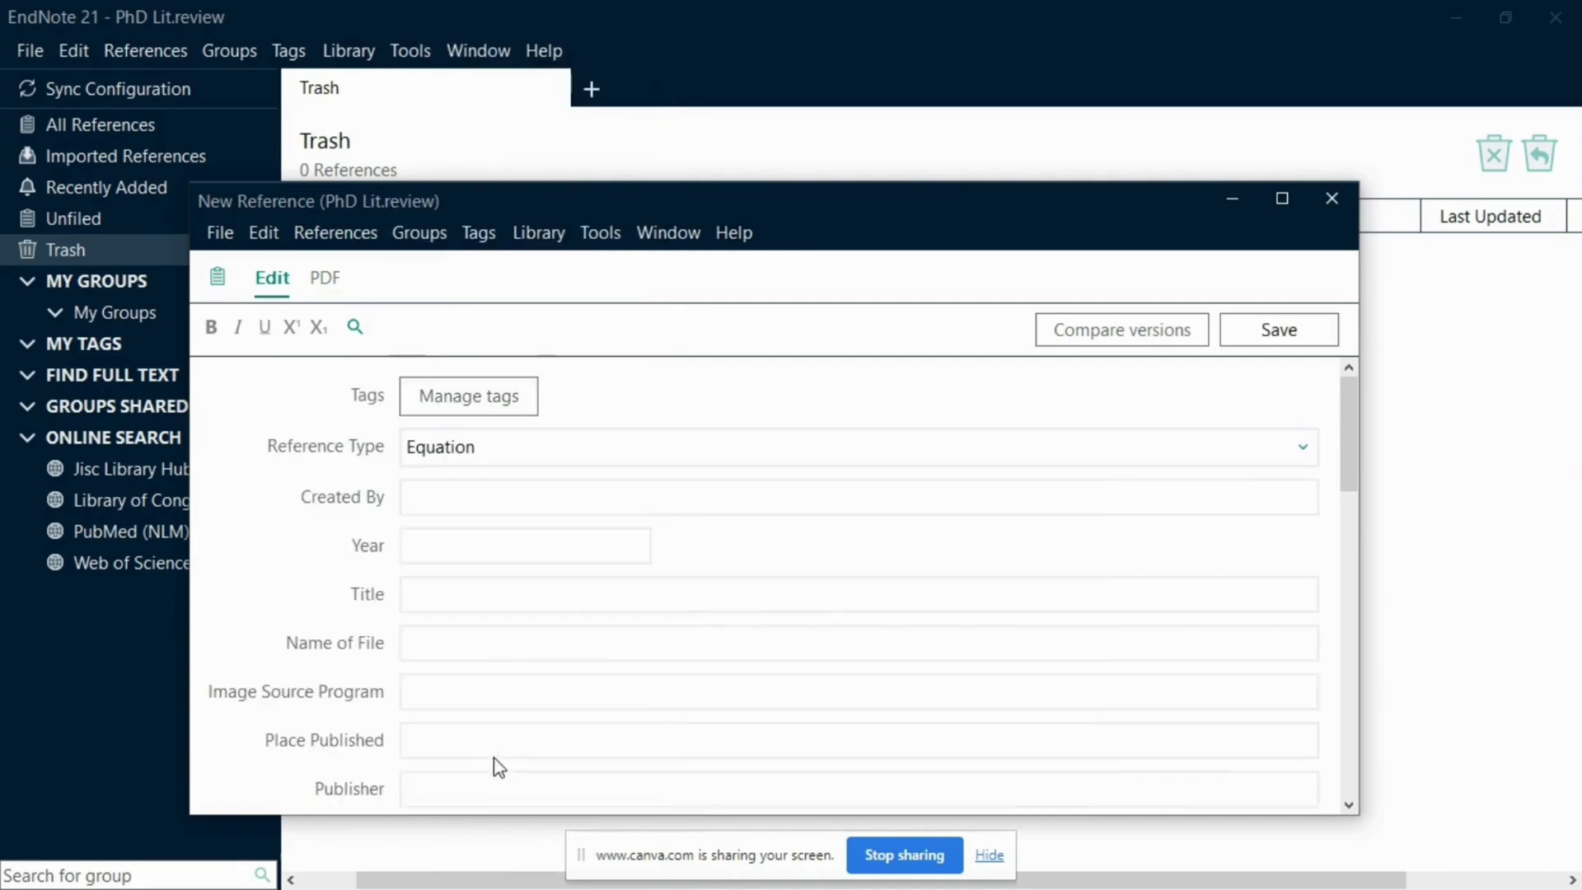
left_click(487, 448)
scroll(517, 807, "down", 10)
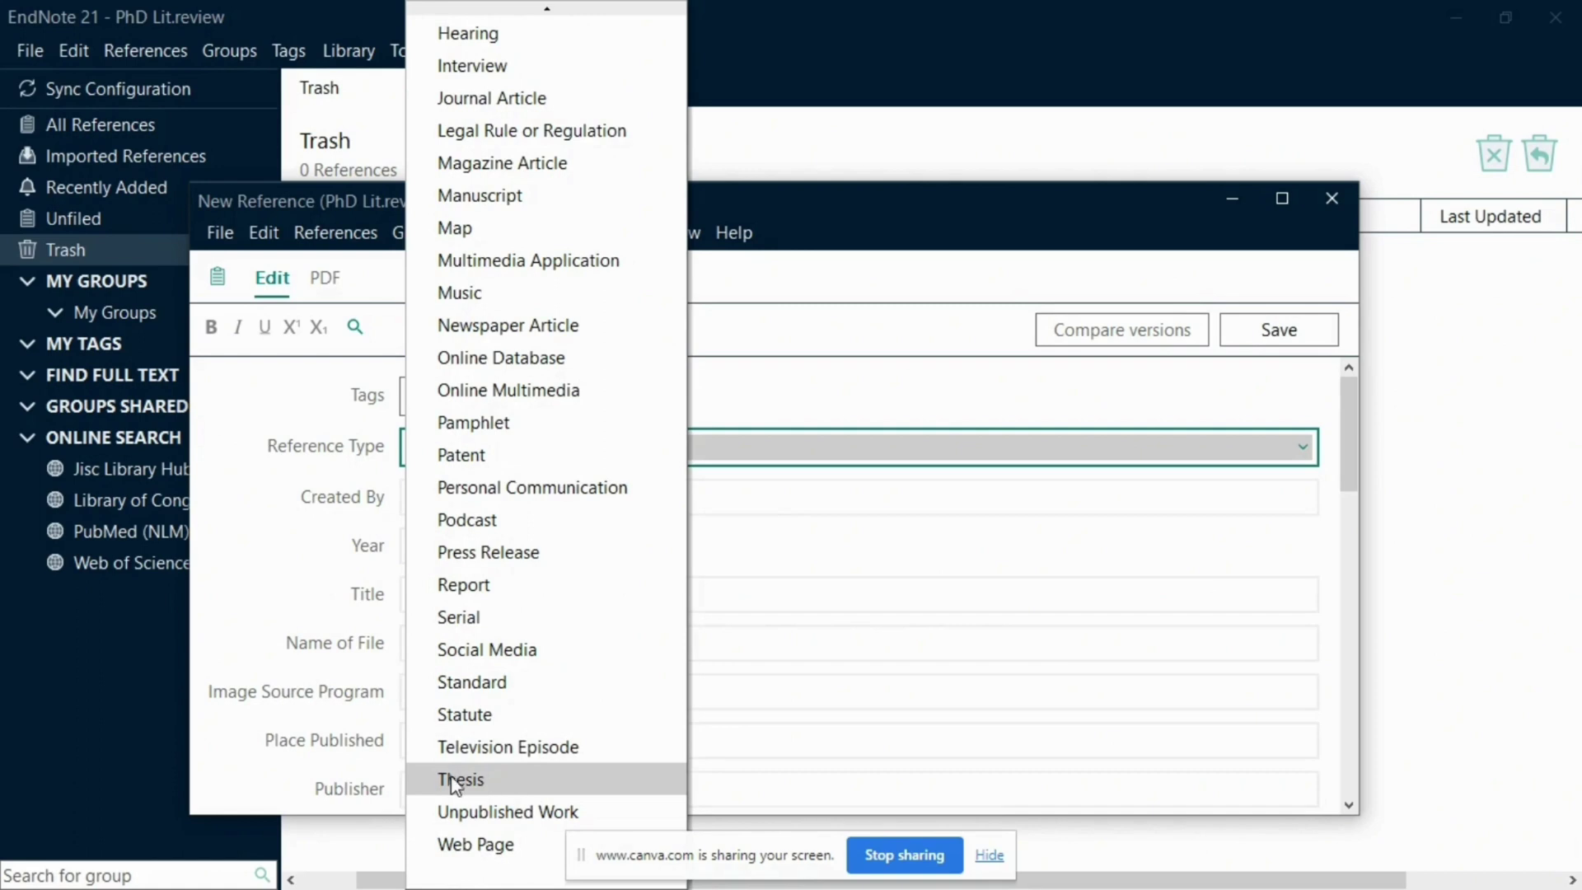
left_click(507, 780)
Step: Enter the author, year 2022 and title 'Engaging the Gender Inequality in Theology of Work'
left_click(514, 504)
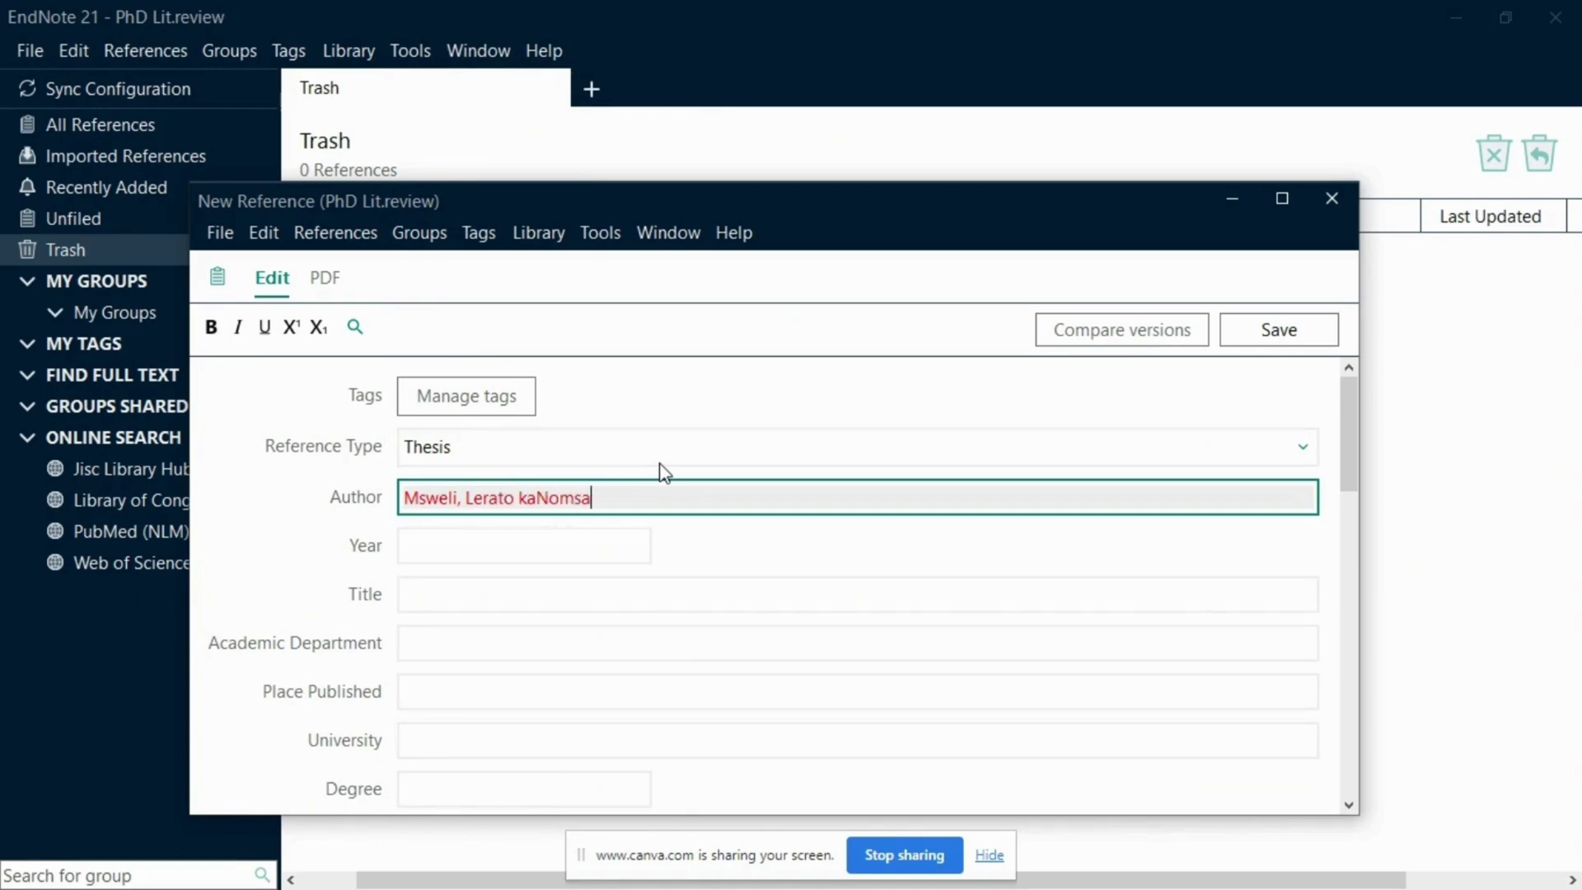
key("Tab")
type("2022")
key("Tab")
type("Engaging the Ge")
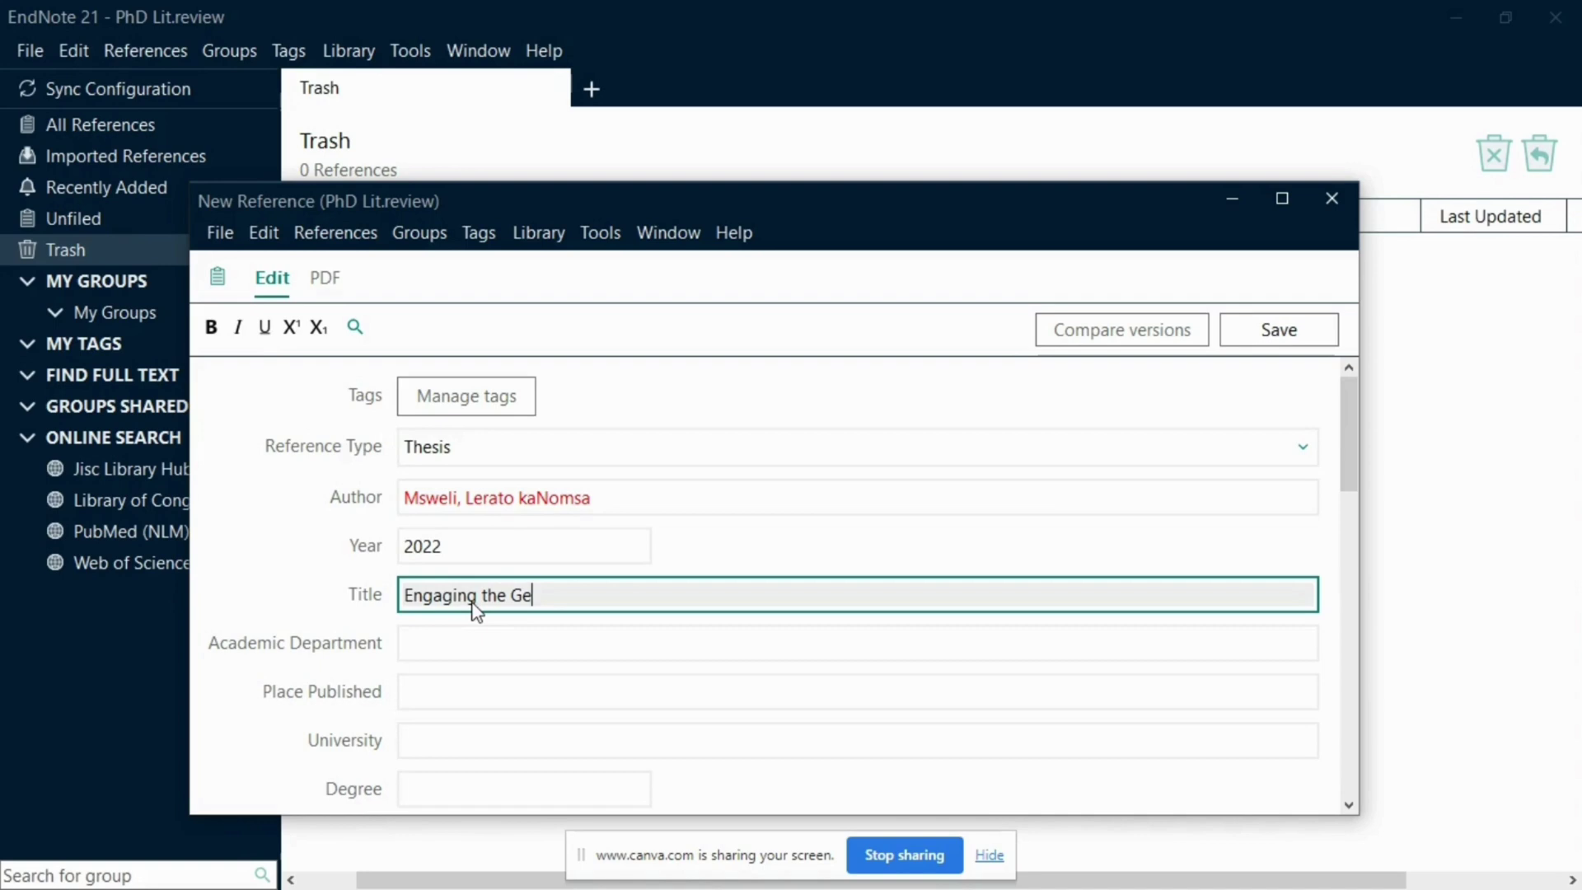
type("nder Inequality in ")
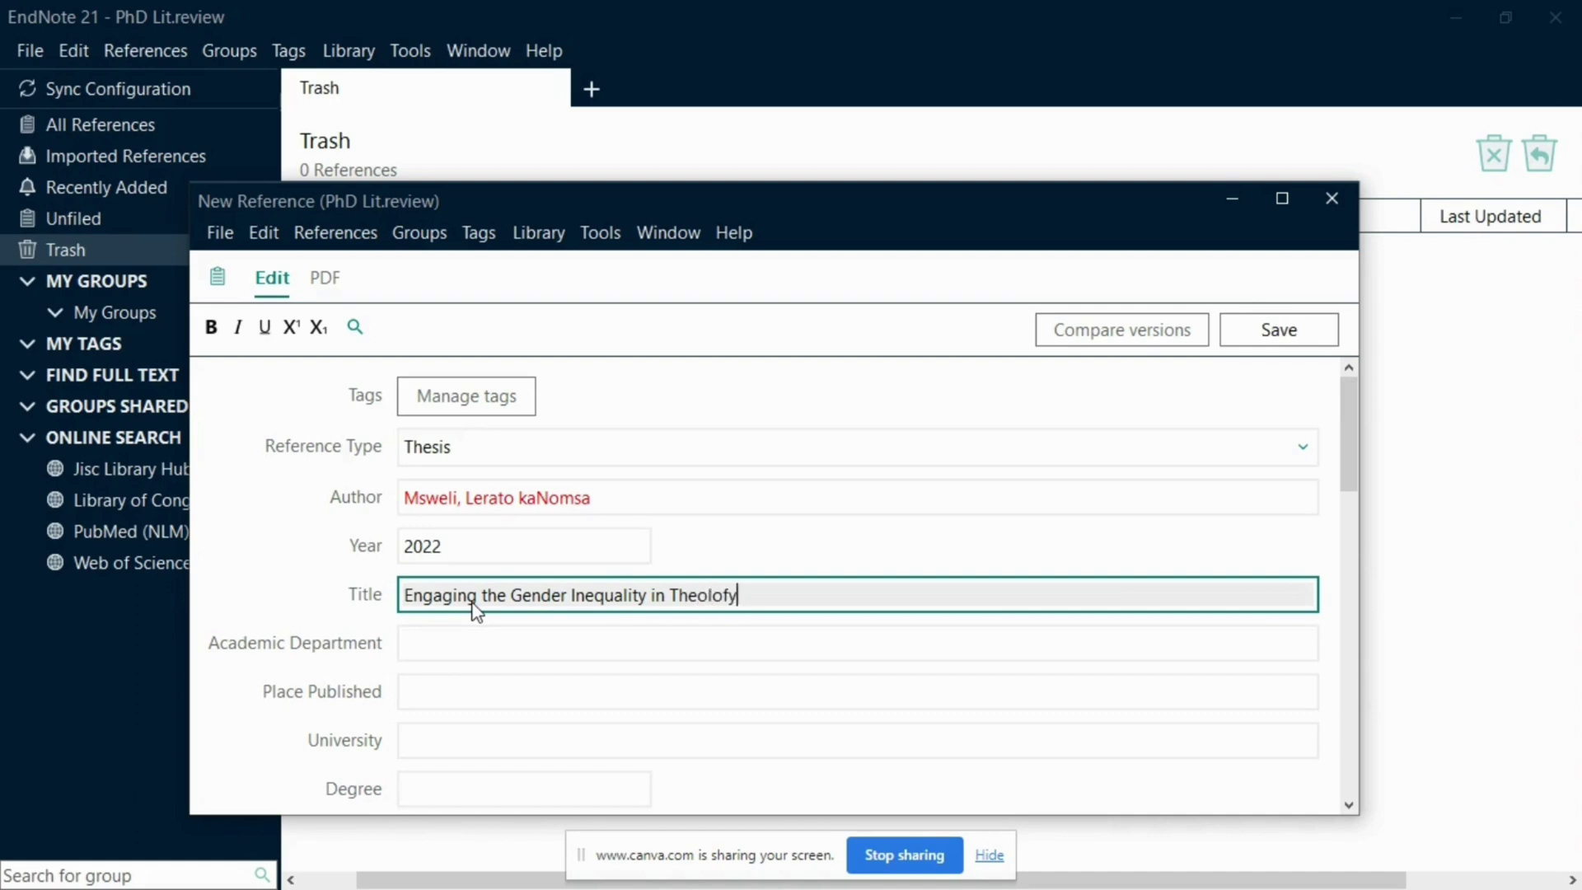
type("Theology of Work: an African Feminist Critique")
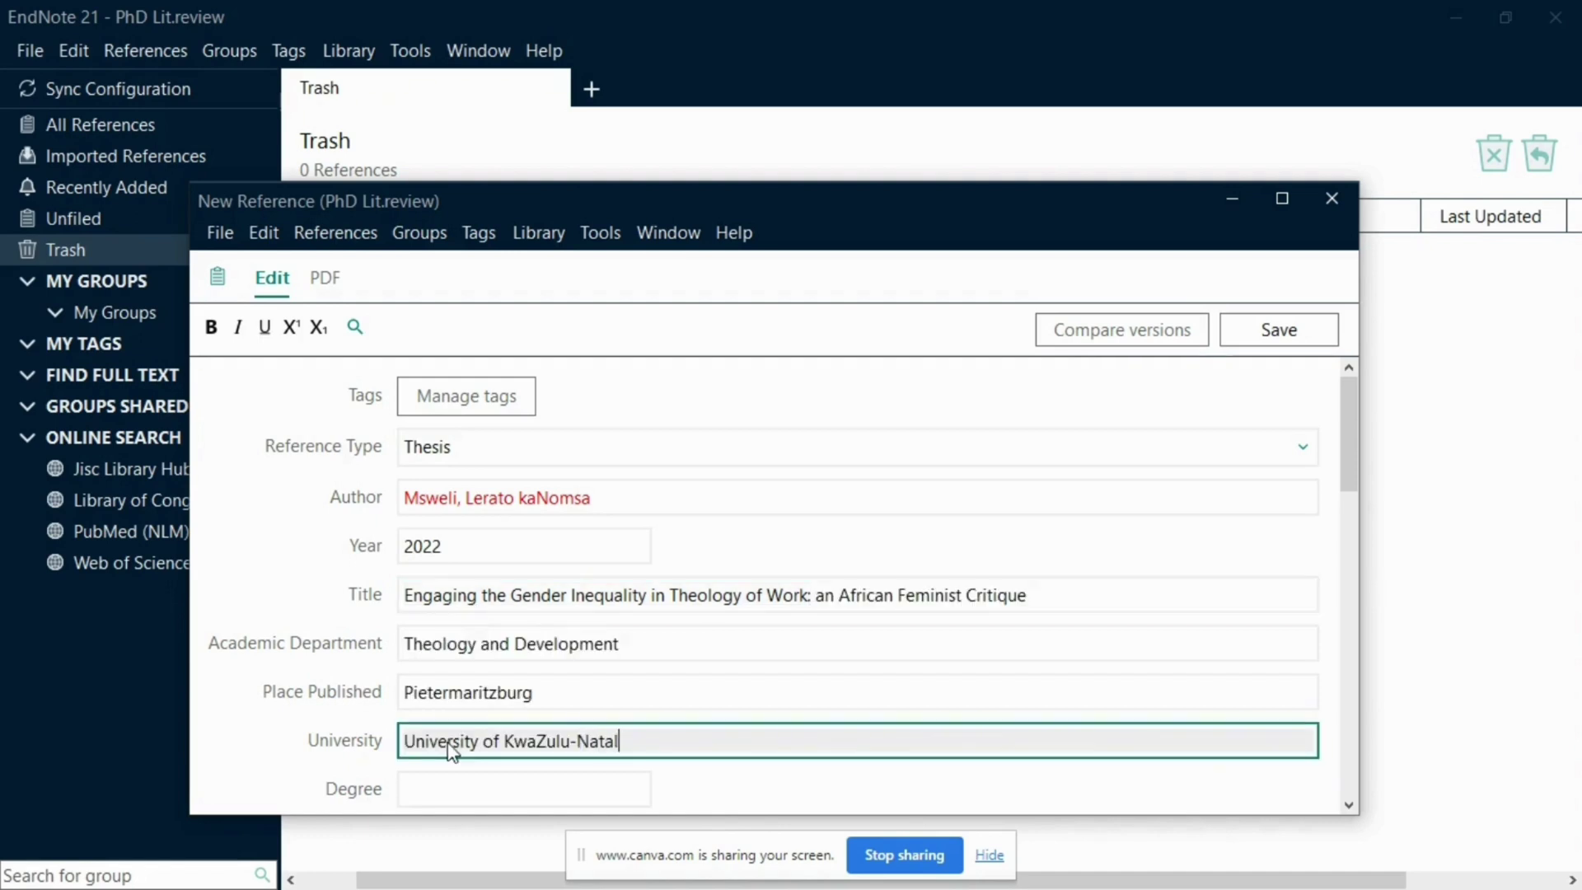
Step: Fill in degree 'Masters', 156 pages and the thesis advisor
scroll(453, 729, "down", 2)
left_click(491, 664)
type("Masters")
scroll(470, 692, "down", 1)
left_click(452, 674)
type("156")
scroll(494, 717, "down", 2)
left_click(480, 600)
scroll(989, 495, "down", 5)
Step: Save the thesis reference and show it under All References
left_click(1292, 341)
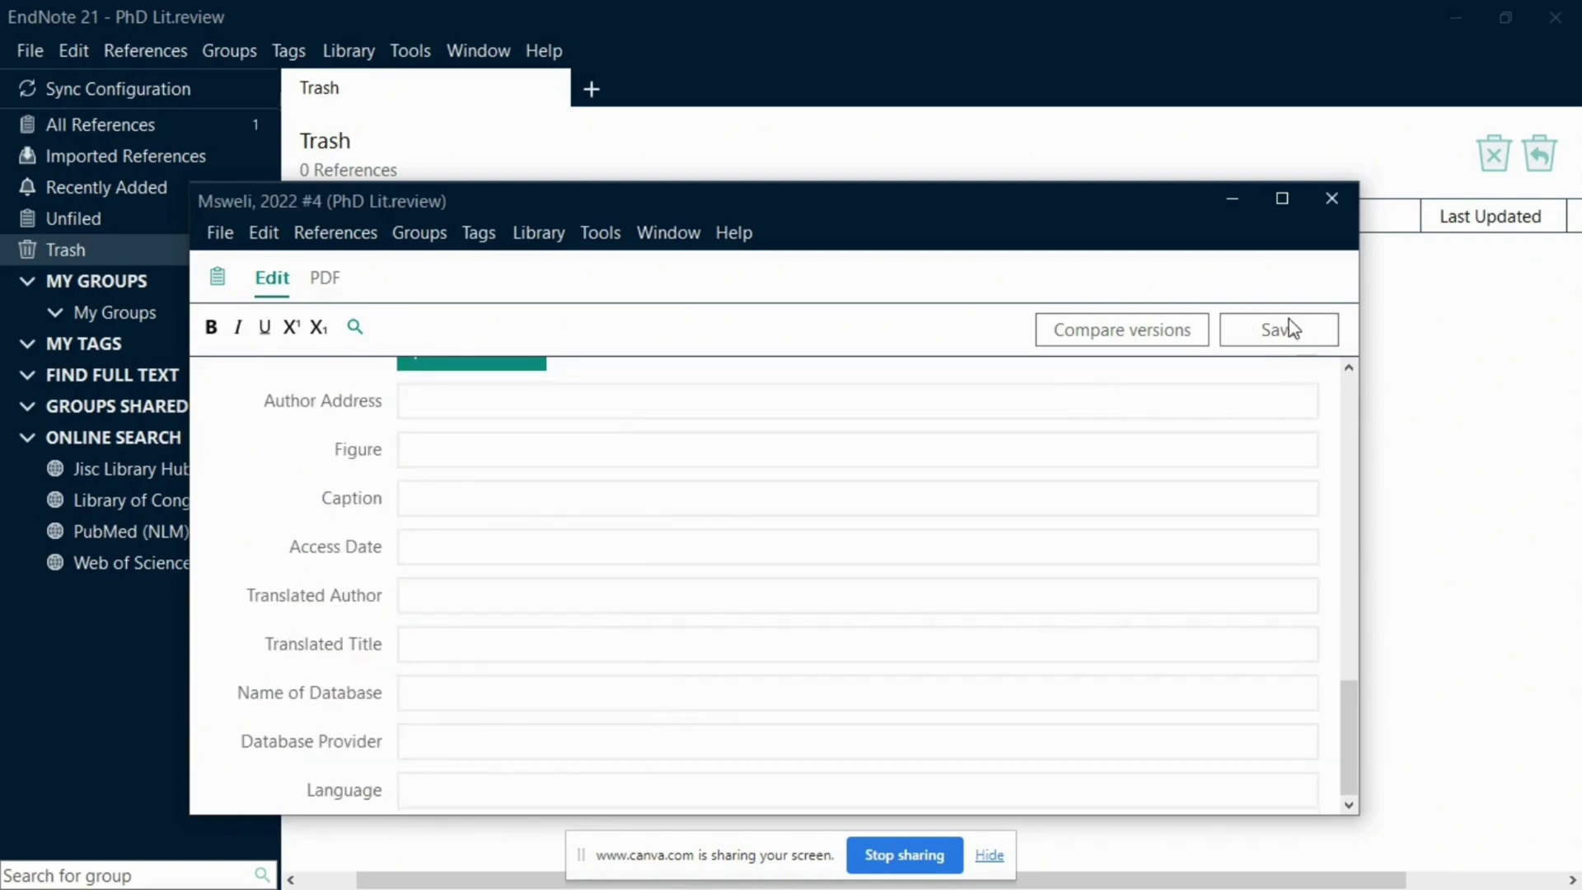
left_click(1331, 198)
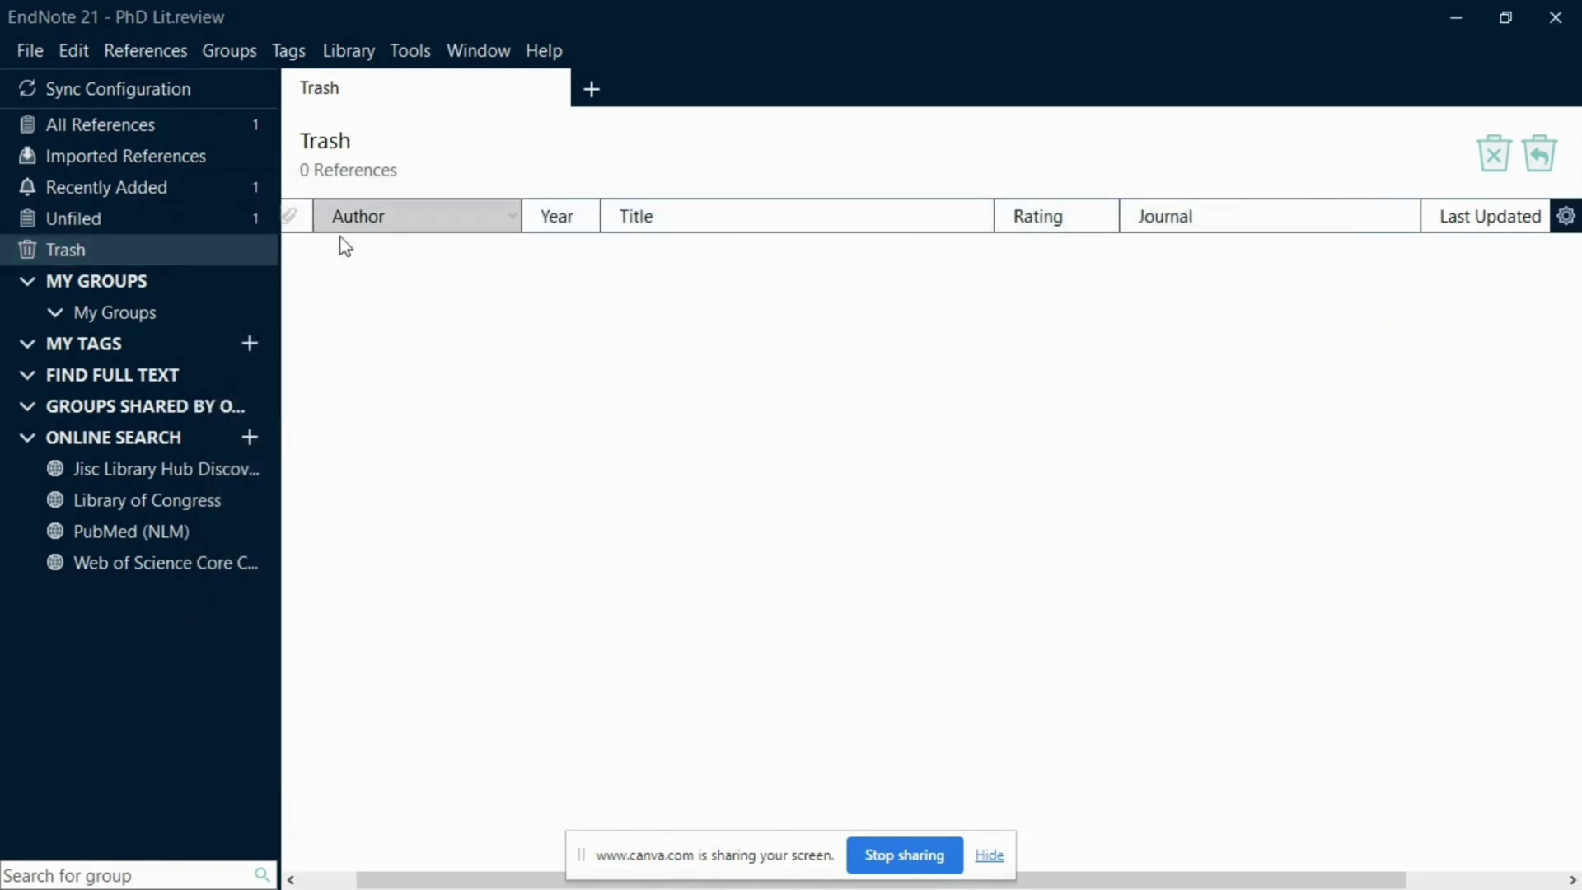
left_click(181, 124)
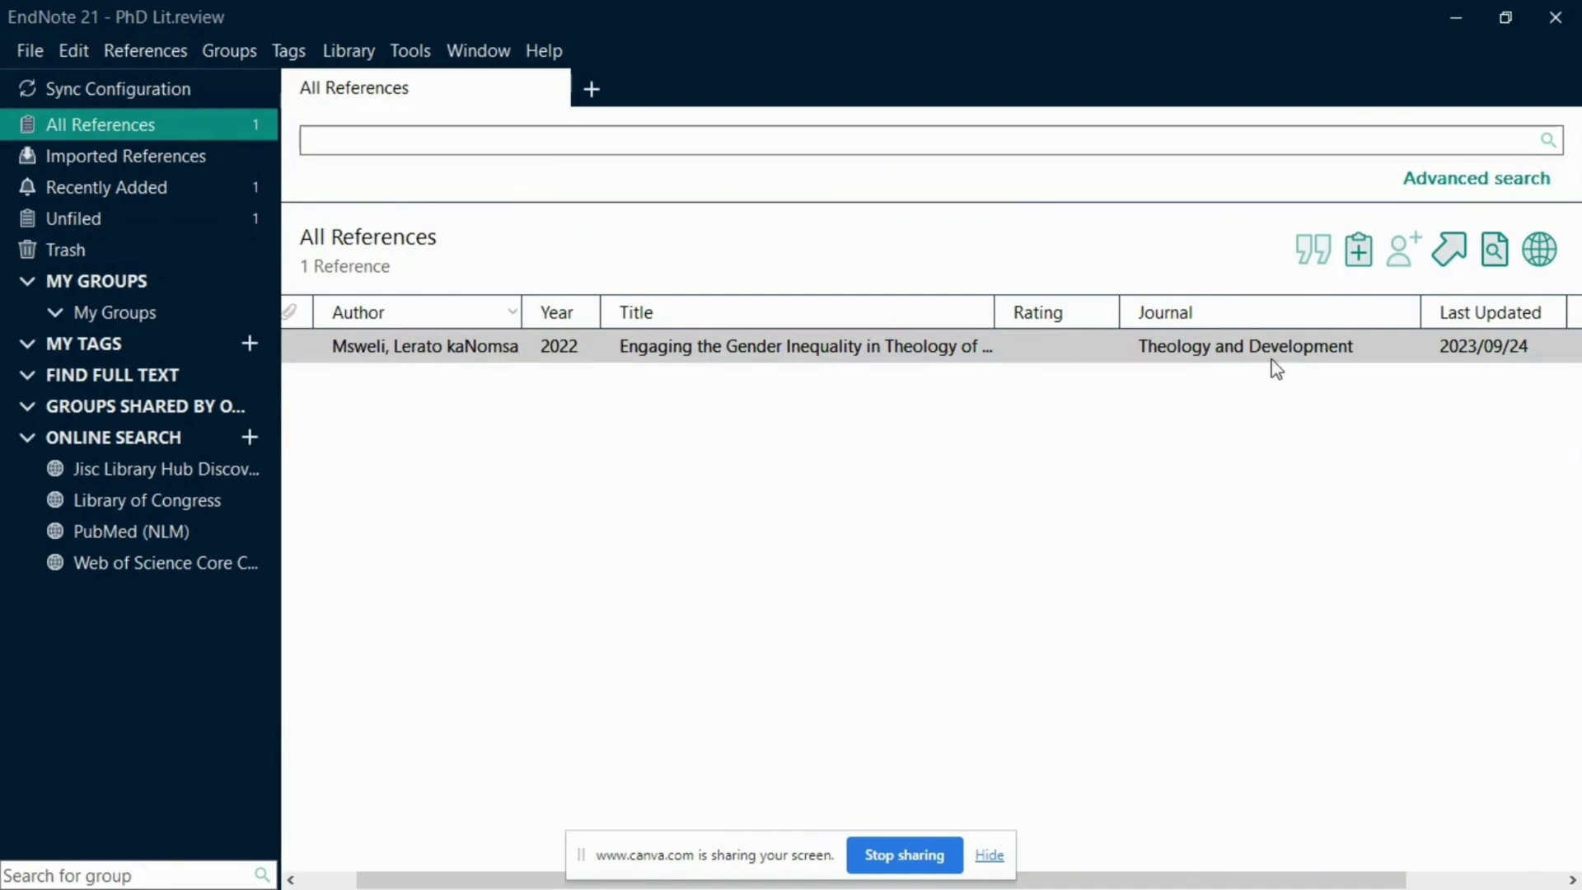
left_click(504, 408)
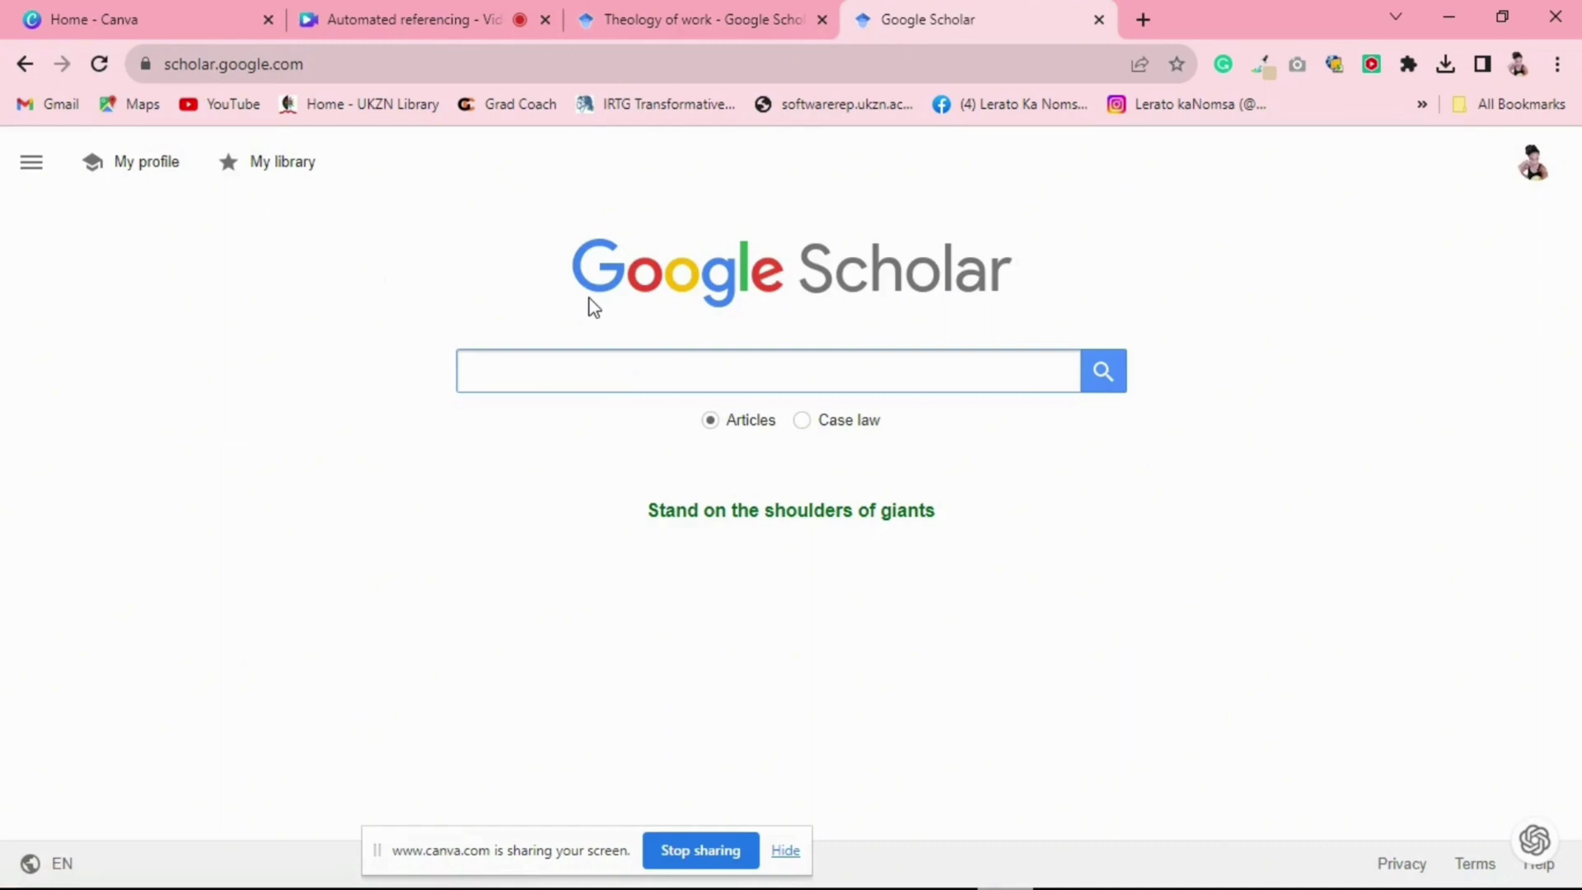
Step: Search Google Scholar for 'Theology of work' and download the first result's EndNote citation
type("the")
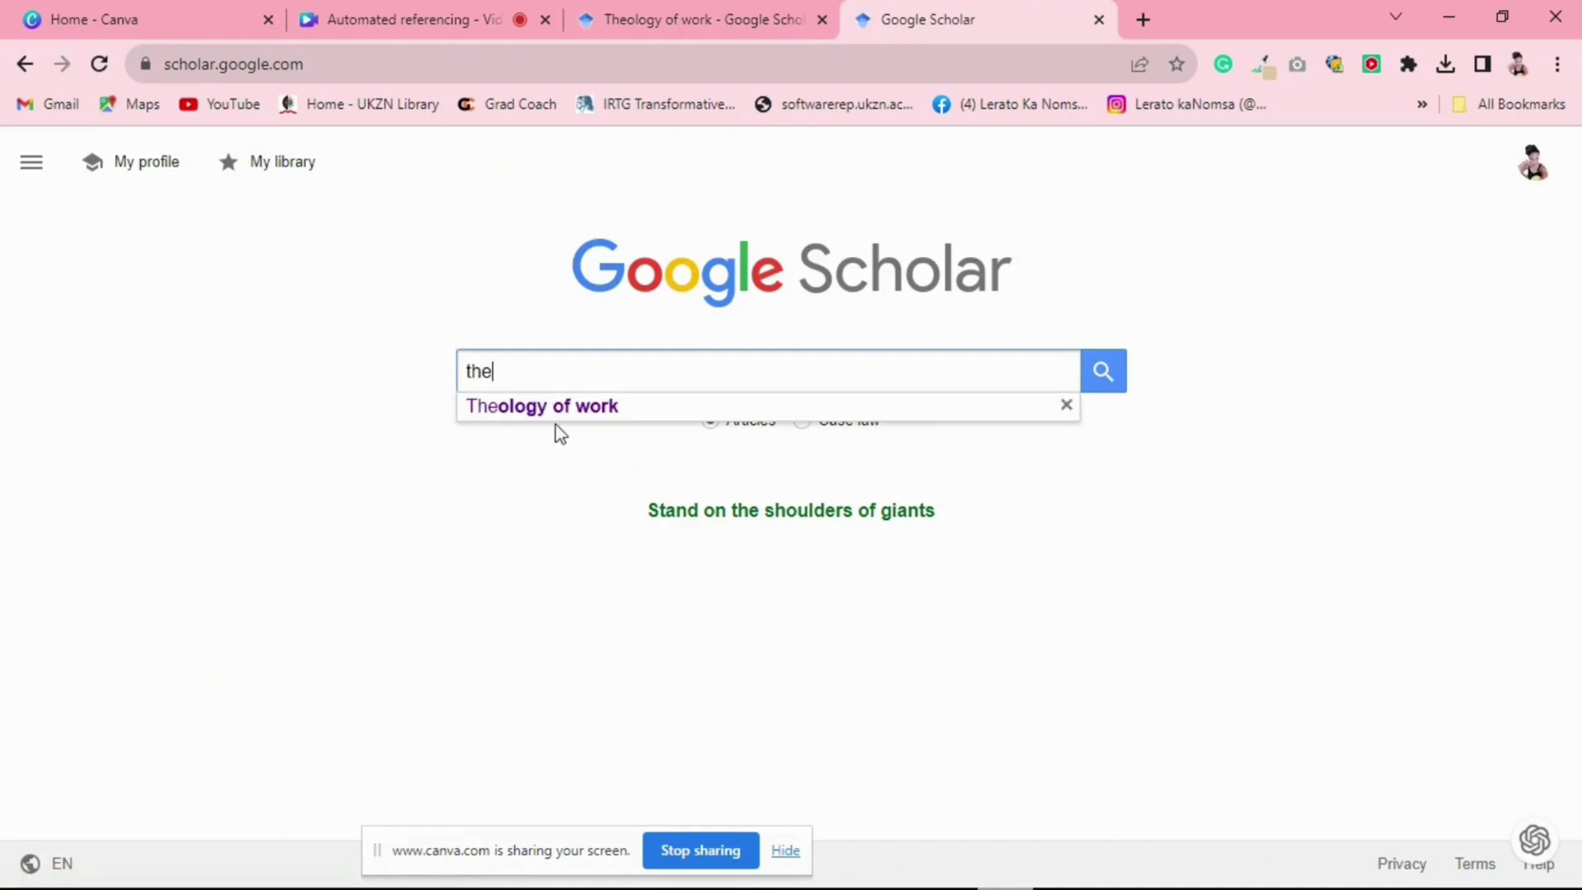
left_click(558, 415)
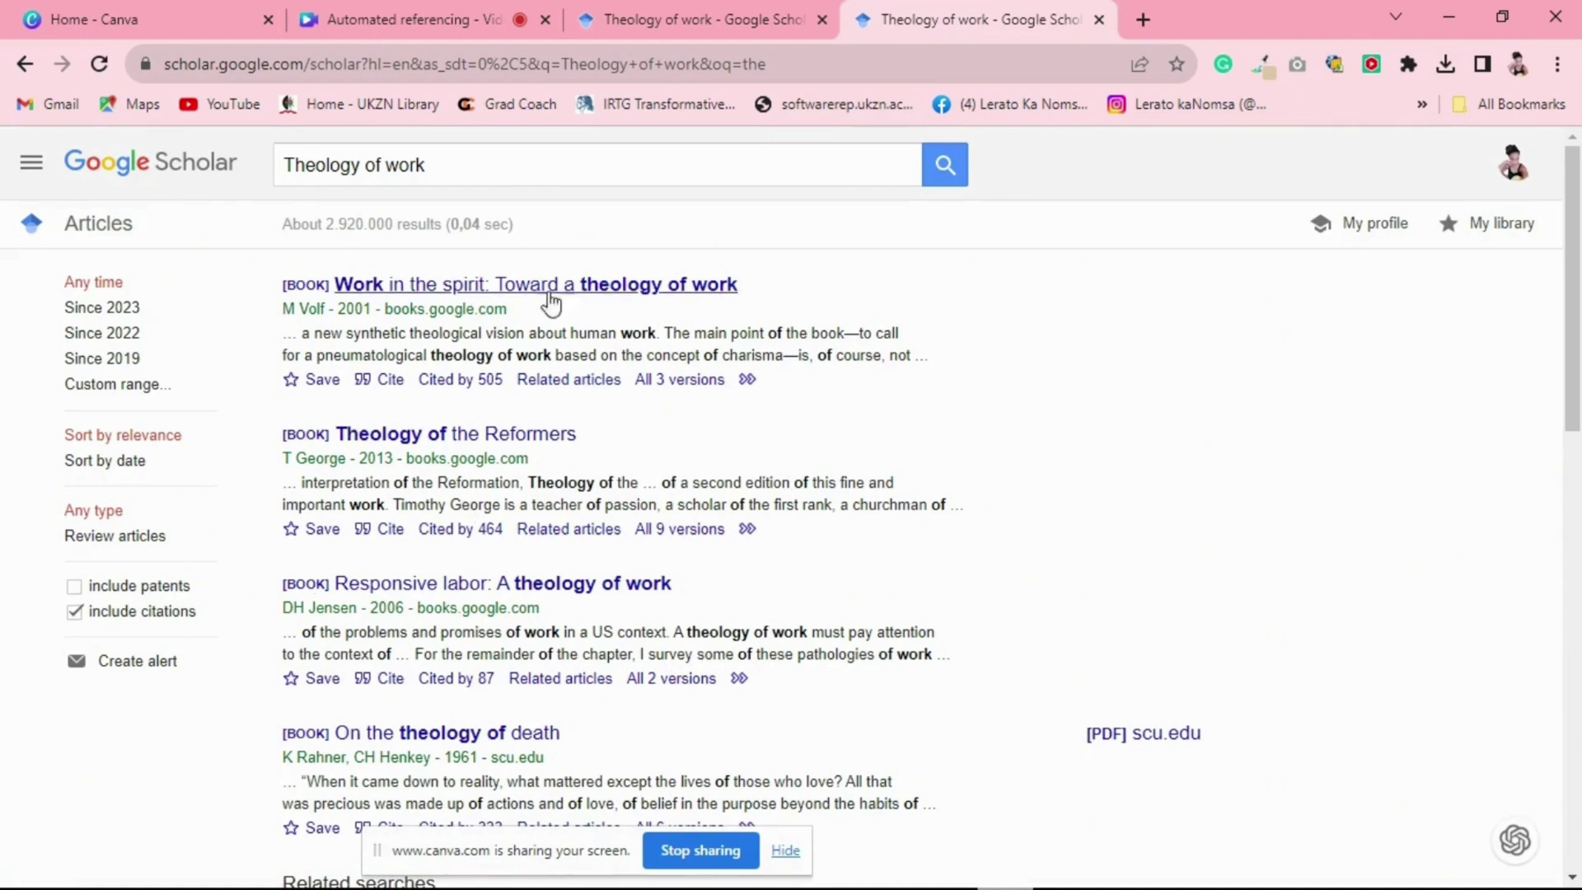
left_click(384, 381)
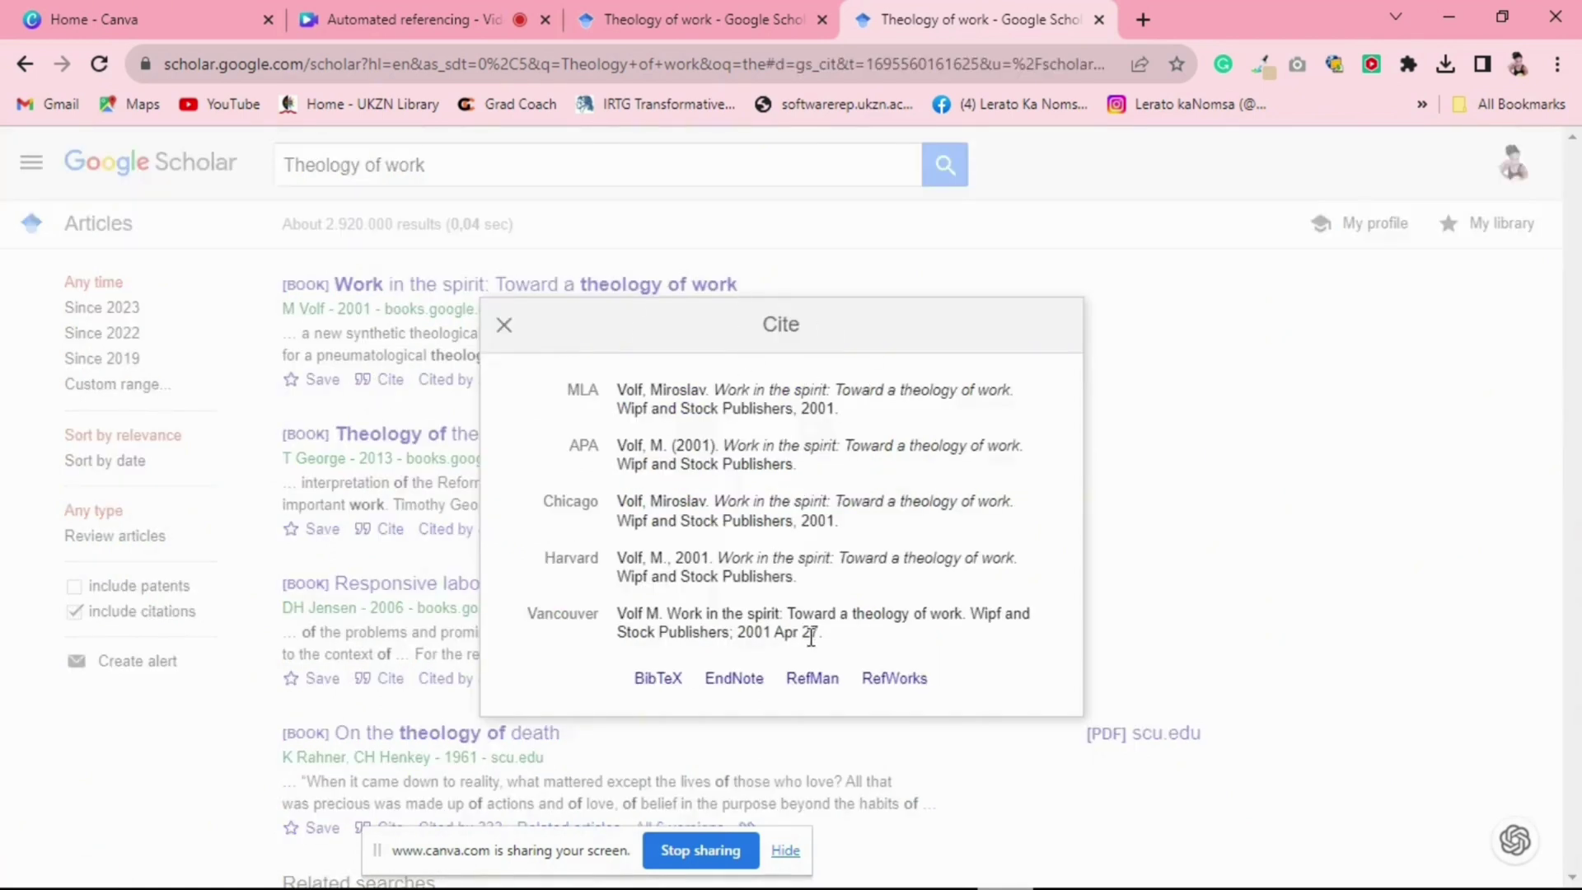
left_click(730, 687)
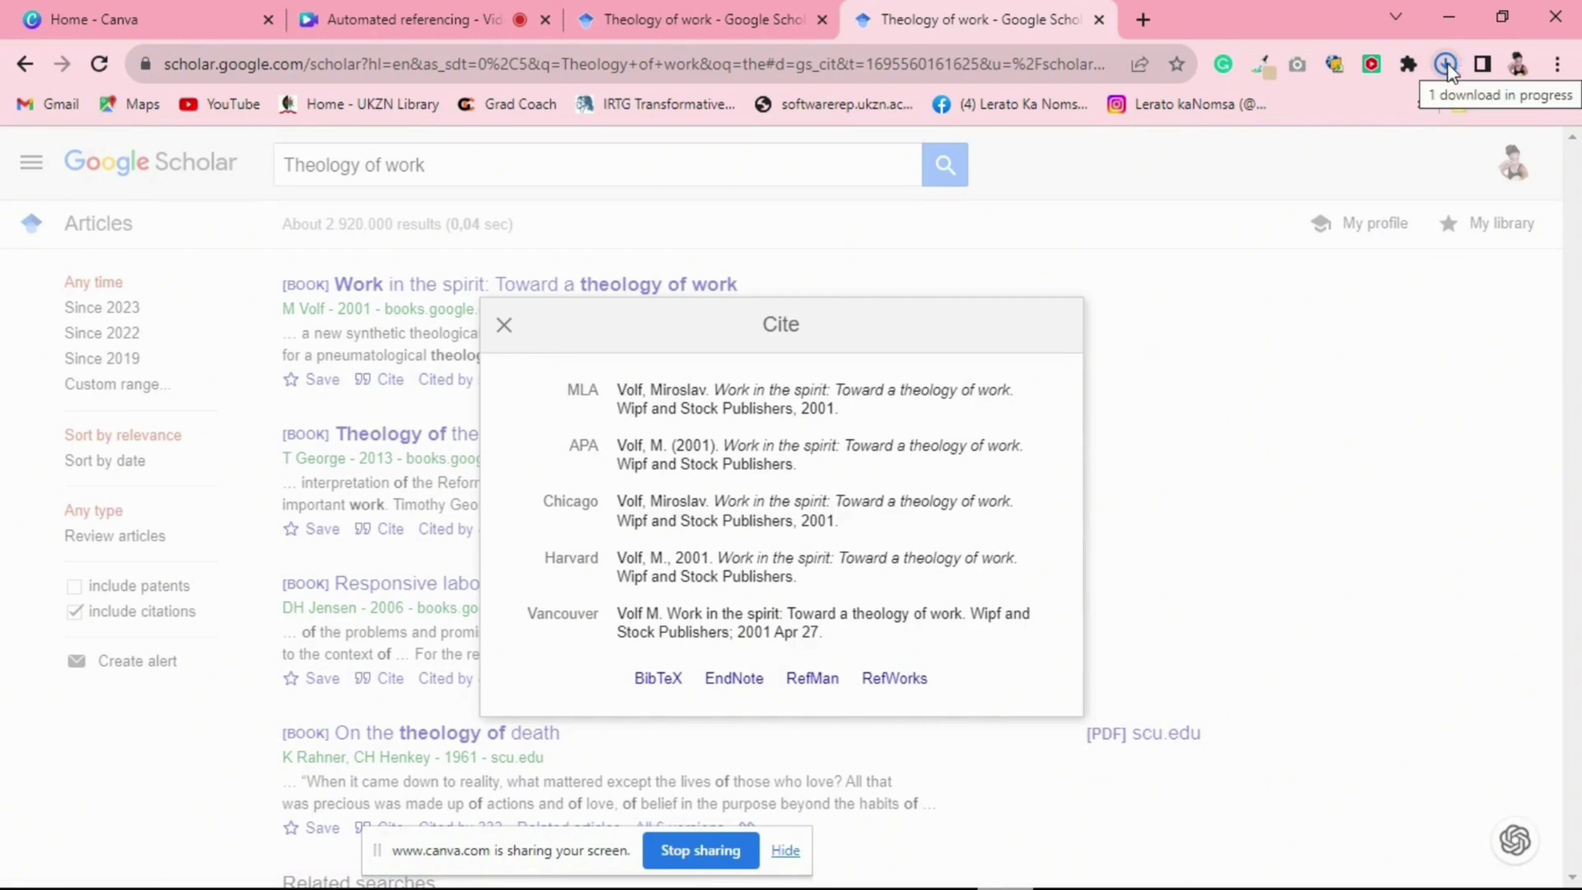
left_click(1448, 66)
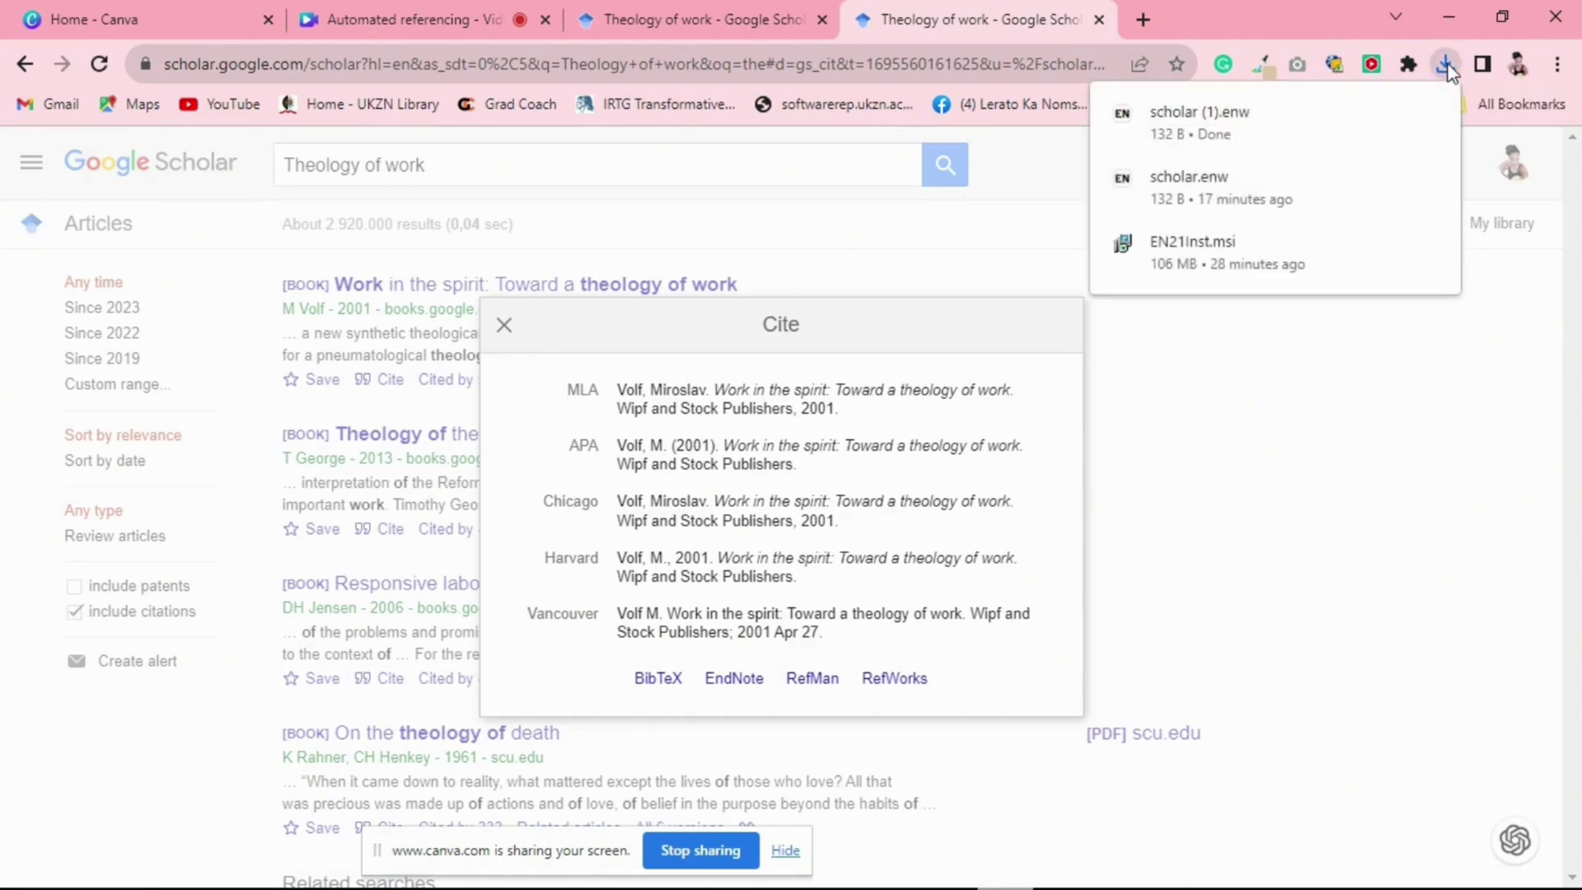
mouse_move(956, 870)
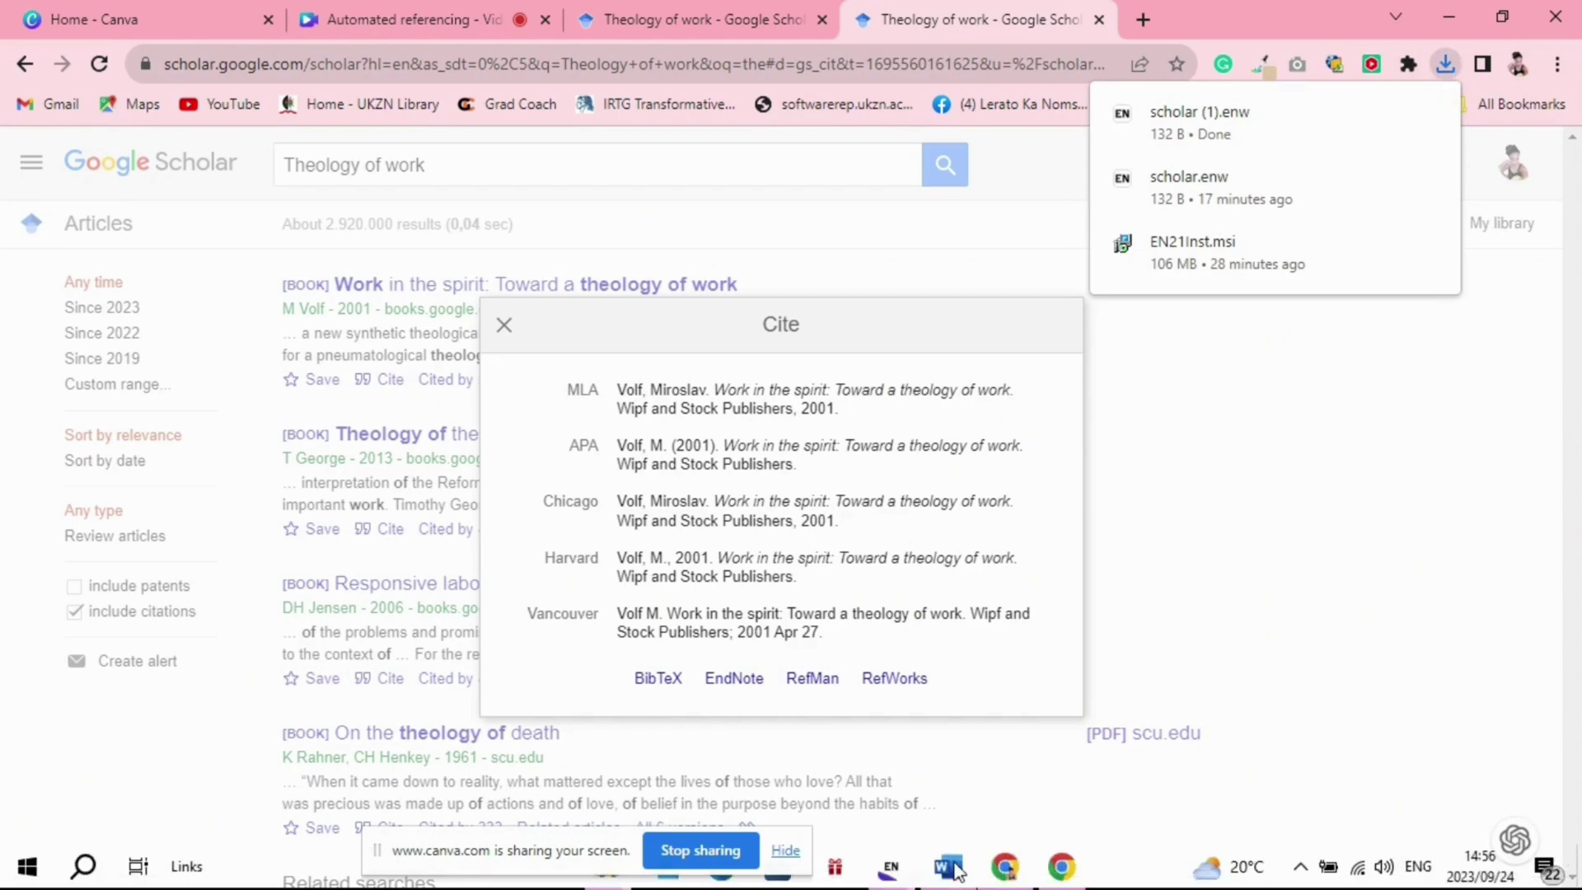
mouse_move(1020, 871)
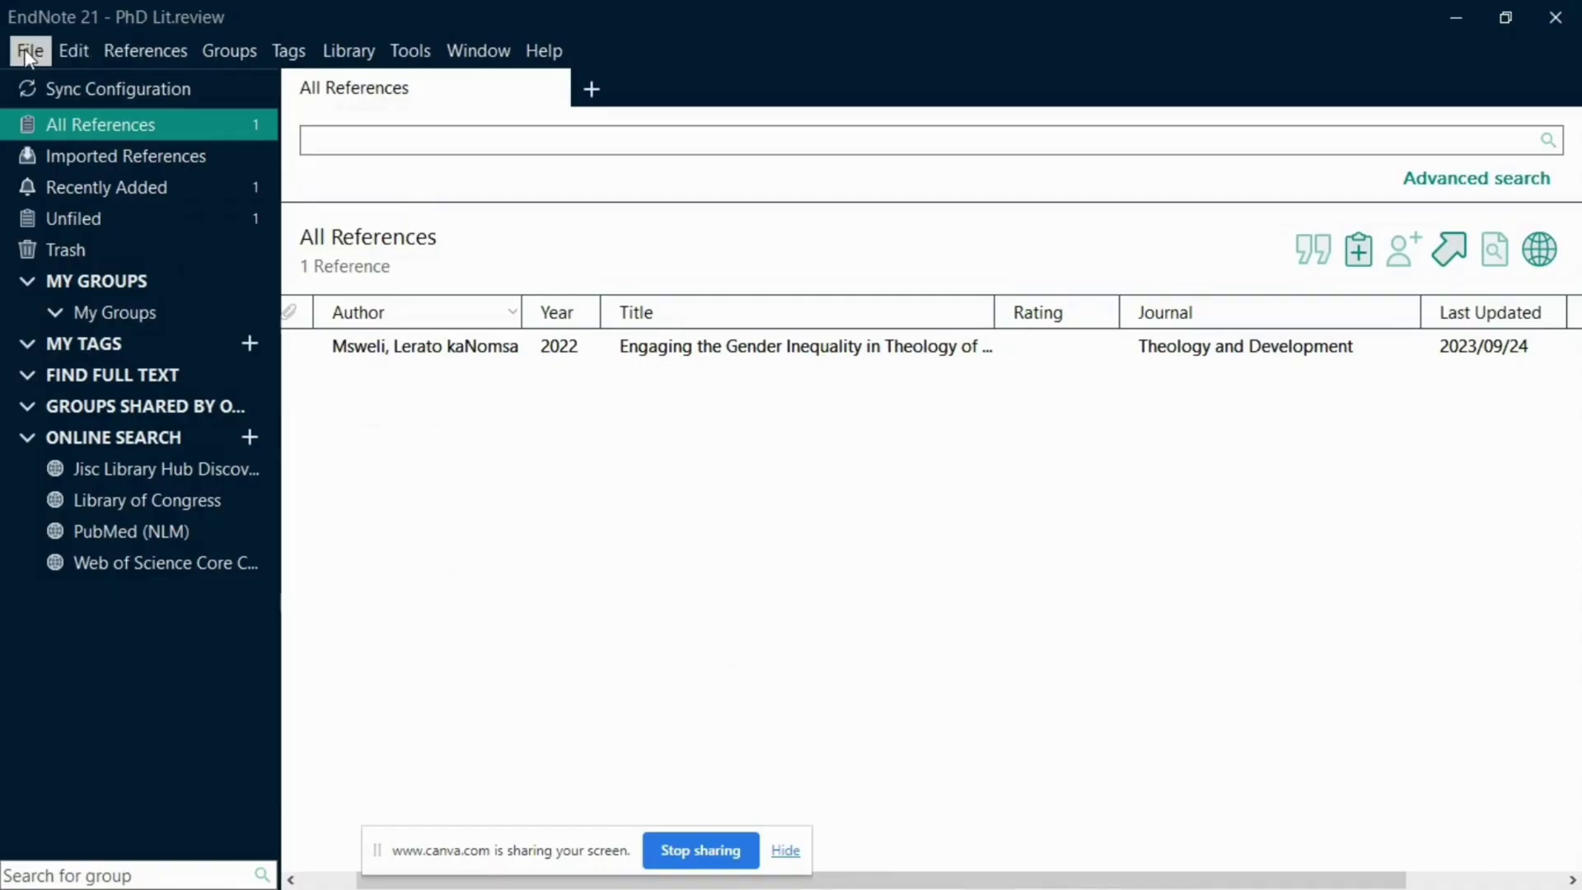
Step: Import scholar.enw using the EndNote Import format, then view All References
left_click(29, 50)
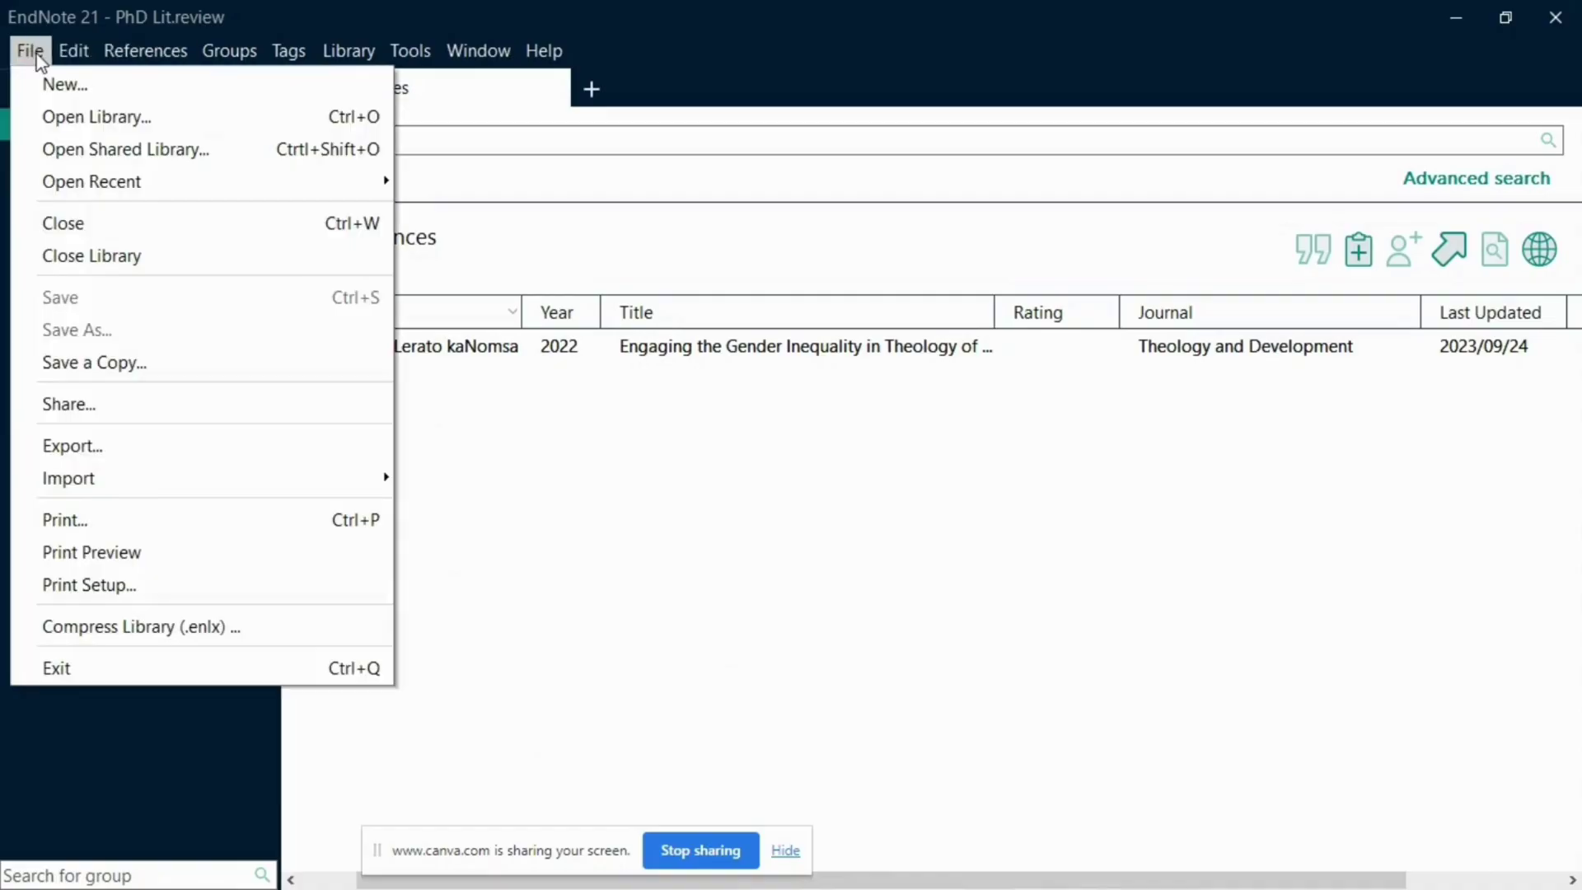
mouse_move(208, 483)
left_click(480, 484)
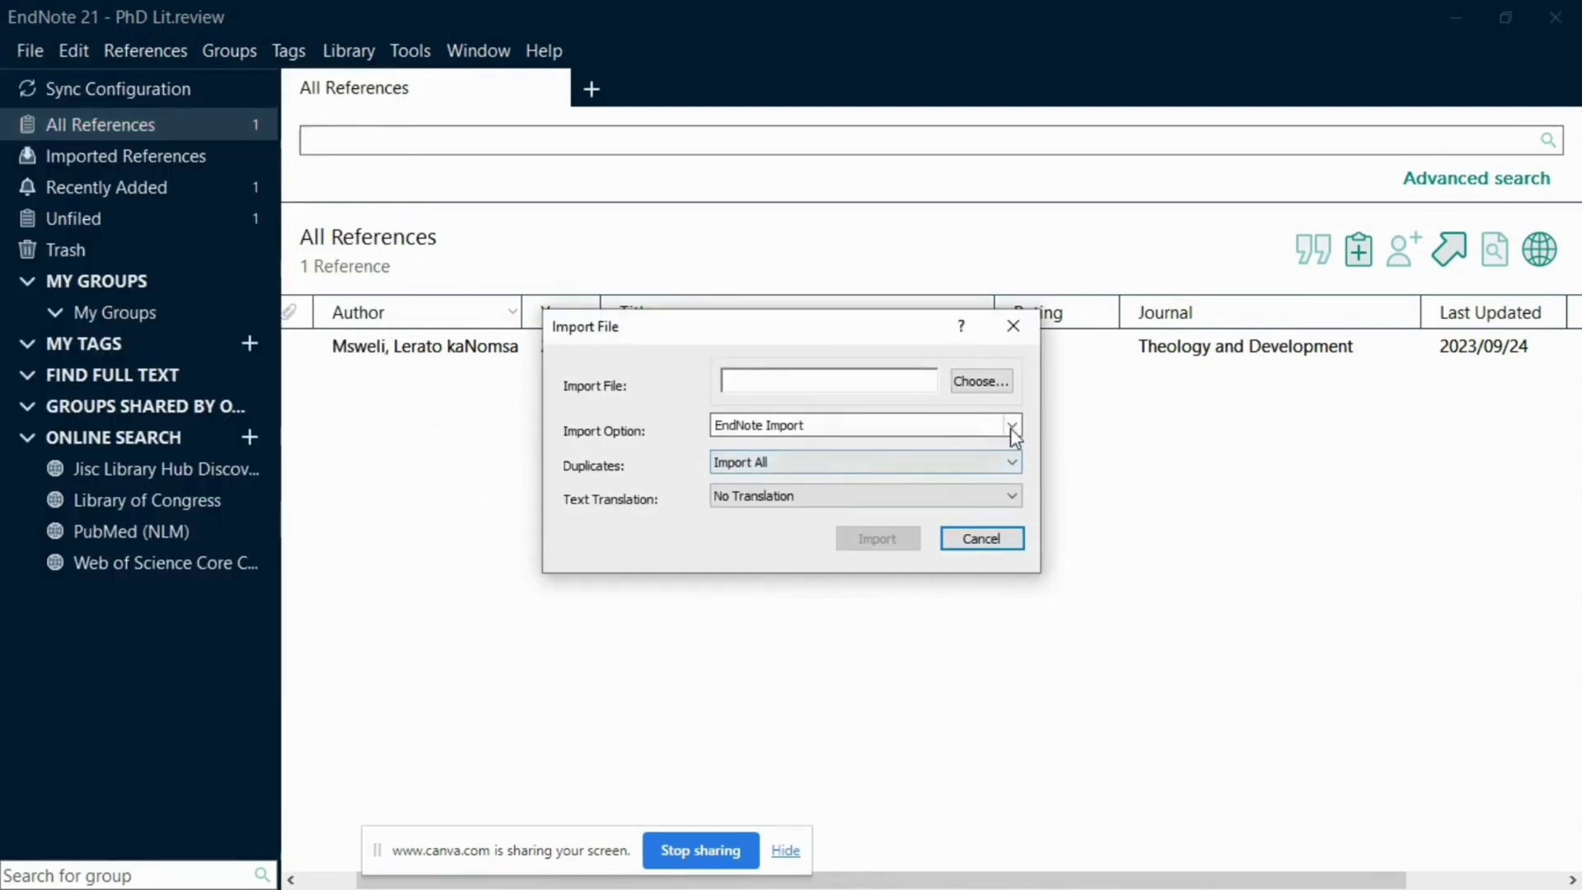
left_click(1011, 428)
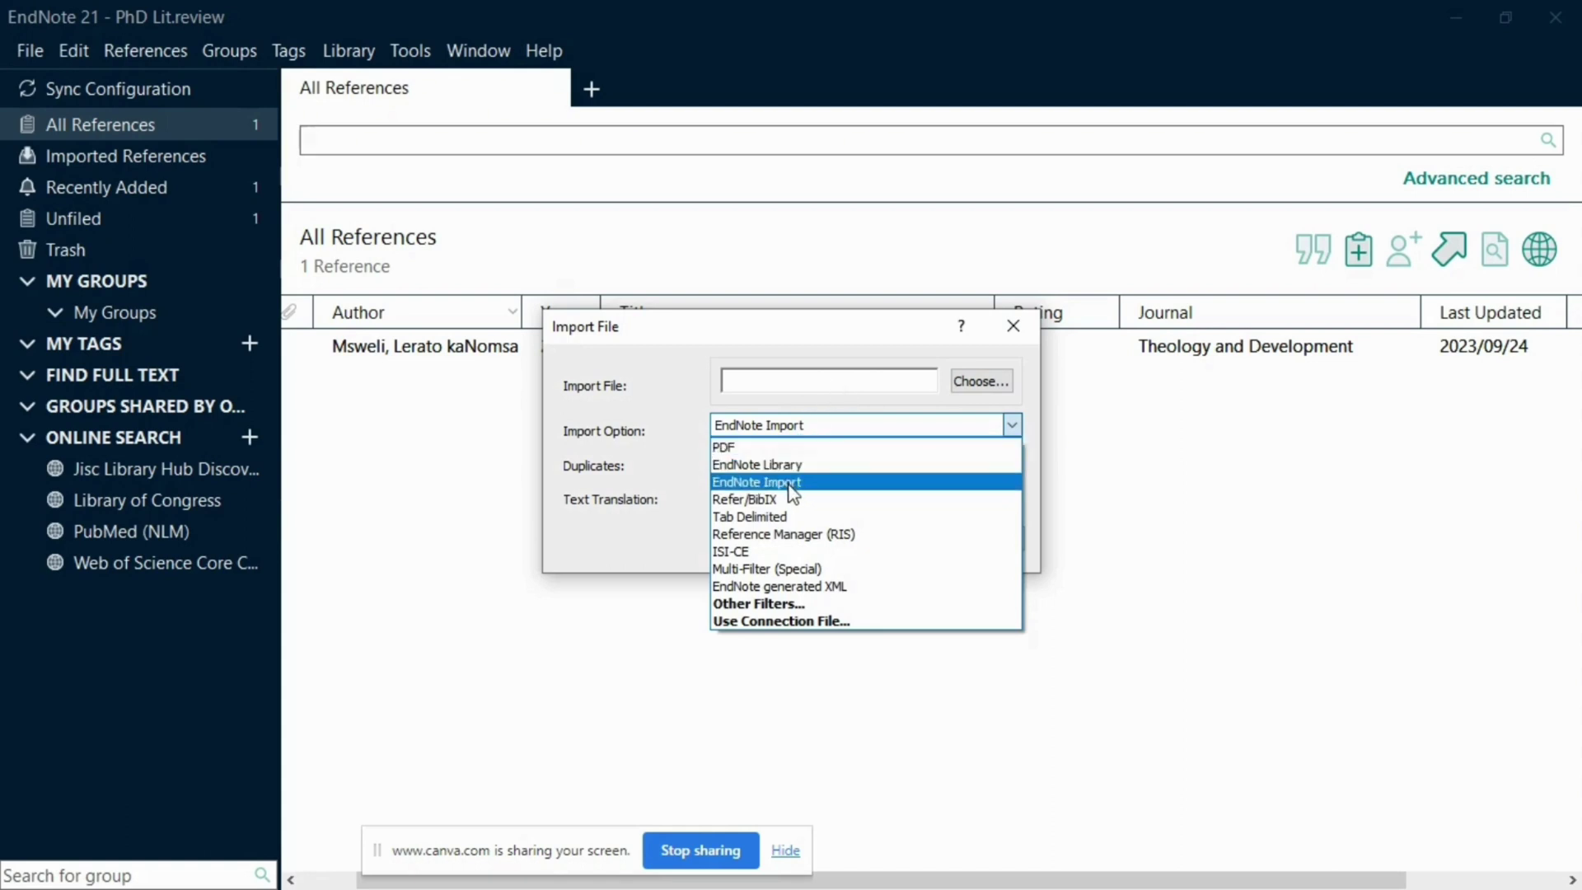
left_click(976, 384)
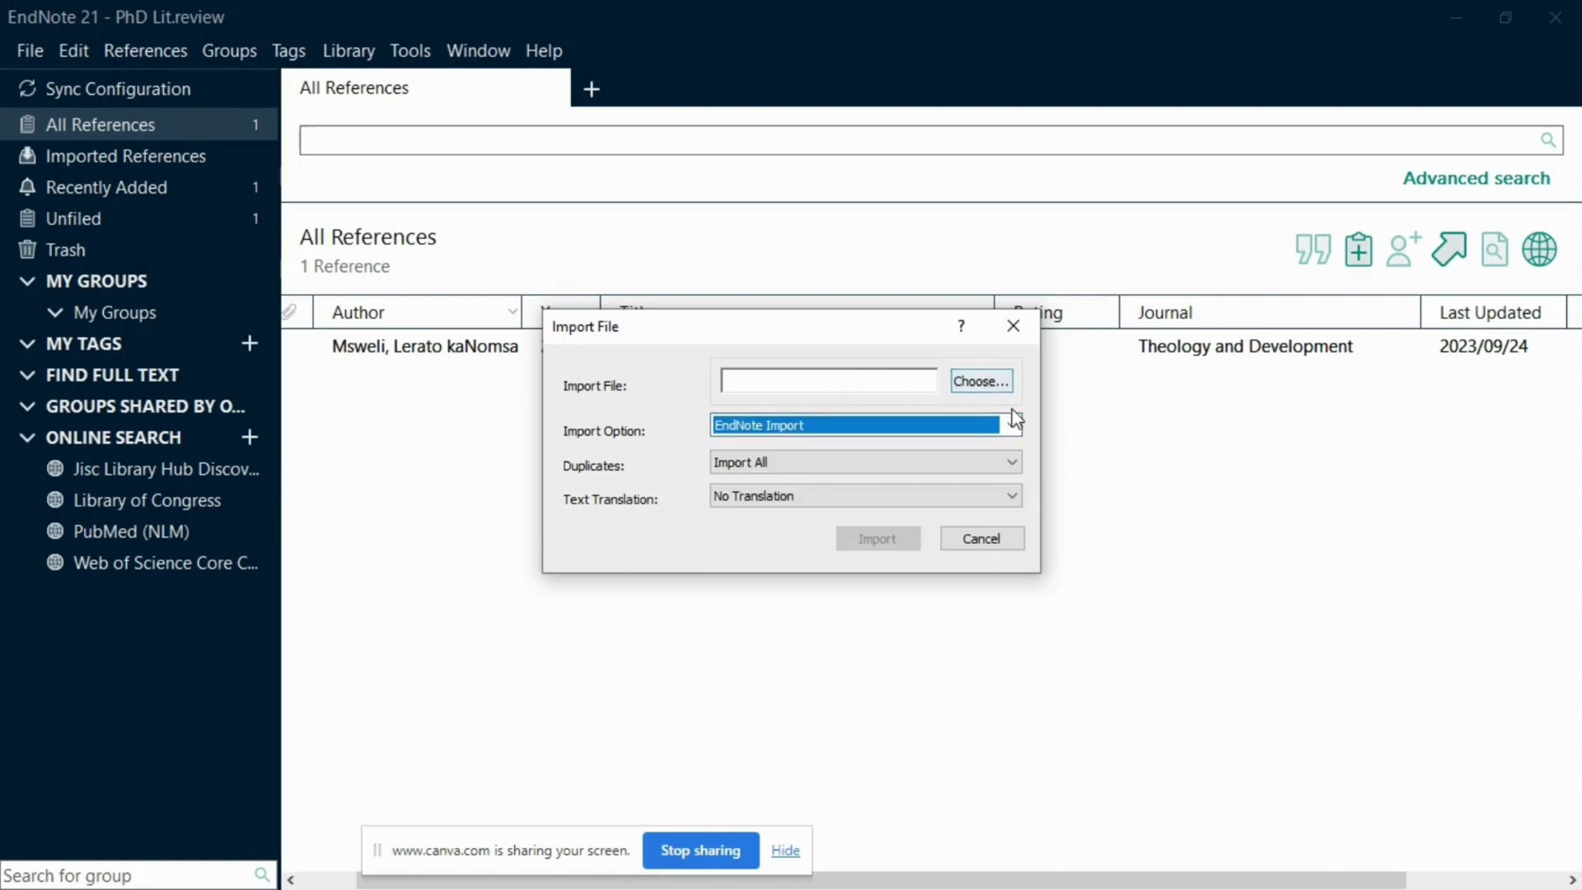
left_click(991, 384)
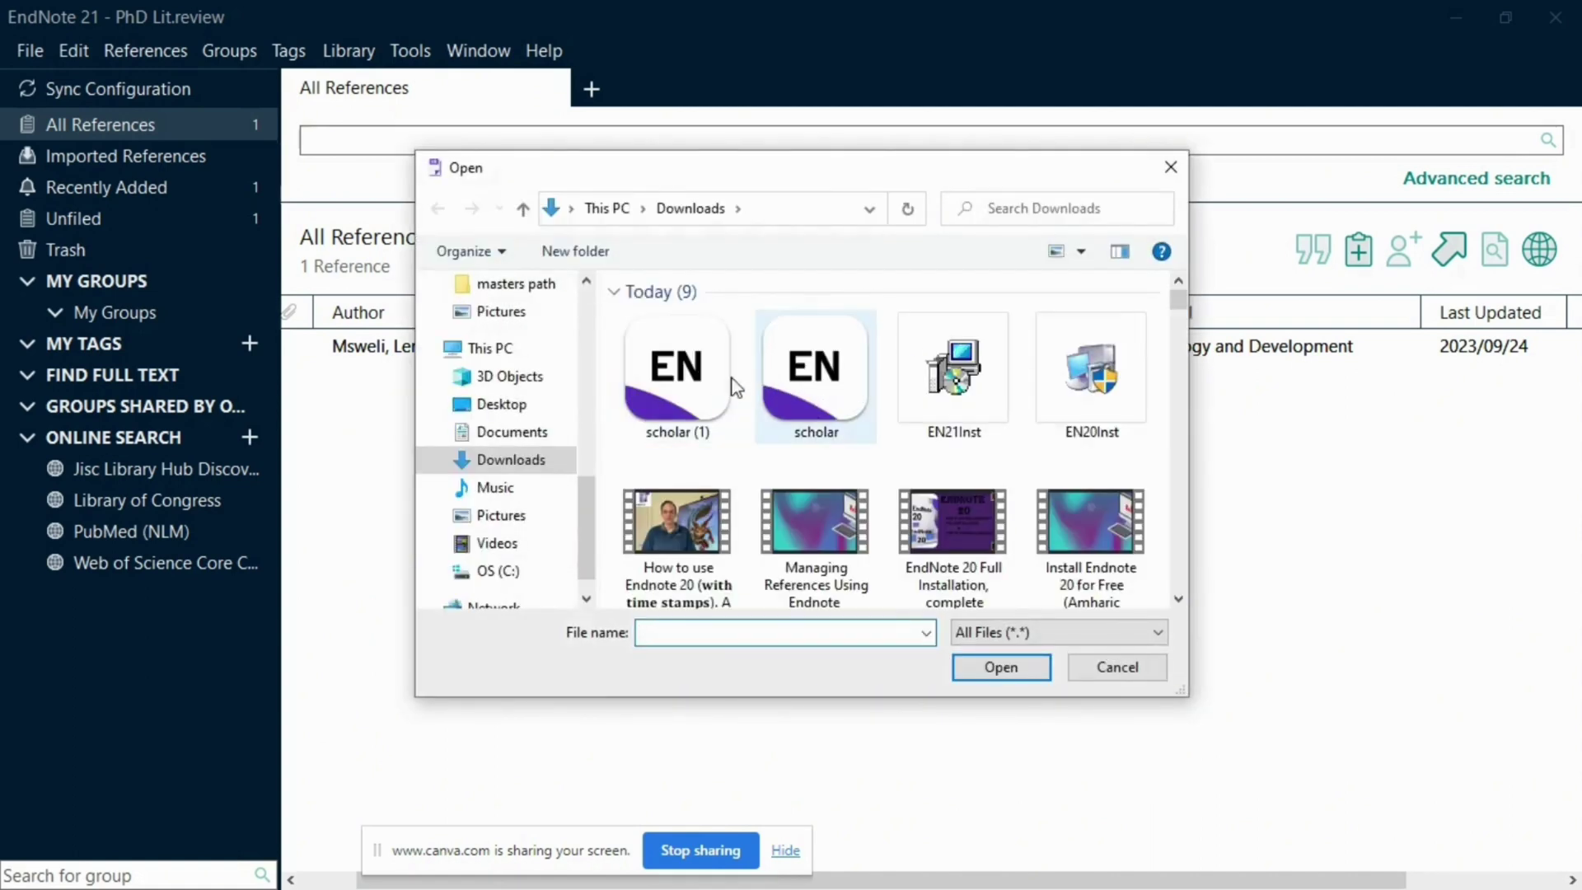
left_click(812, 381)
left_click(999, 667)
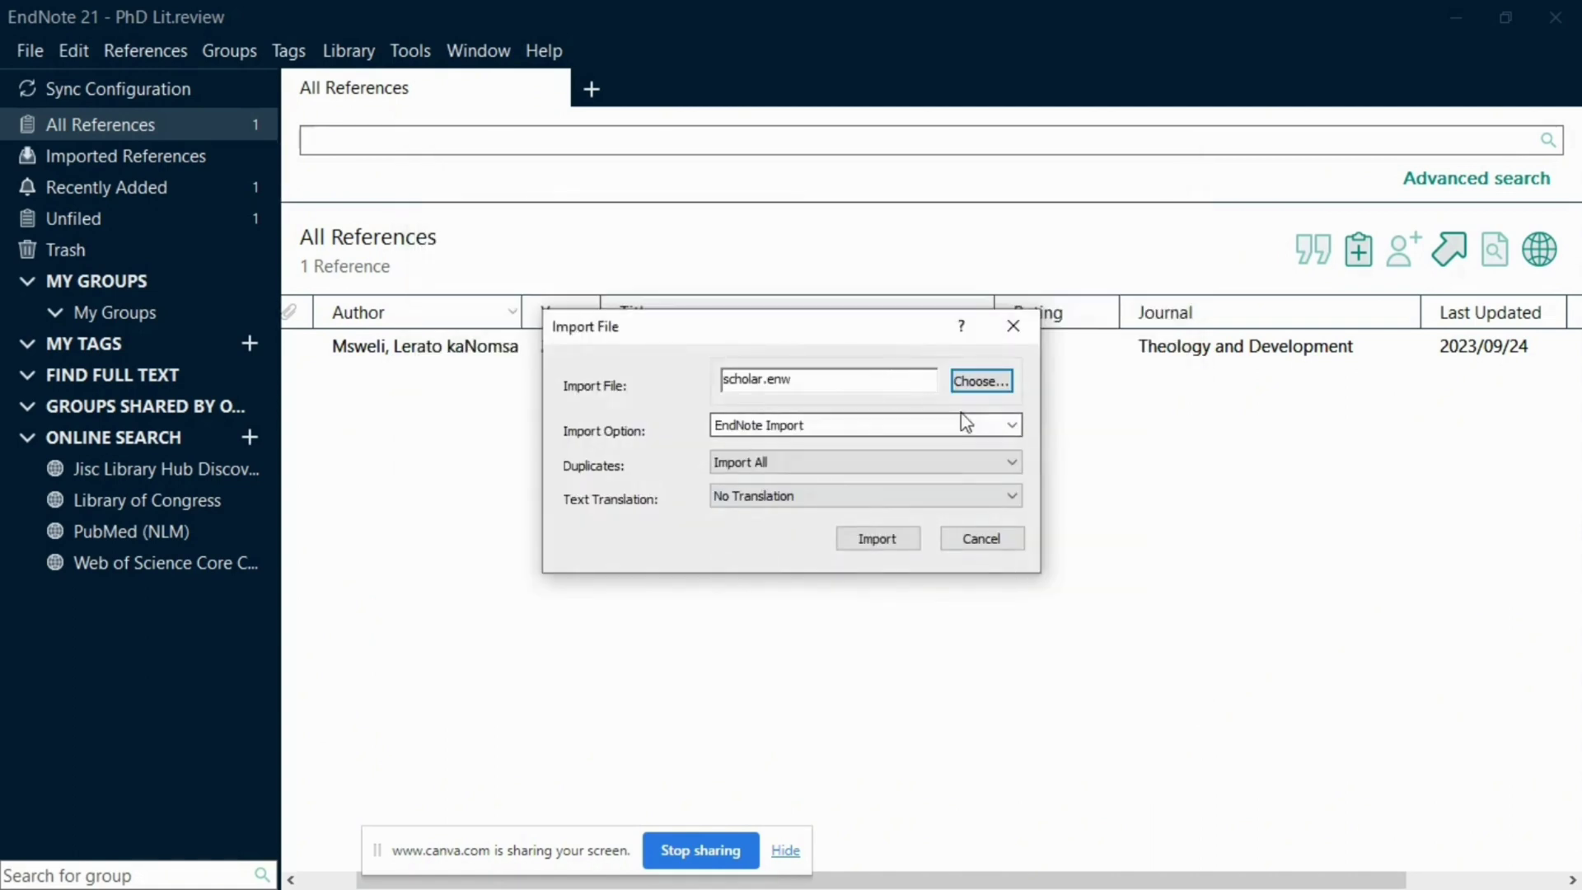
left_click(1009, 424)
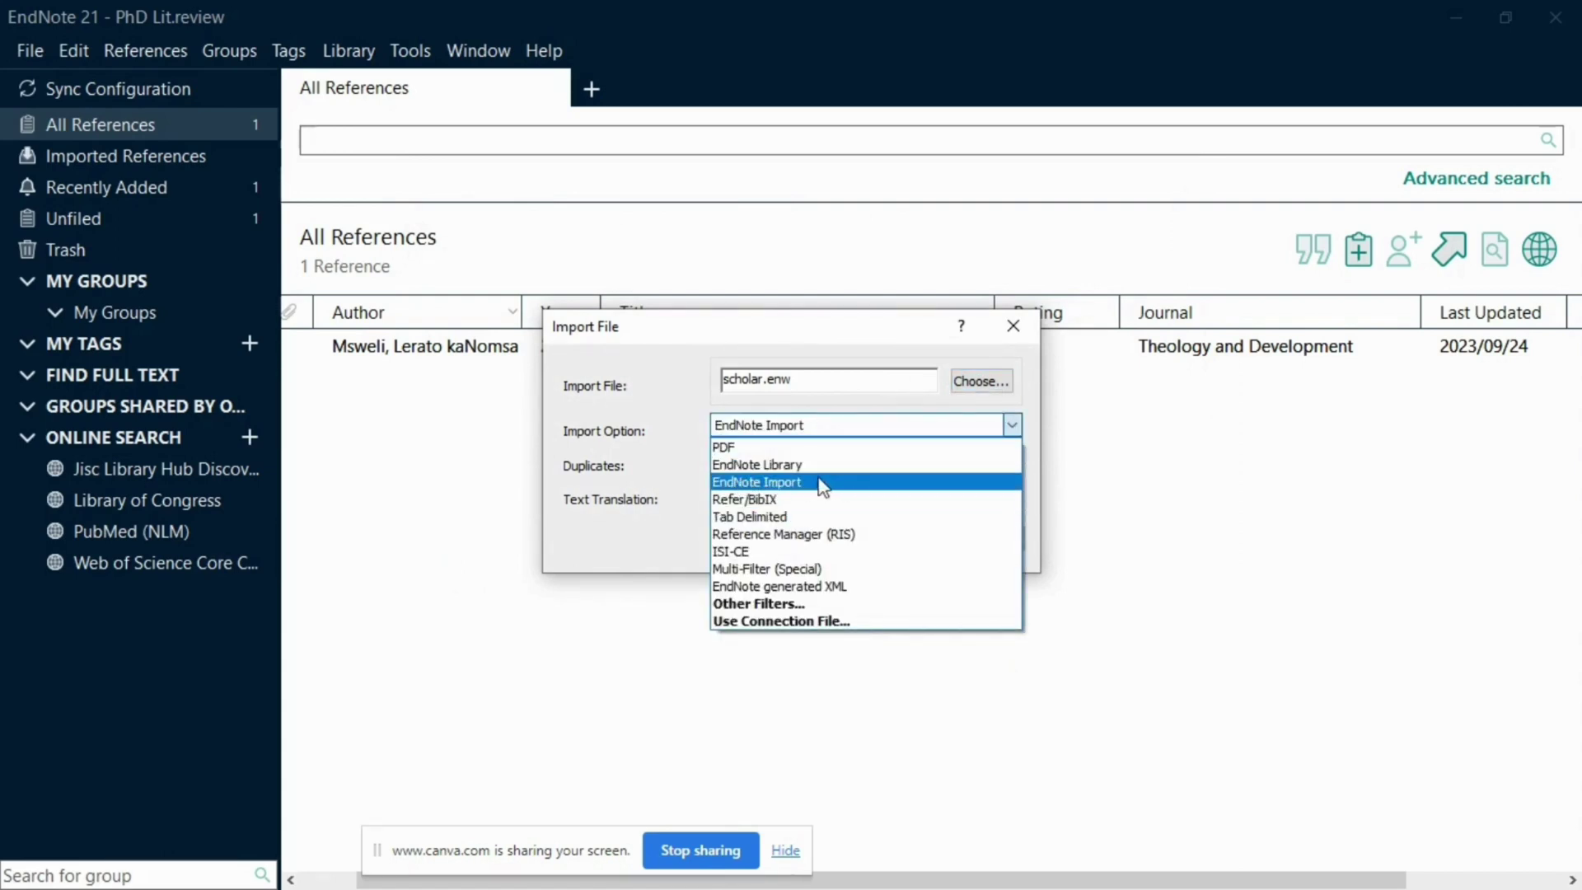
left_click(755, 481)
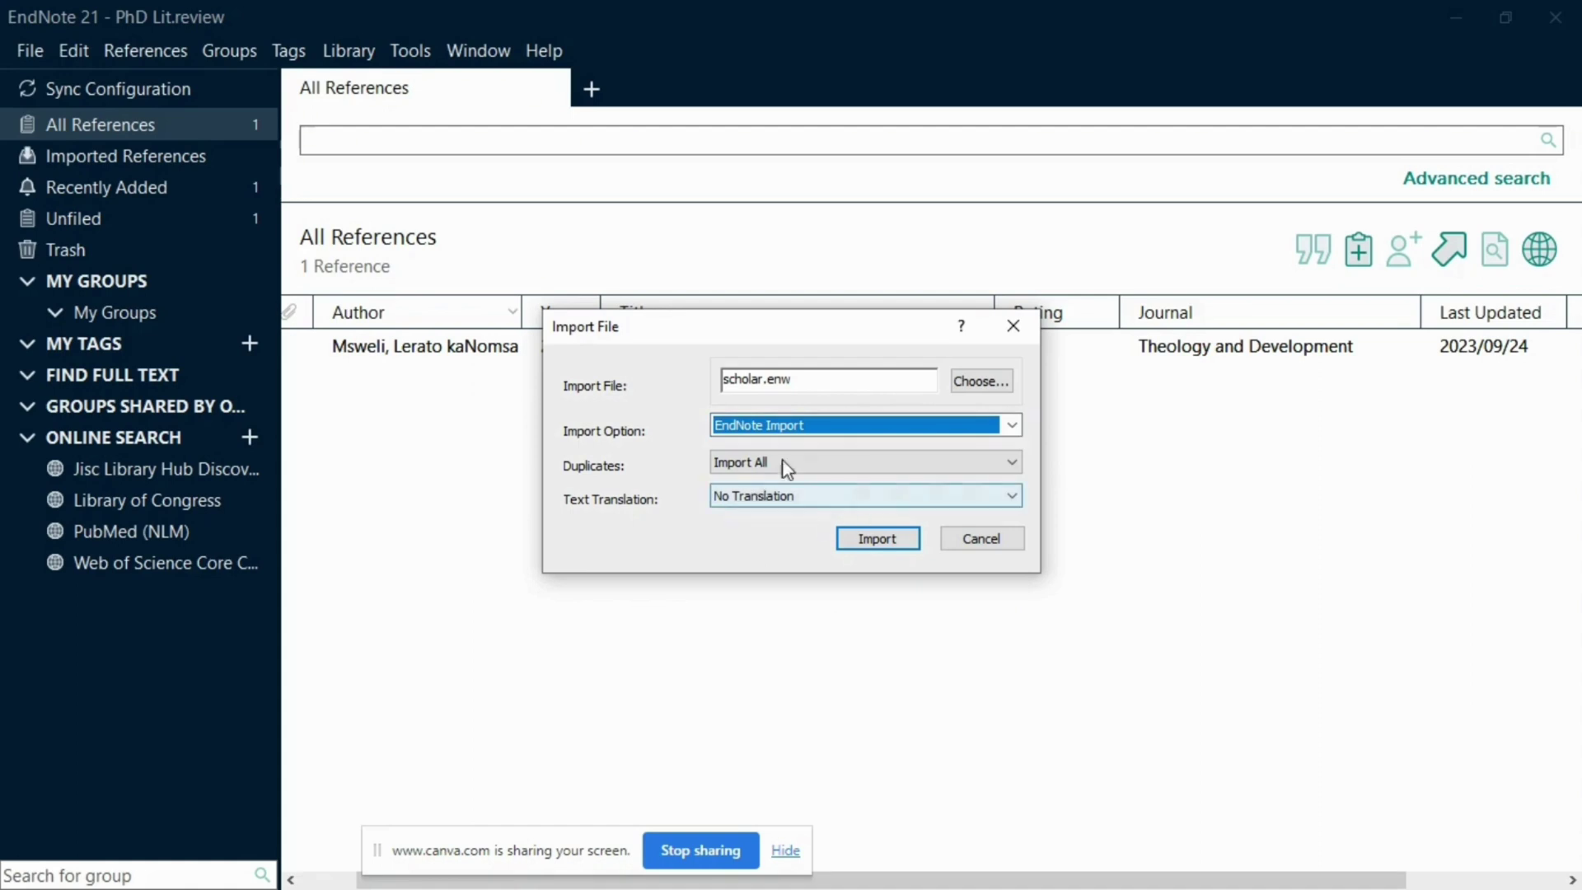
left_click(877, 539)
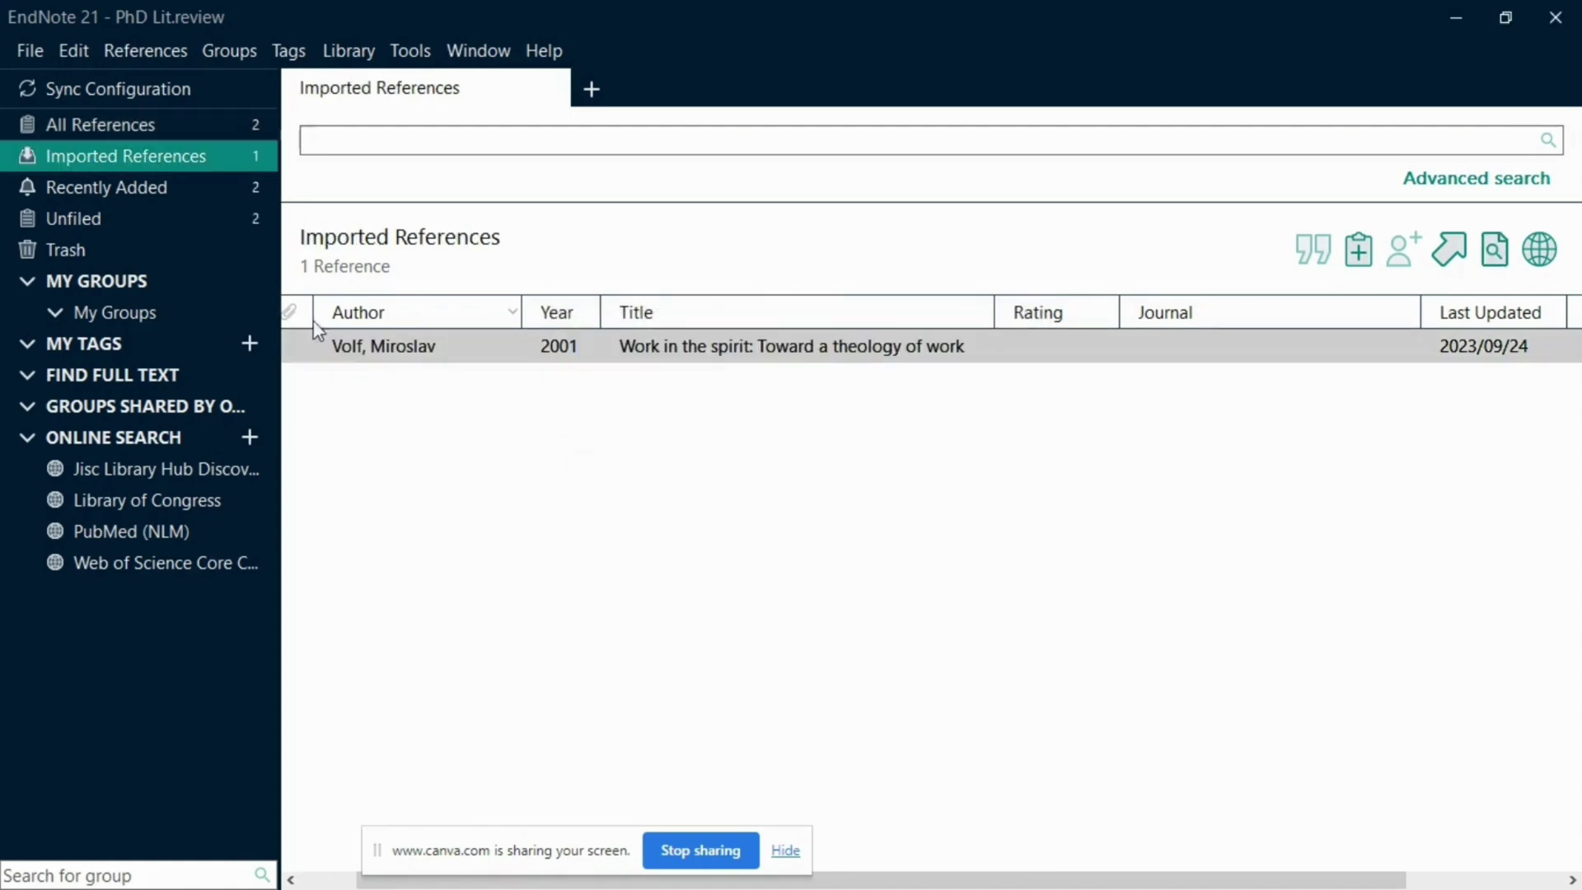
left_click(220, 126)
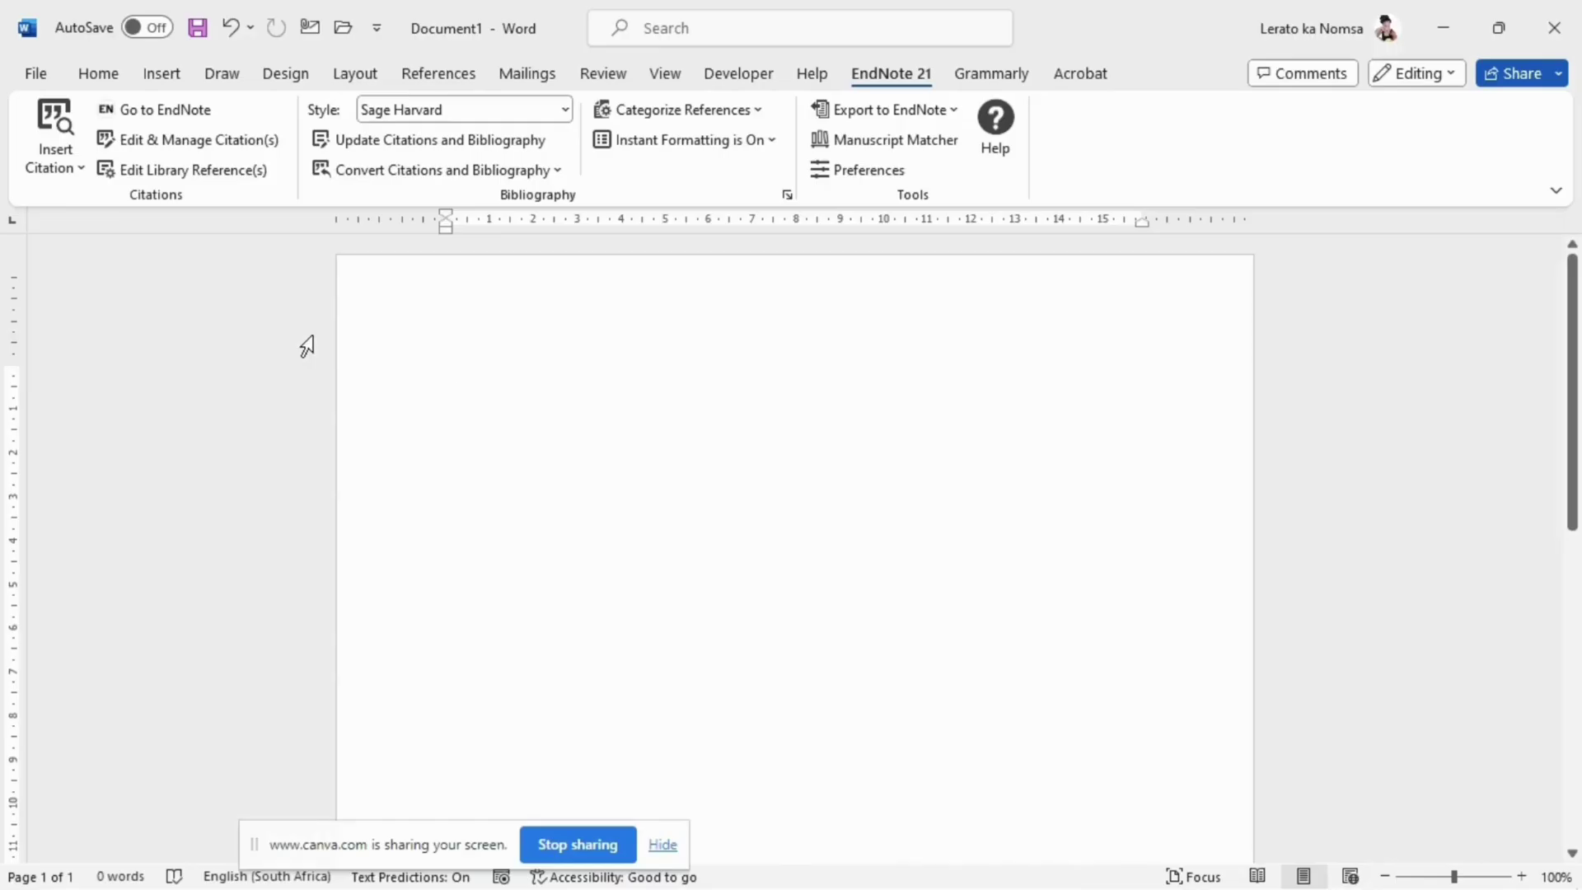
Step: Type the thesis author's surname followed by 'stated that ......' in Word
type("Msweli stat")
key("Tab")
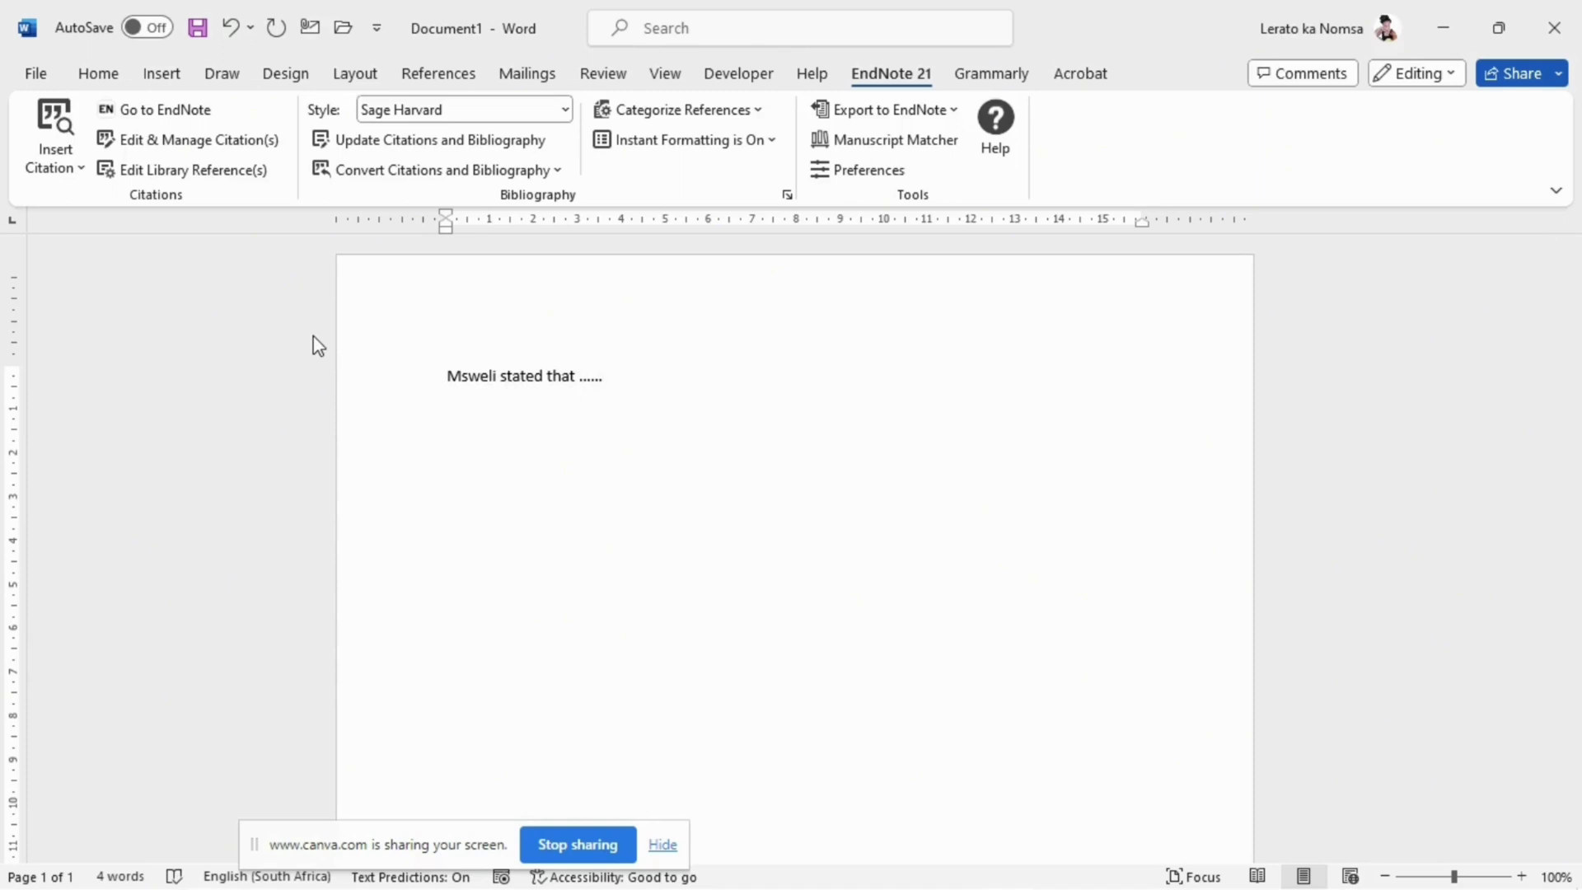
Step: Search the library by the thesis author and insert the 2022 Engaging the Gender Inequality thesis citation
left_click(51, 132)
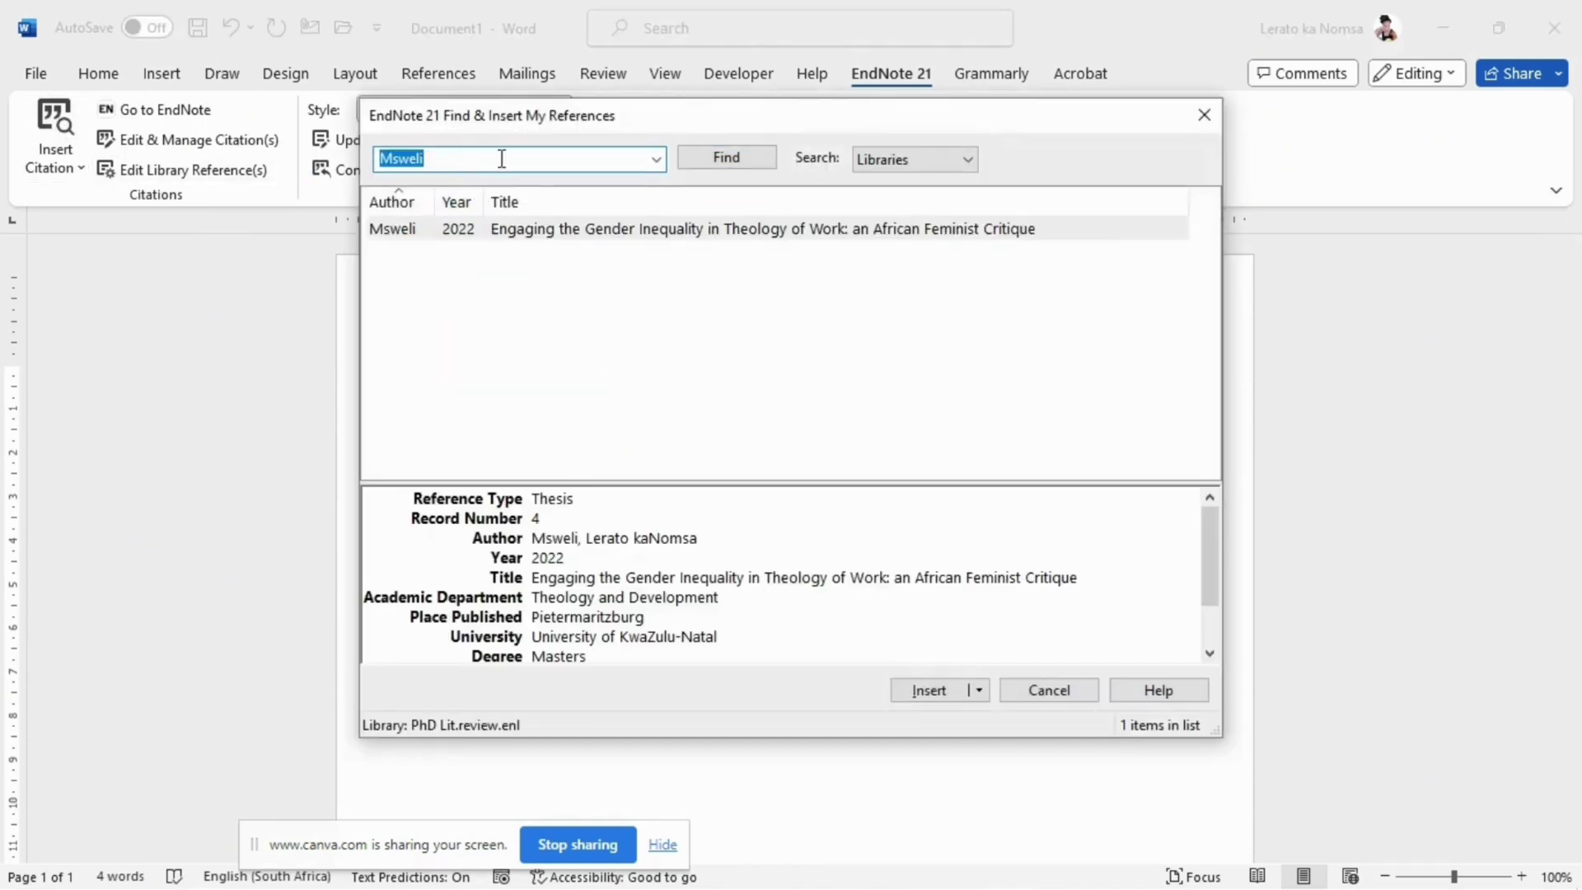
key("BackSpace")
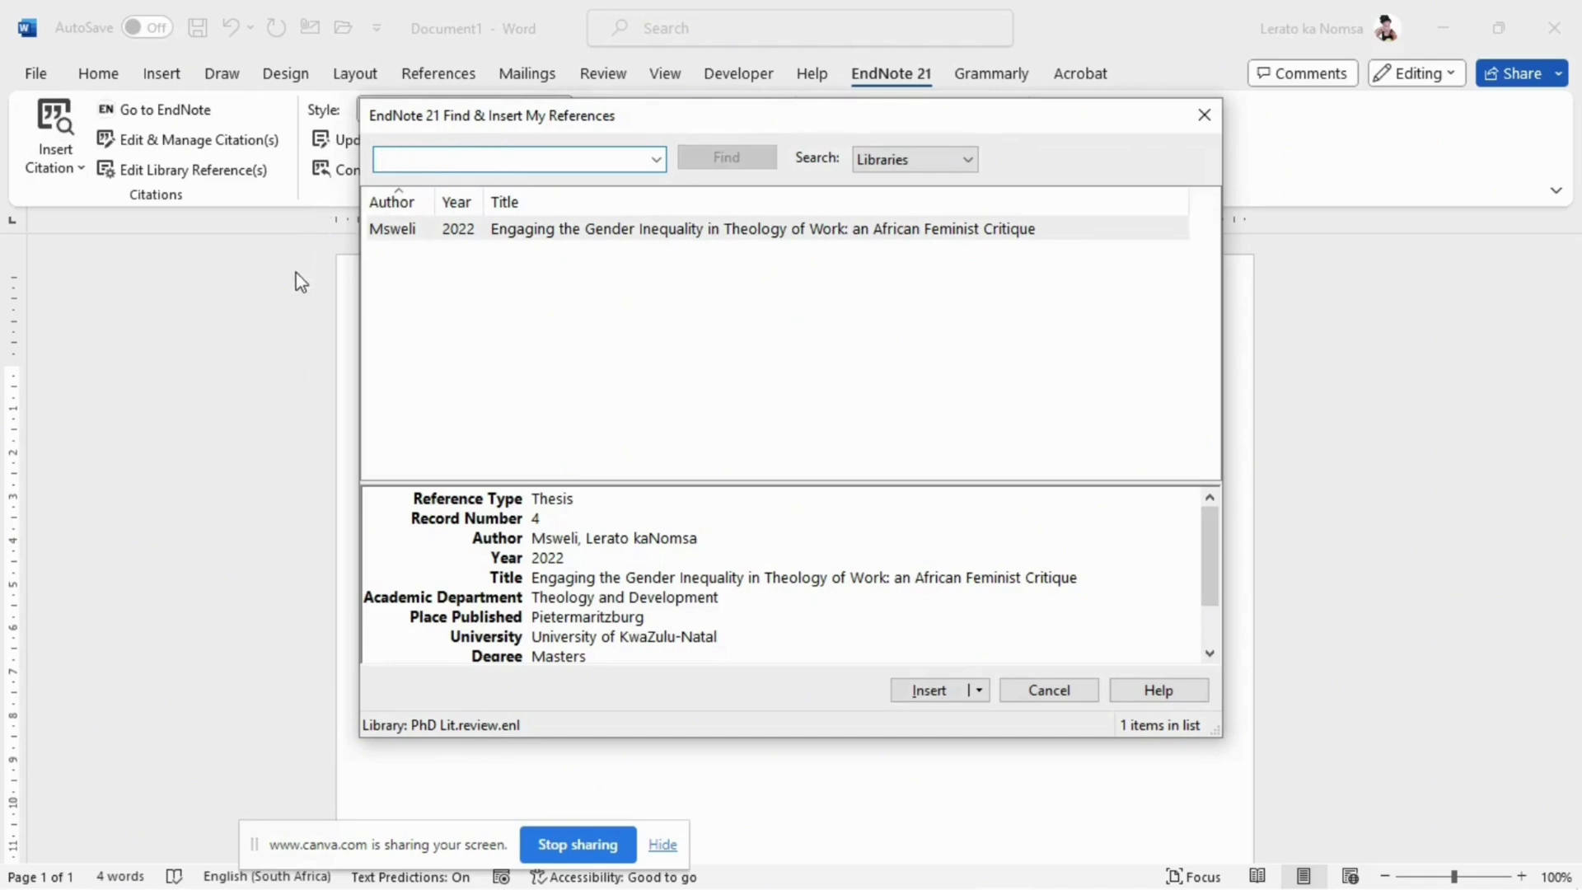
type("Mse")
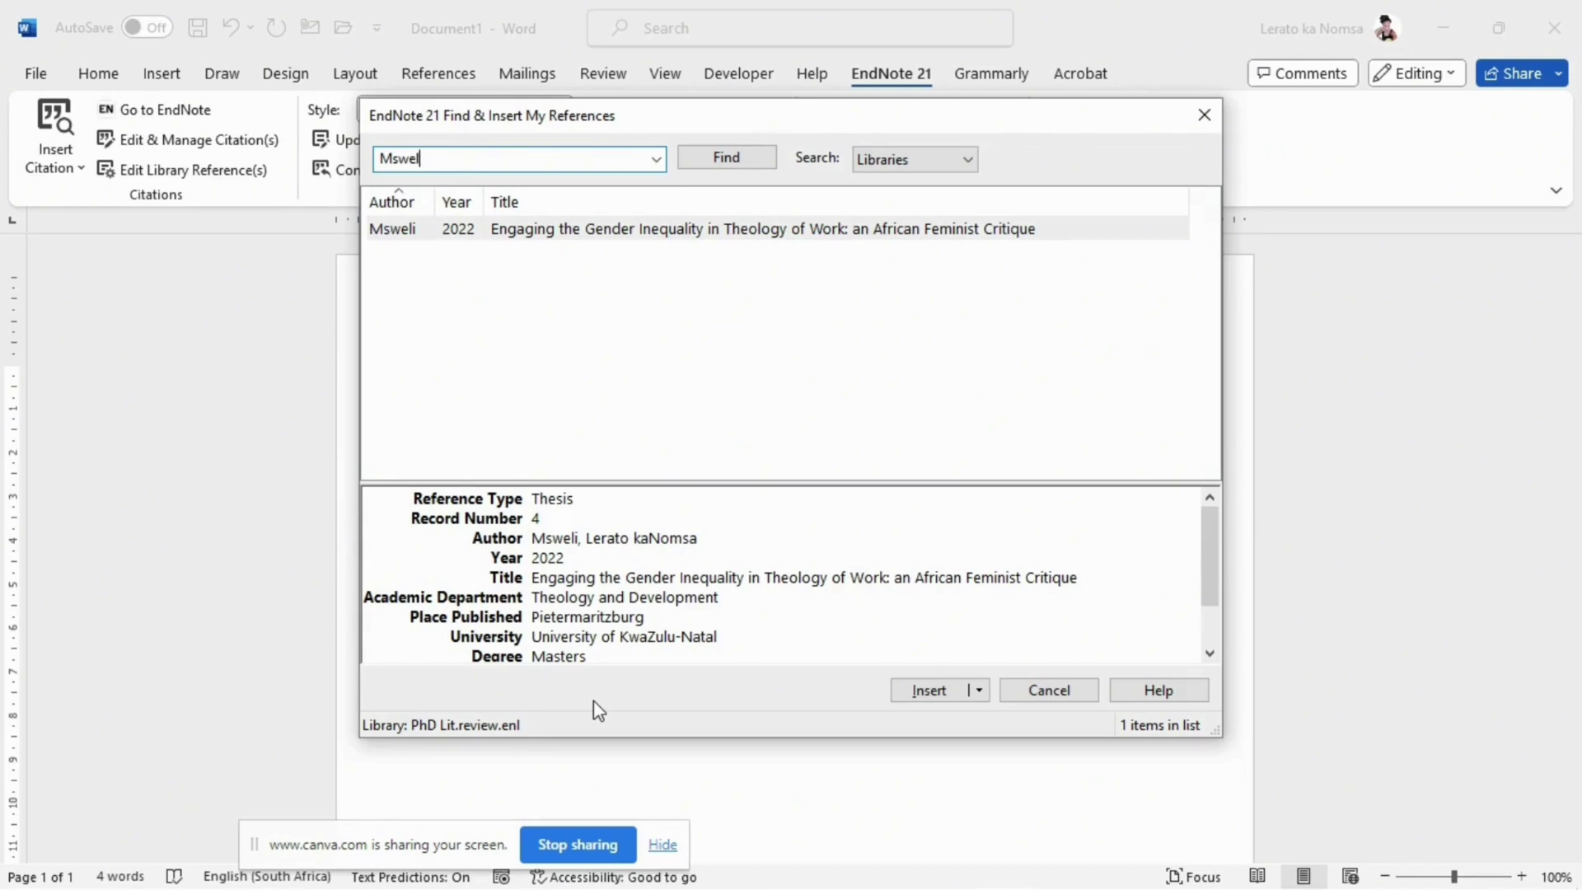
left_click(714, 156)
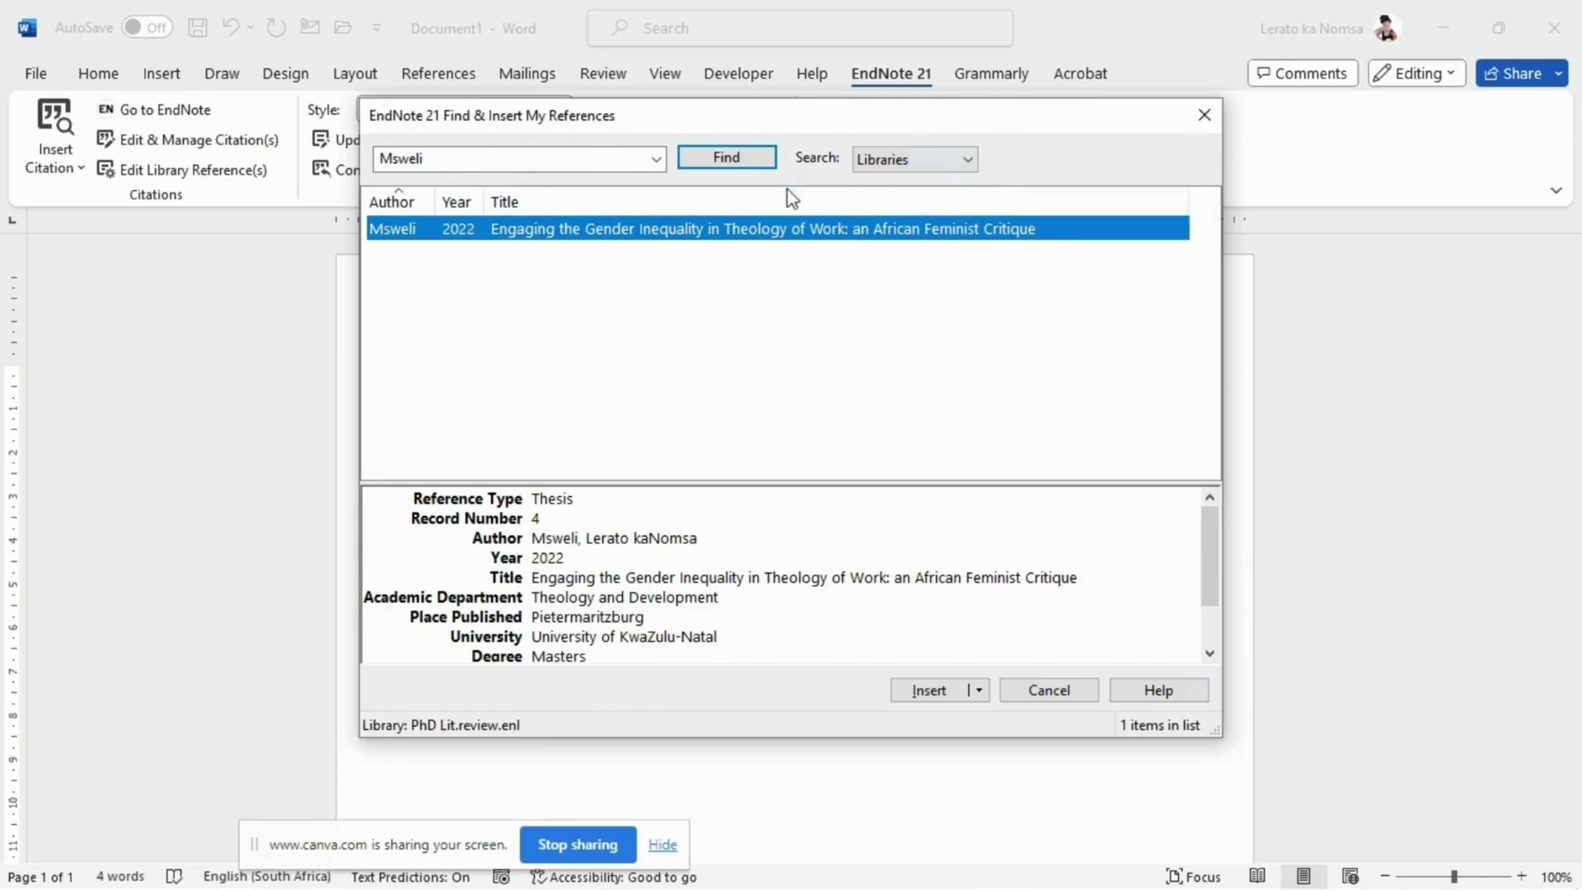
left_click(929, 690)
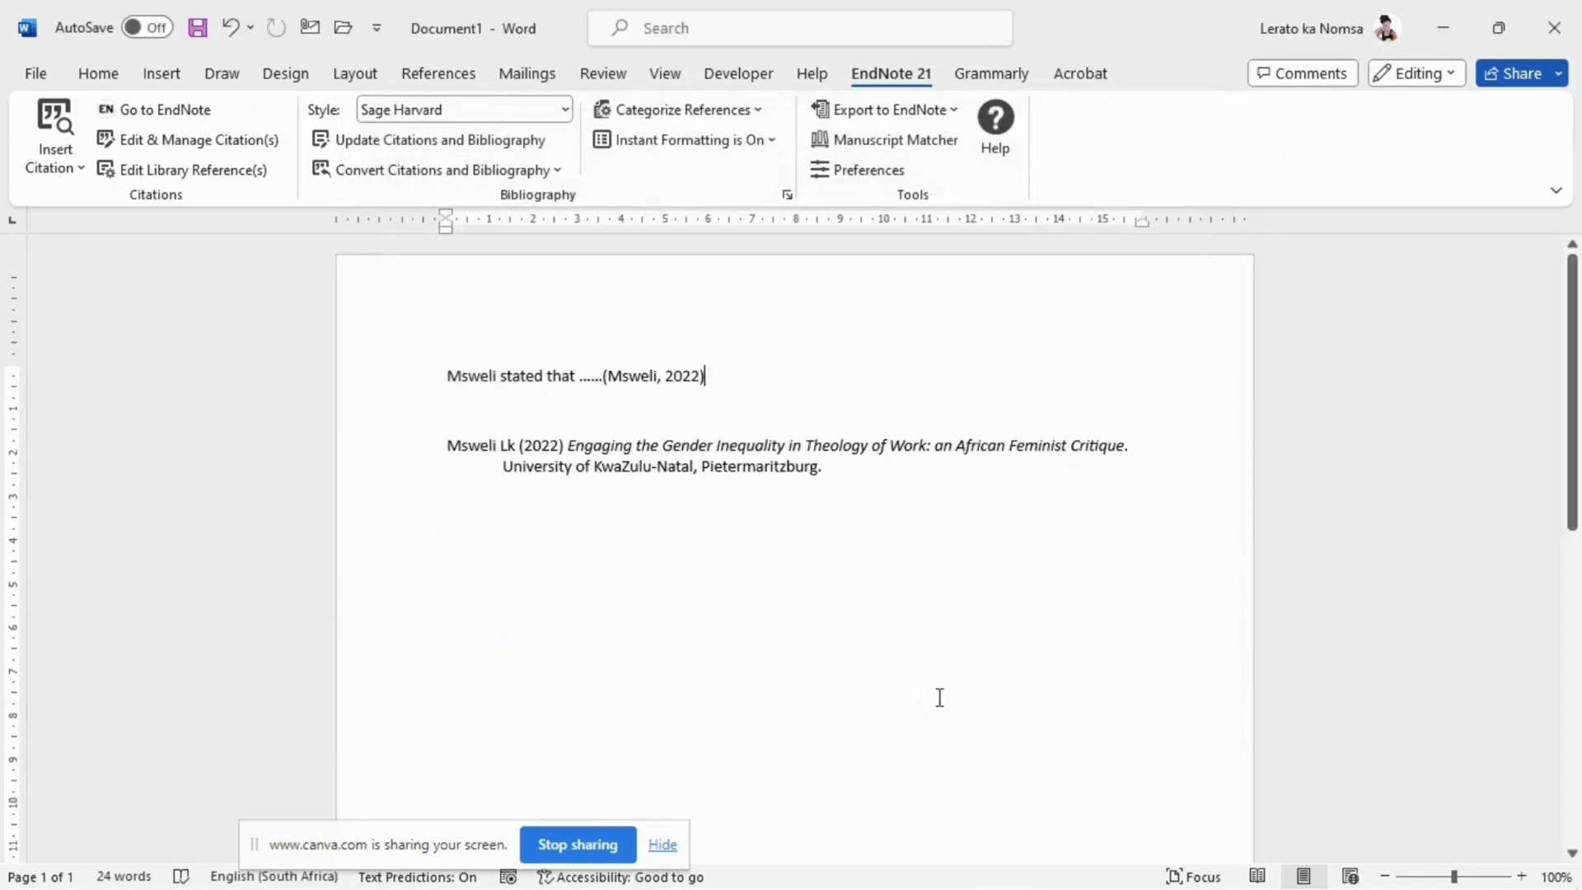
Step: Via Go to EndNote, cite Work in the spirit (2001) and Theology of the Reformers (2013) on new lines
right_click(666, 376)
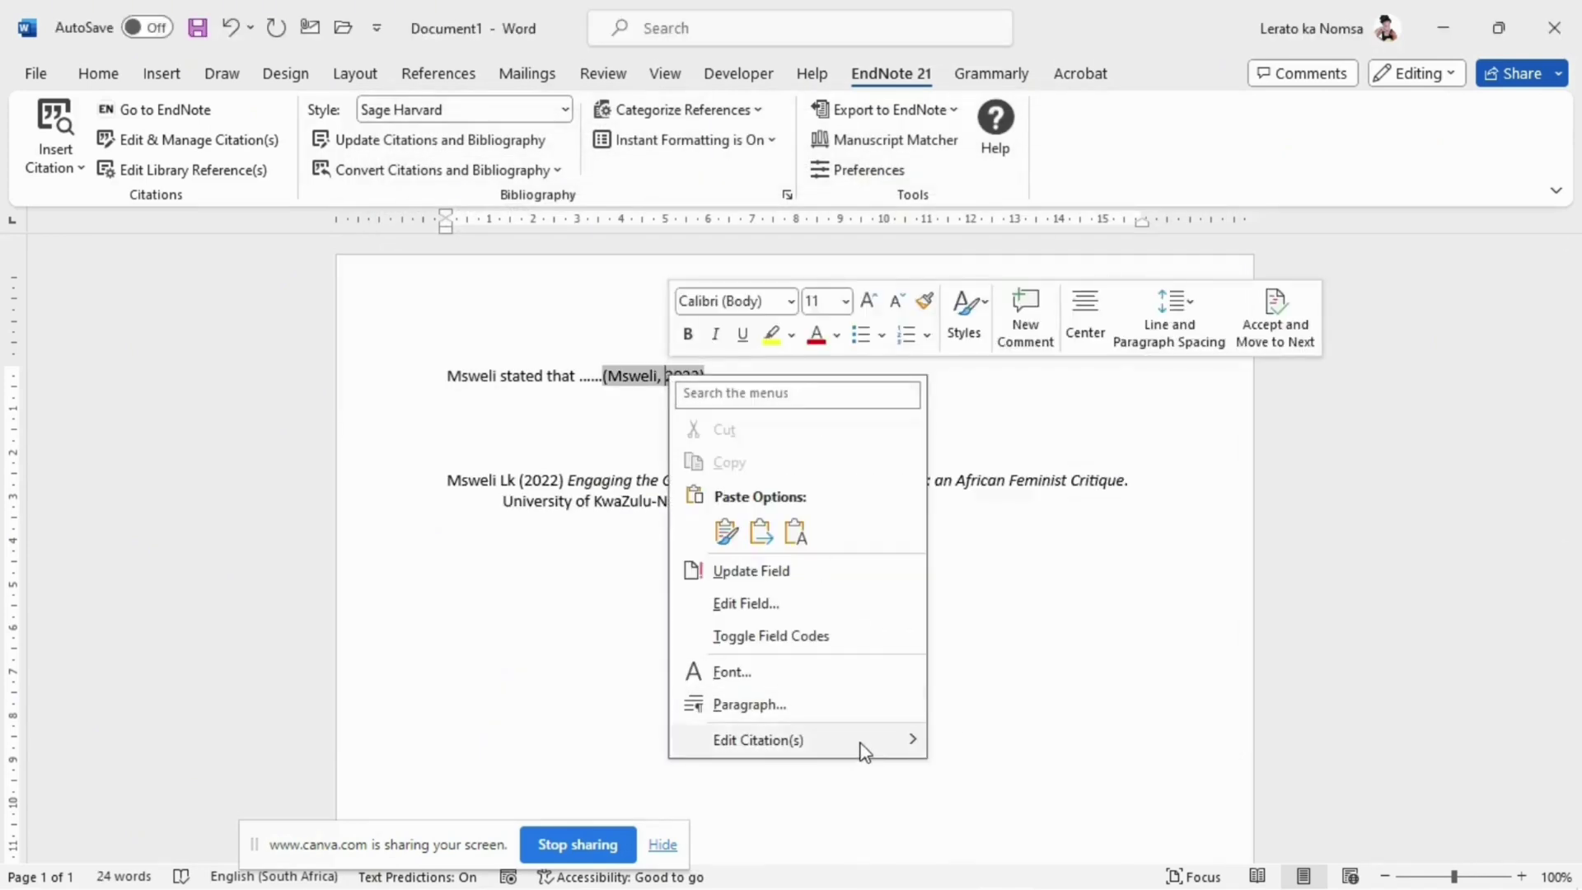
mouse_move(912, 741)
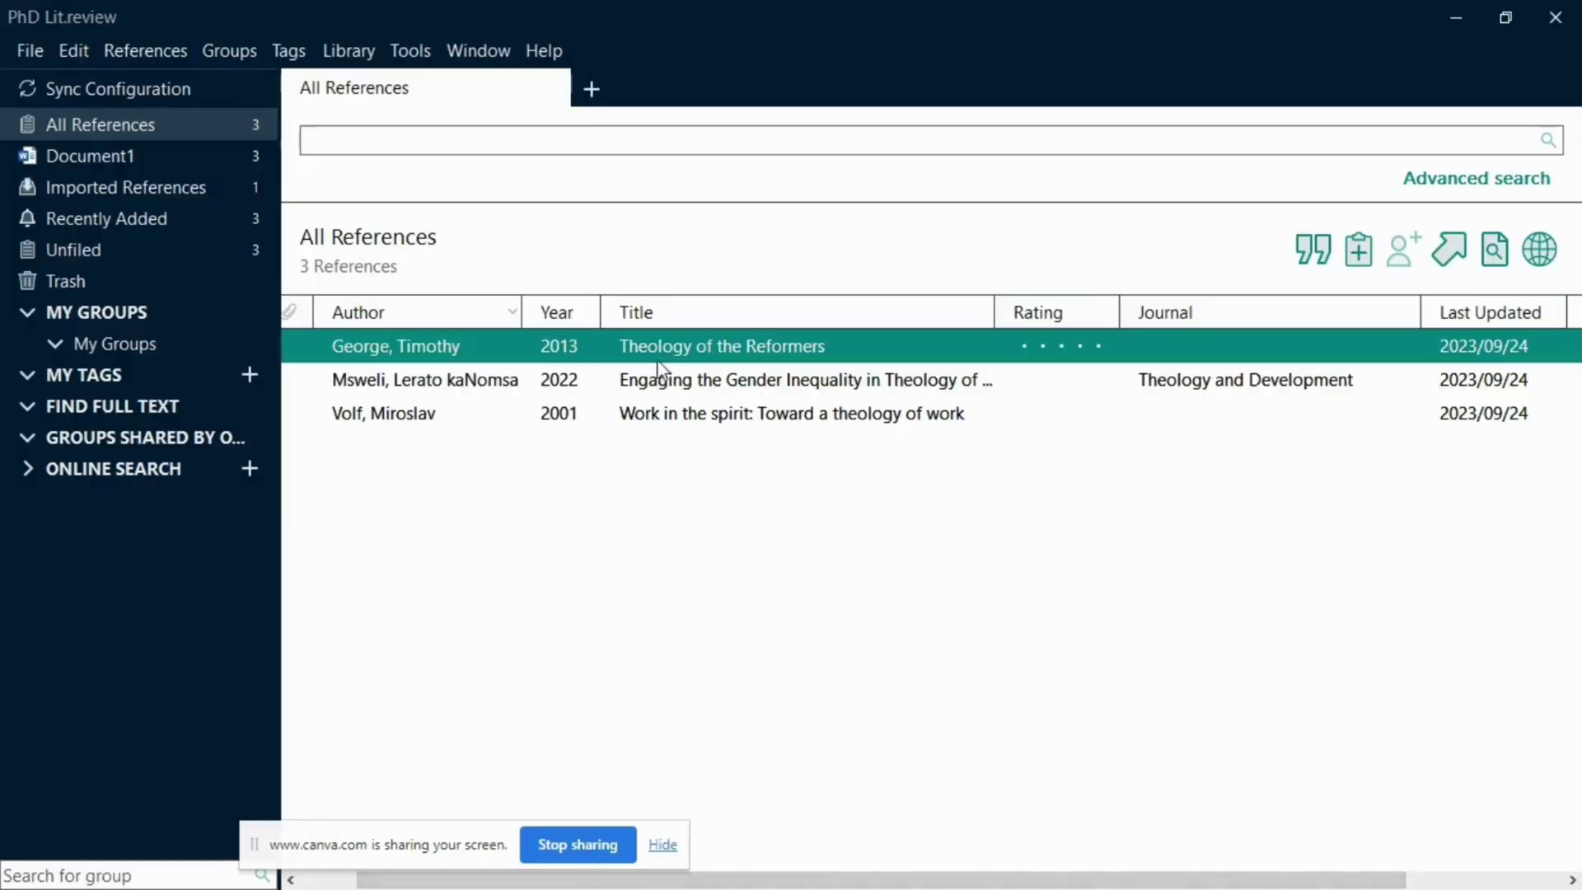
left_click(1315, 249)
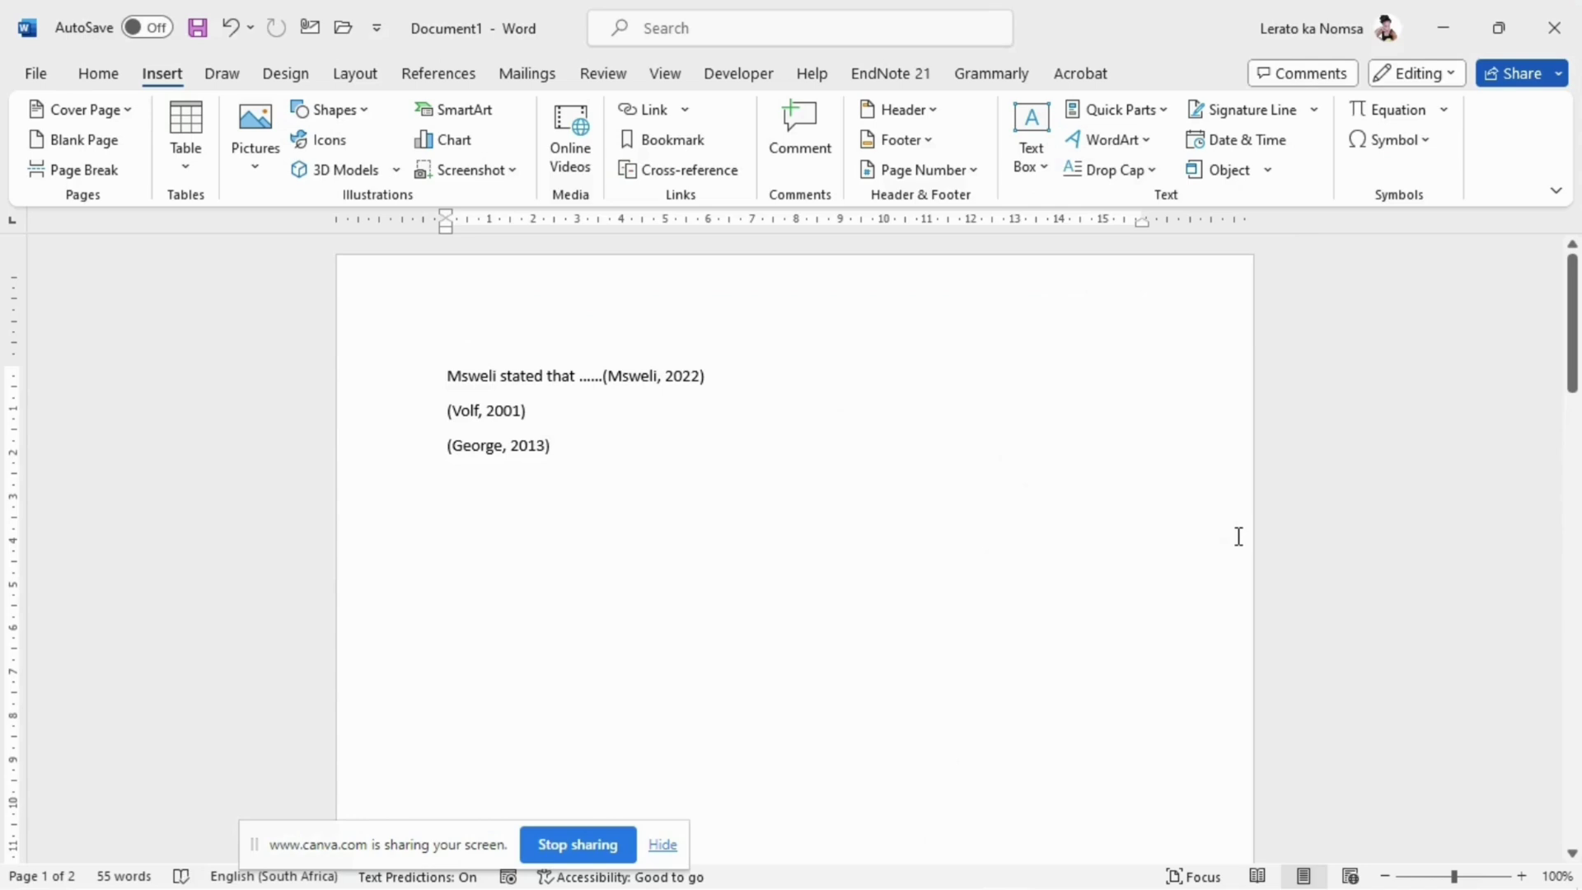
Step: Remove the 2013 Theology of the Reformers citation and insert a page break moving the bibliography to page 2
scroll(1239, 536, "down", 18)
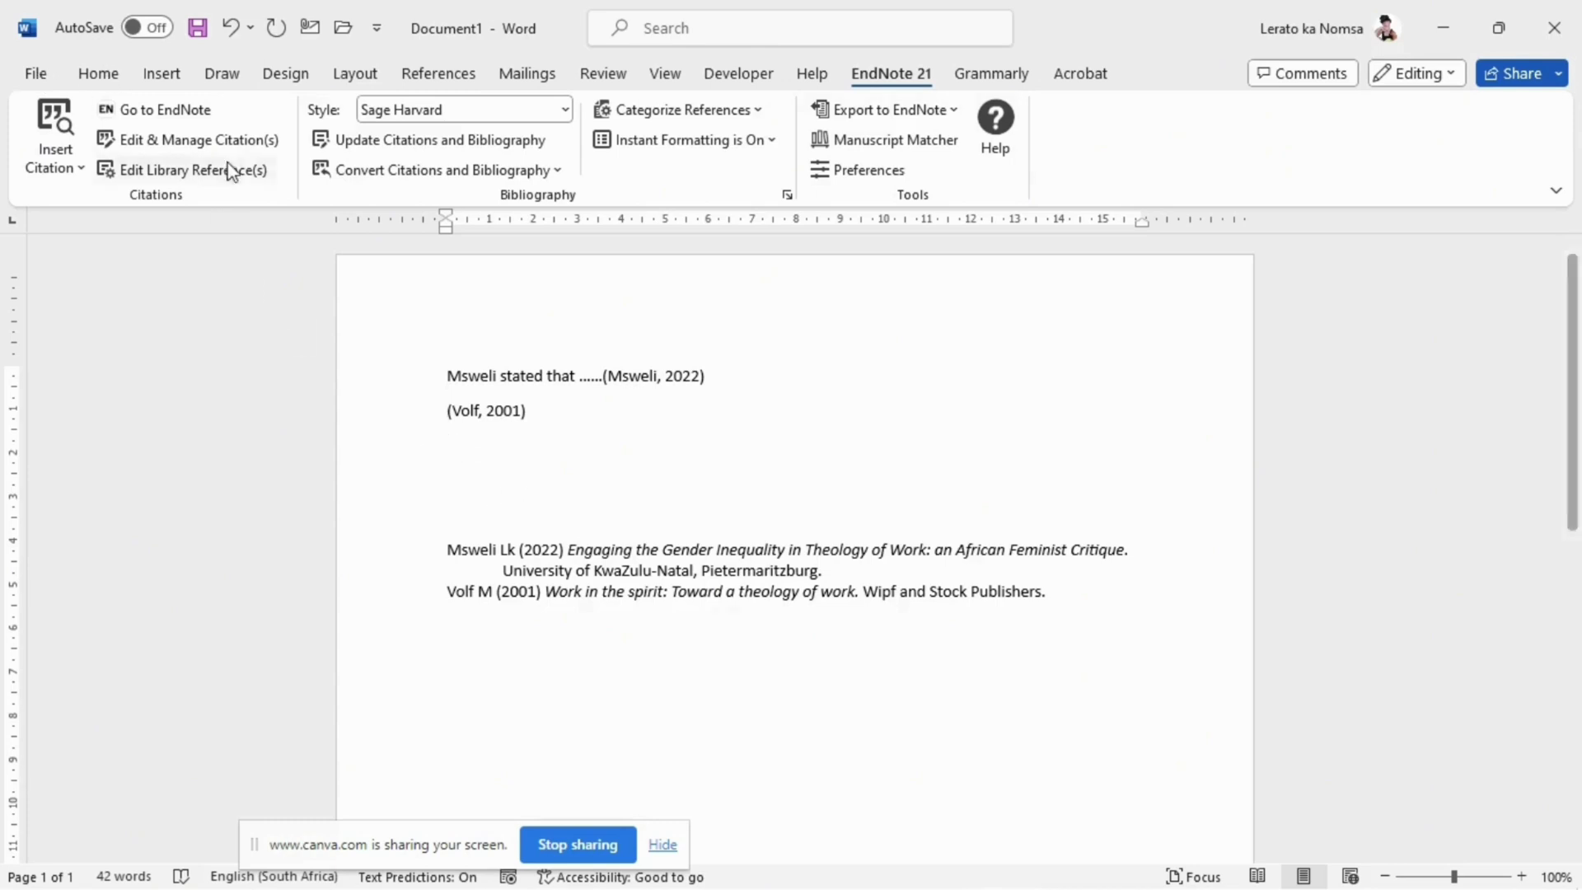
left_click(161, 74)
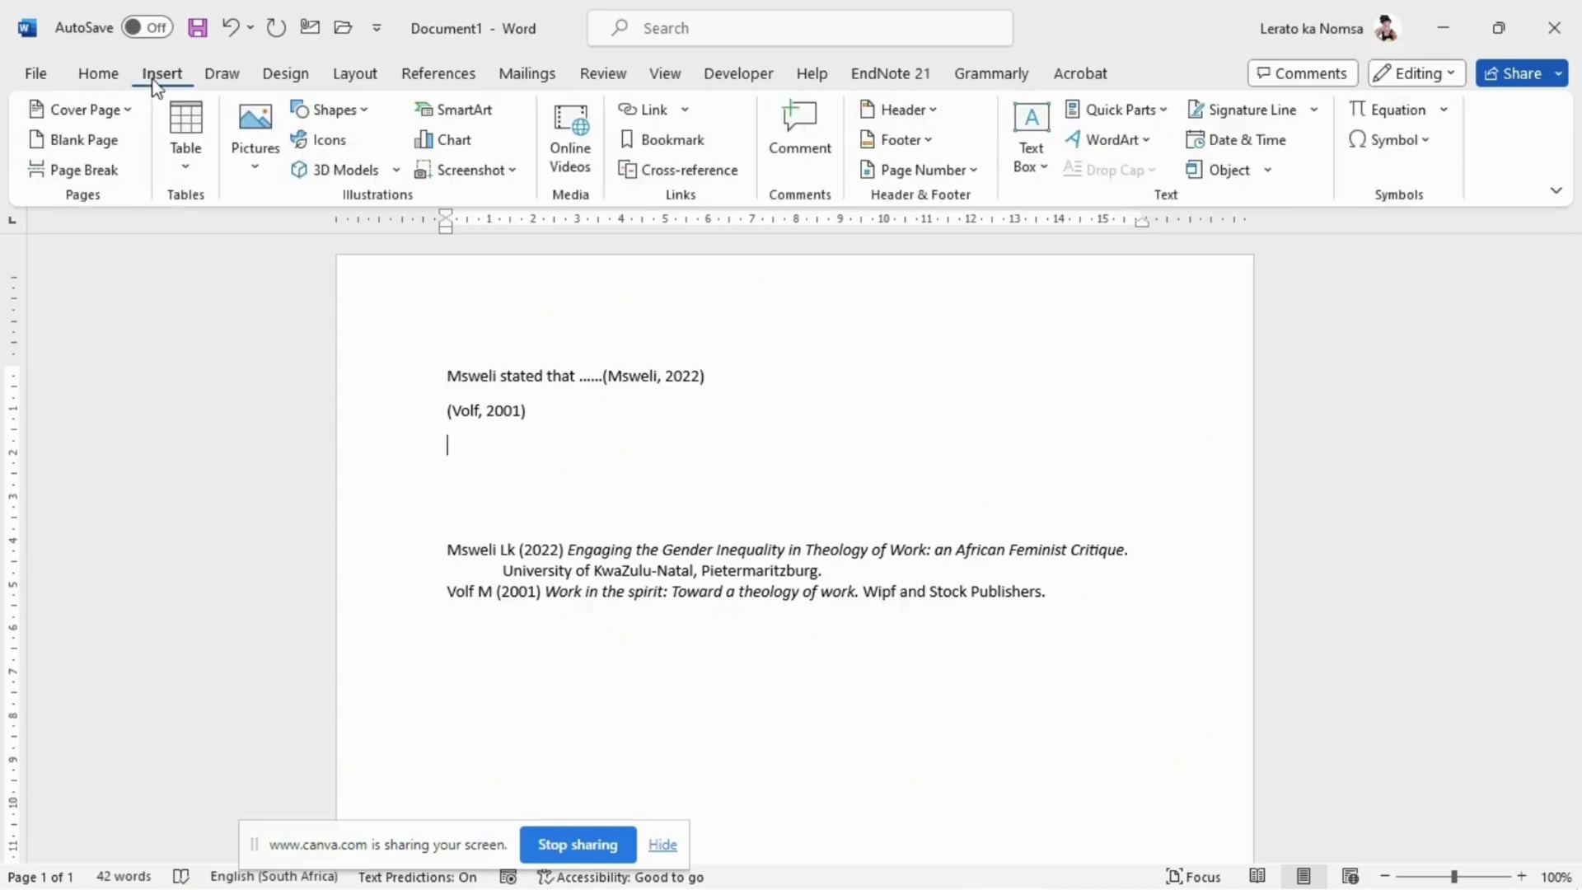
left_click(91, 175)
scroll(601, 714, "down", 5)
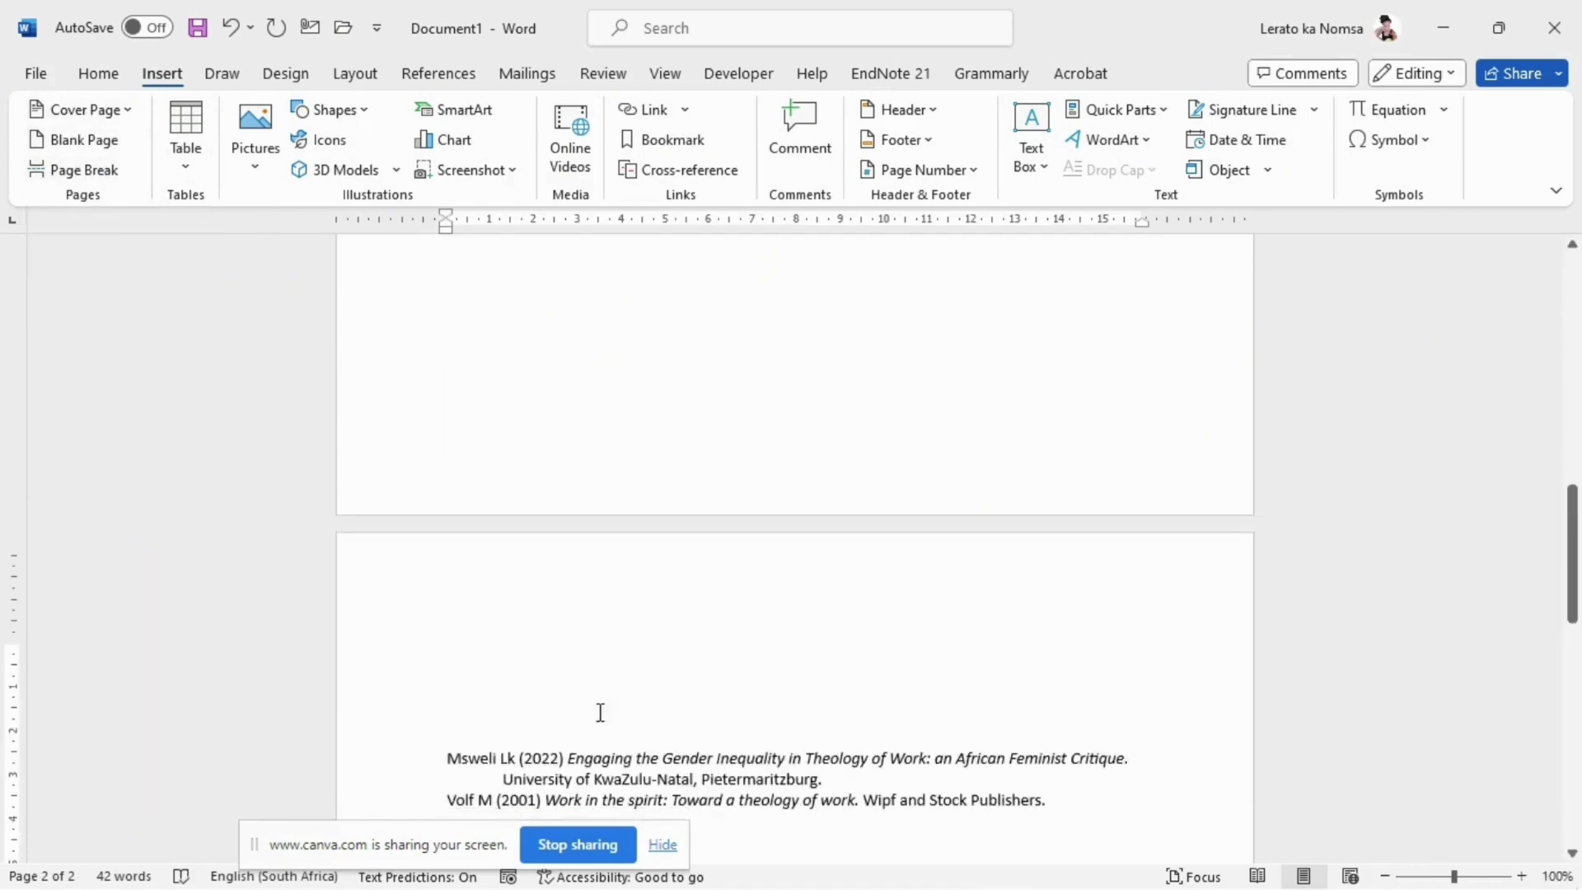
scroll(577, 655, "up", 12)
scroll(569, 660, "down", 10)
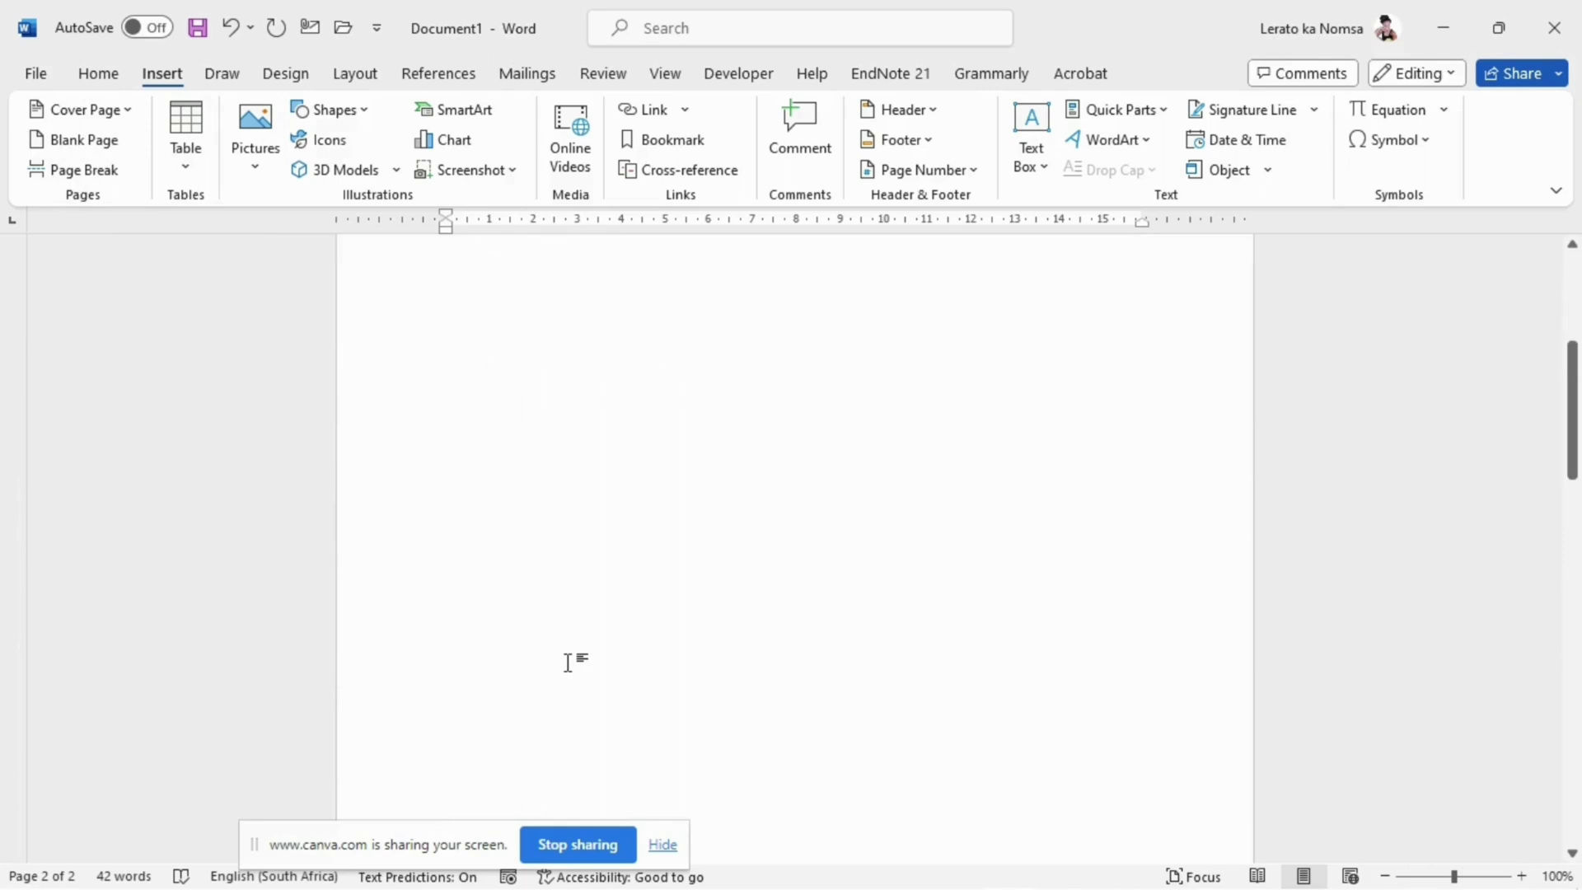
scroll(567, 665, "down", 5)
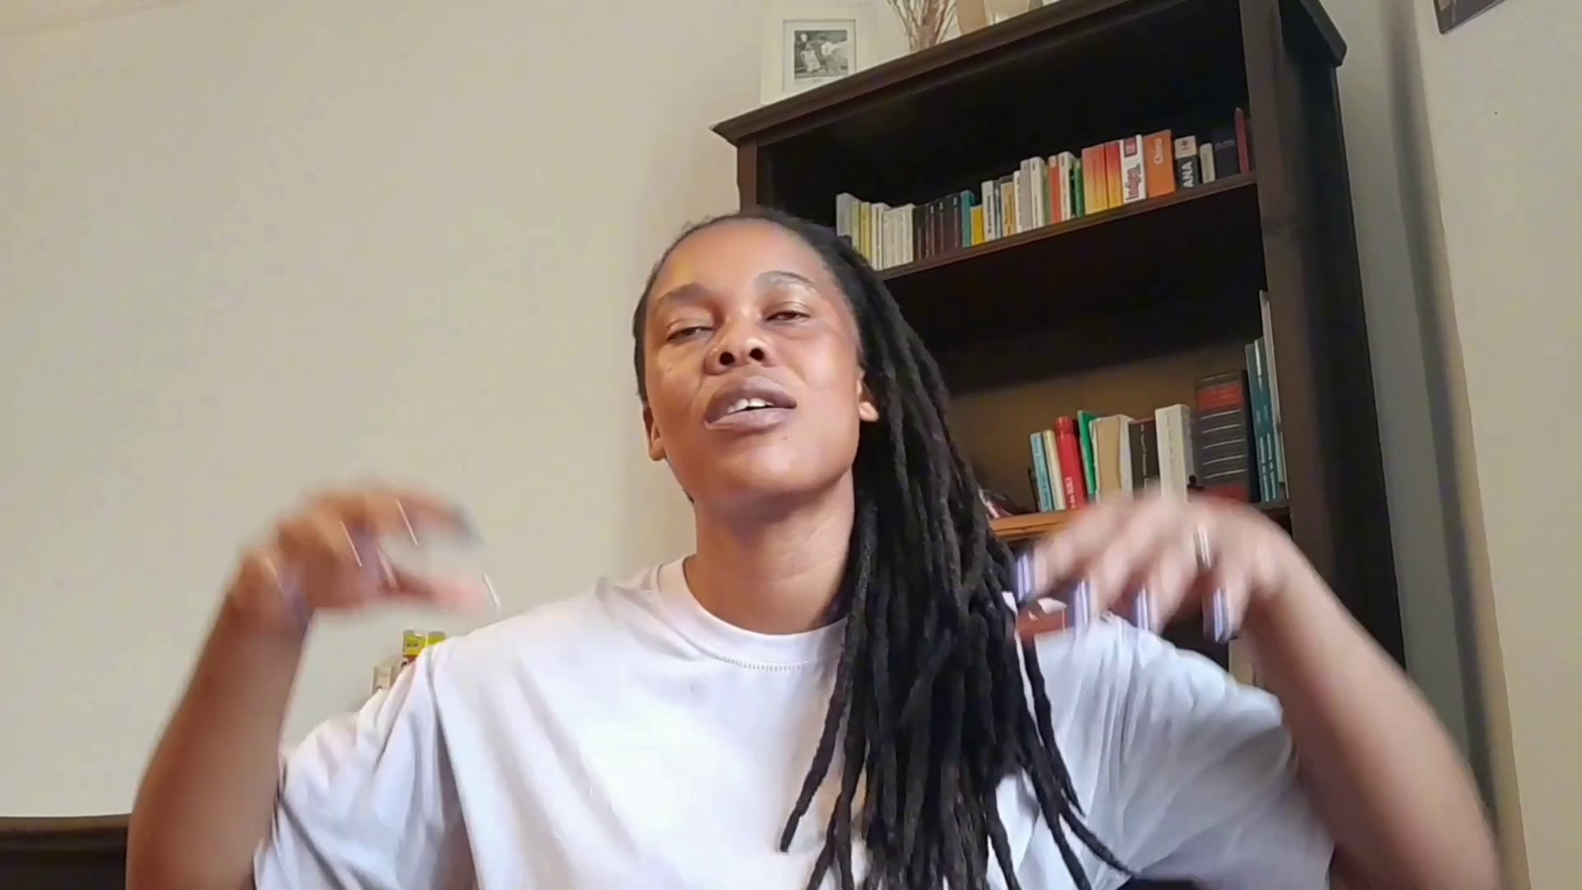